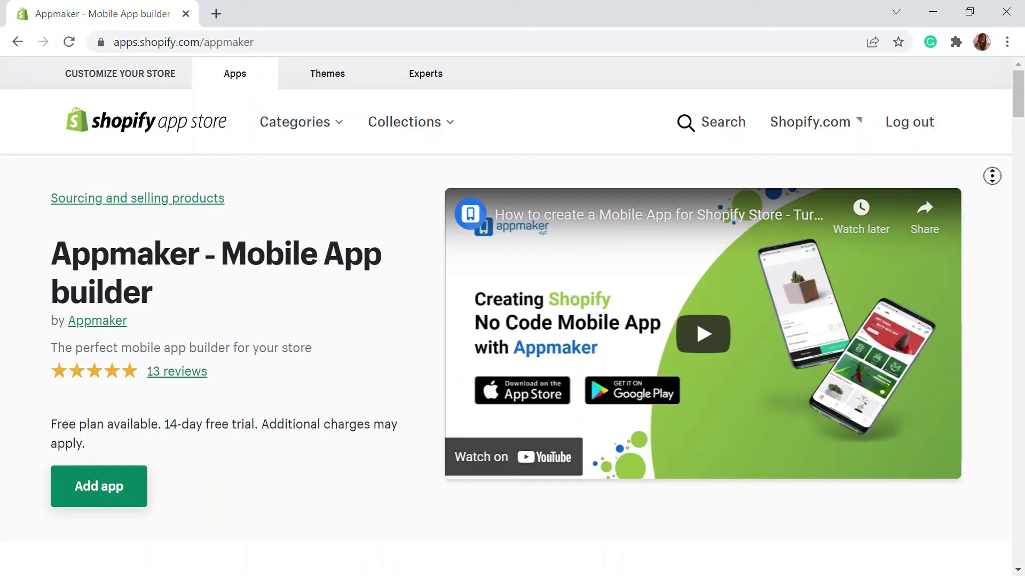
Scroll down through the Appmaker listing in the Shopify App Store
scroll(986, 195, down, 1)
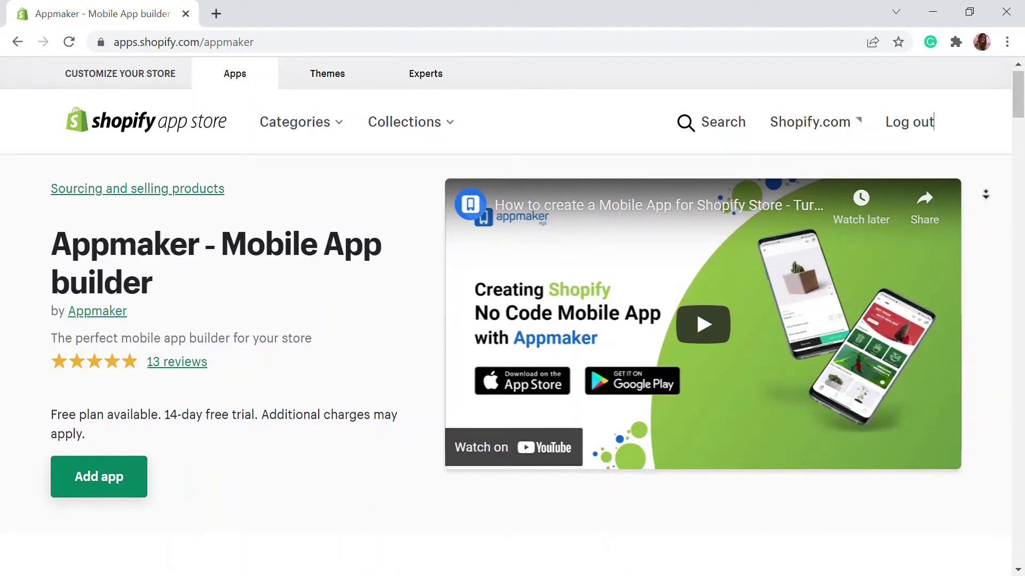
scroll(985, 198, down, 1)
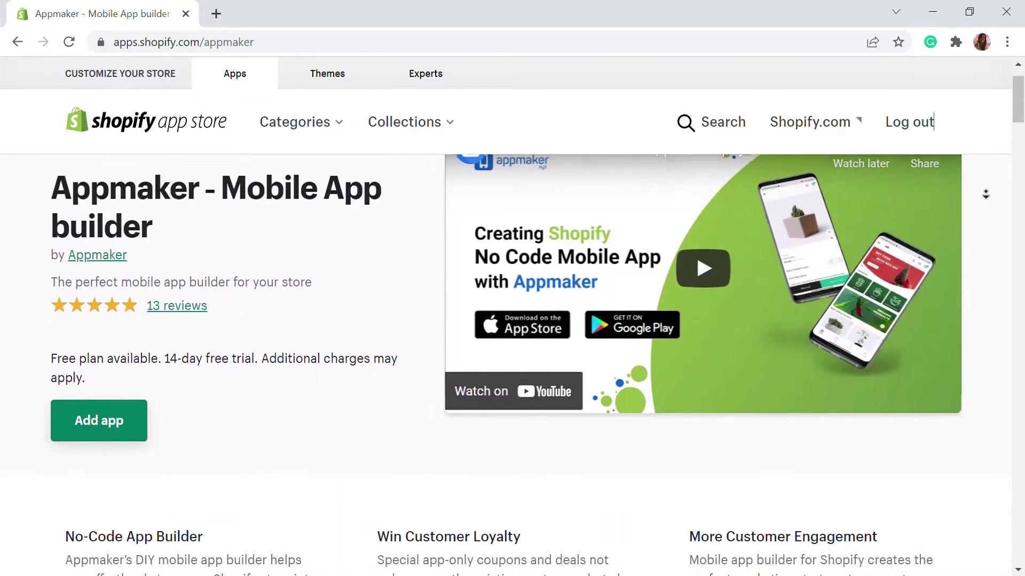
scroll(985, 194, down, 1)
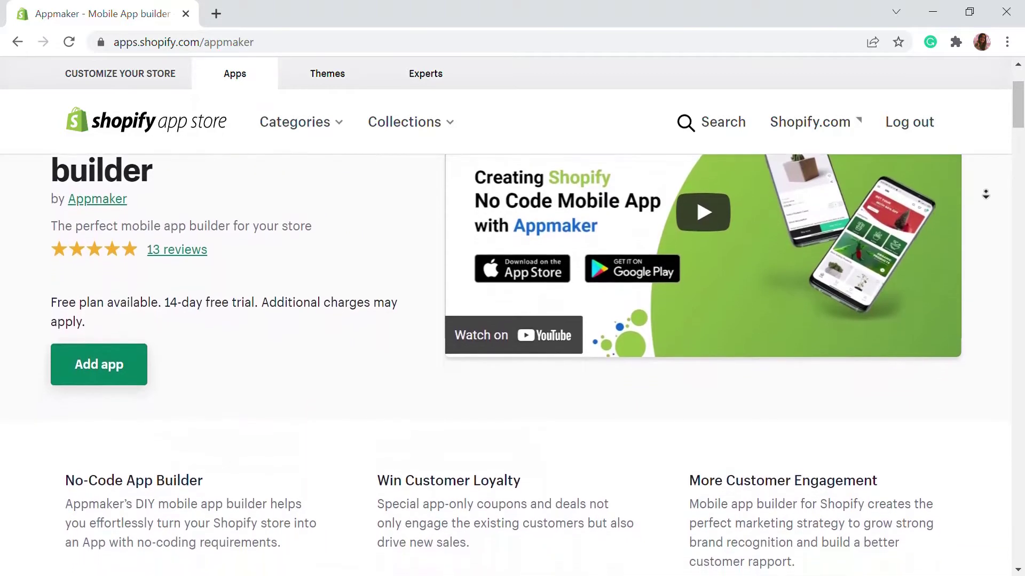
scroll(984, 196, down, 2)
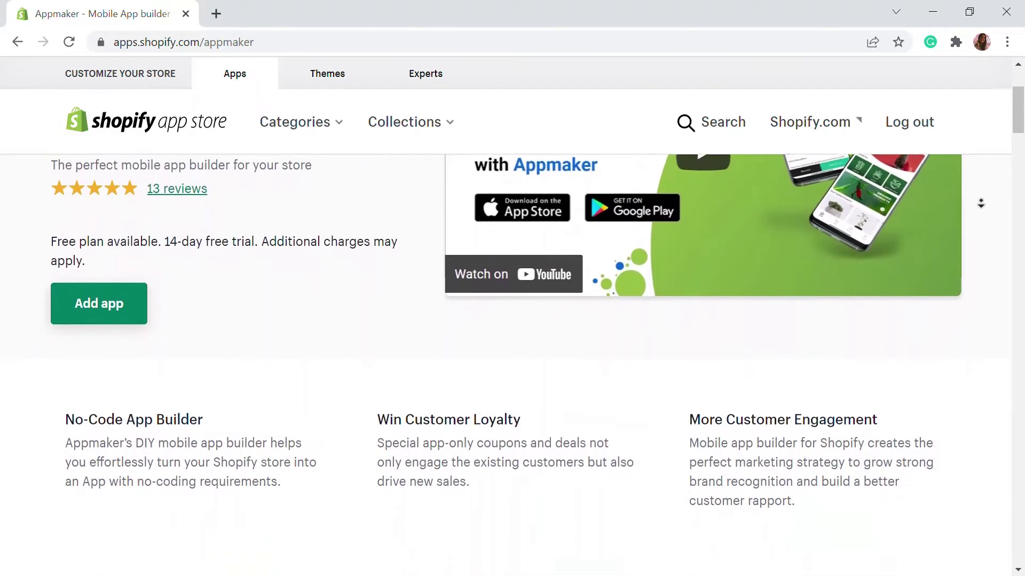
scroll(980, 203, down, 2)
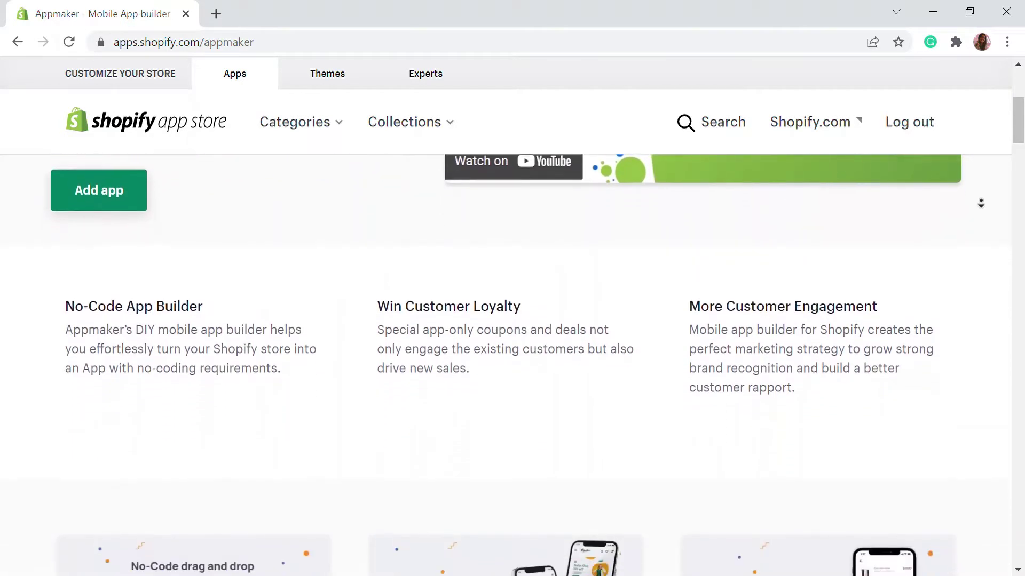
scroll(980, 203, down, 2)
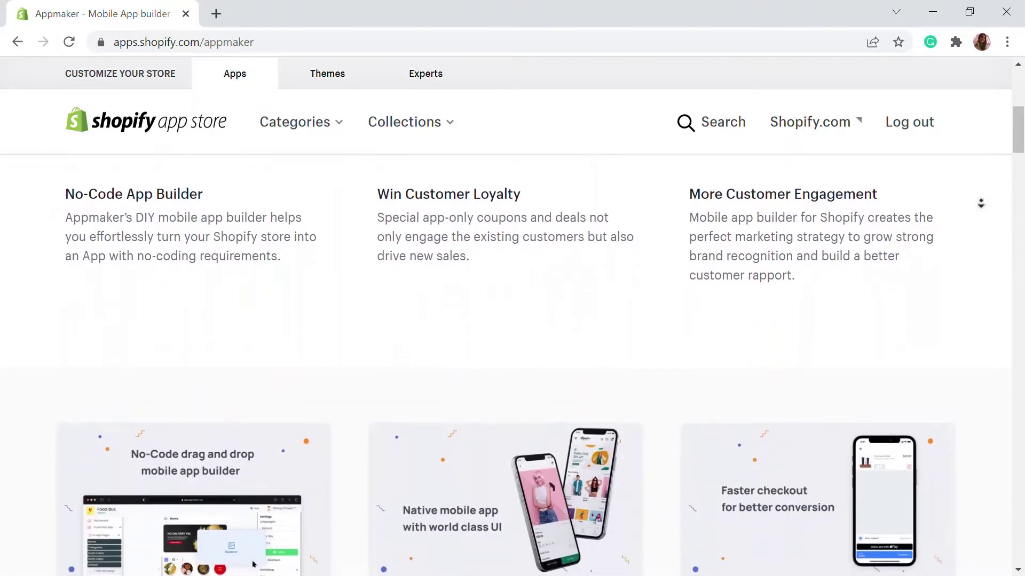
scroll(981, 203, down, 2)
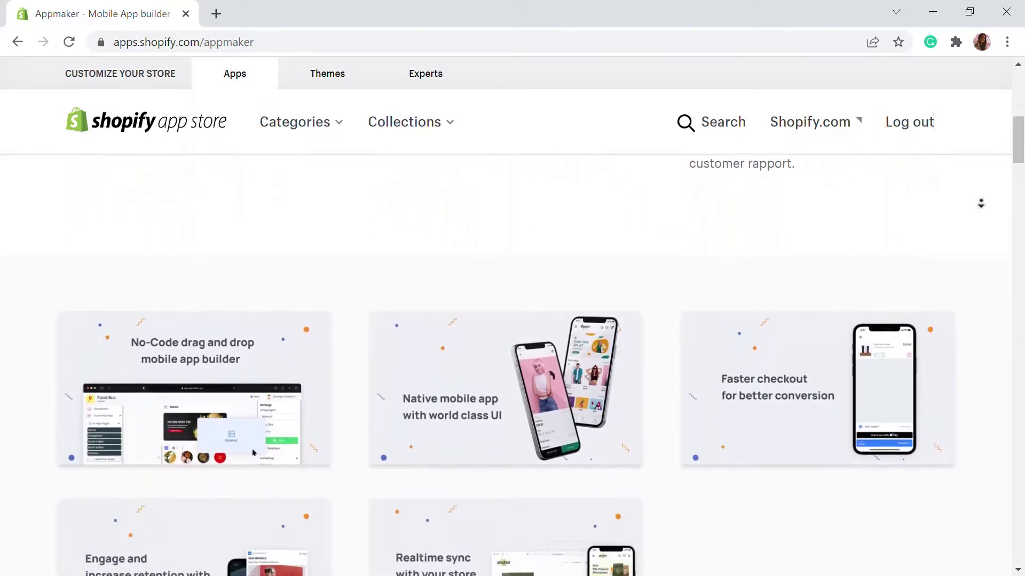
scroll(981, 203, down, 1)
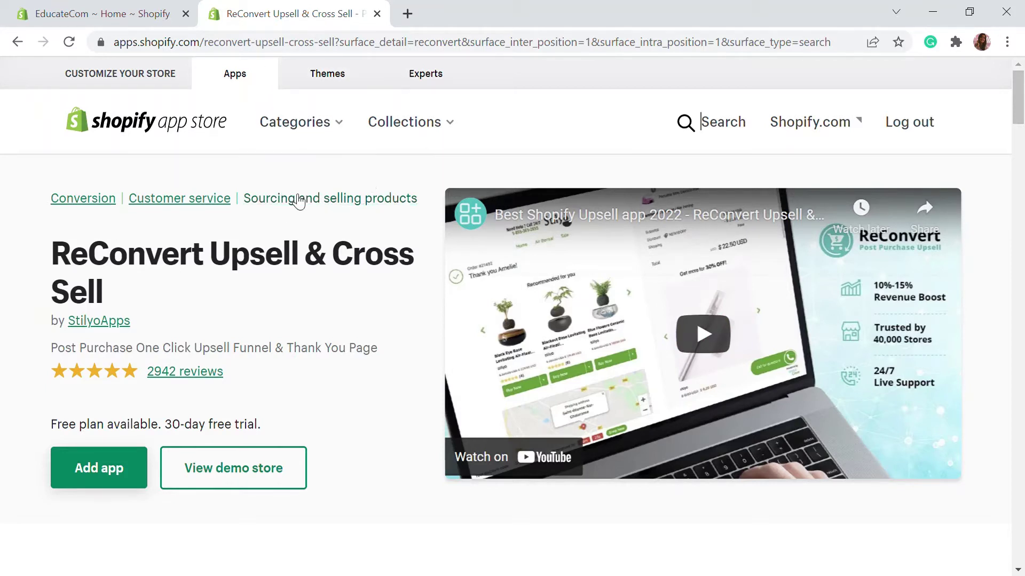
Add ReConvert Upsell & Cross Sell to the EducateCom store and grant its install permissions
click(96, 477)
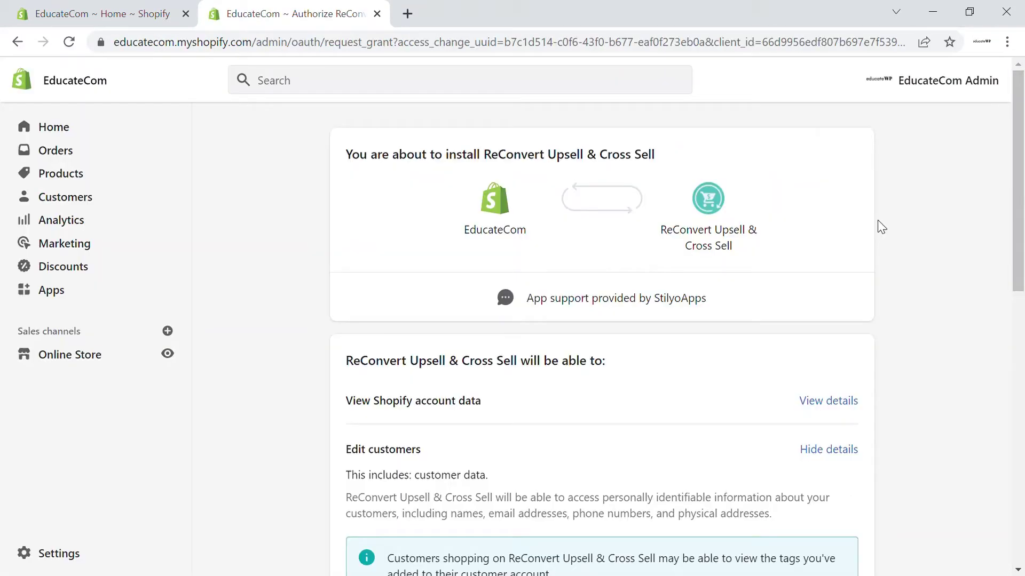
scroll(881, 226, down, 12)
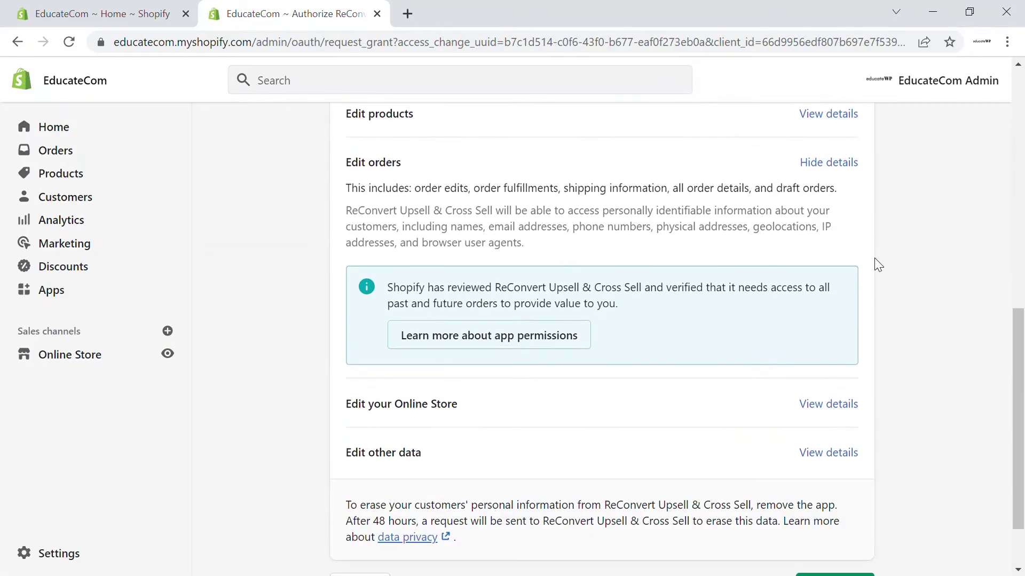
click(844, 504)
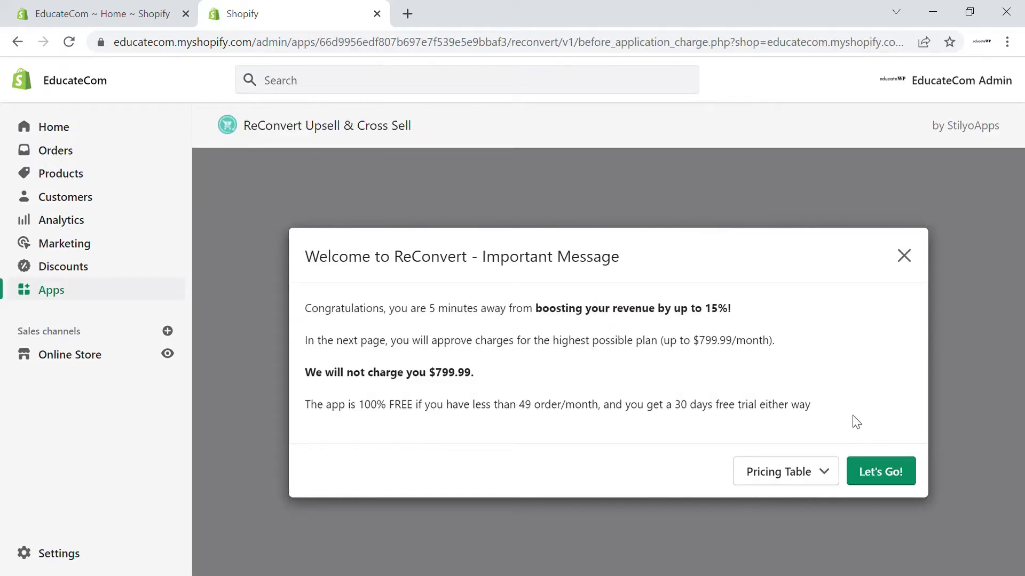
Accept ReConvert's welcome notice and approve its test subscription charge
click(896, 477)
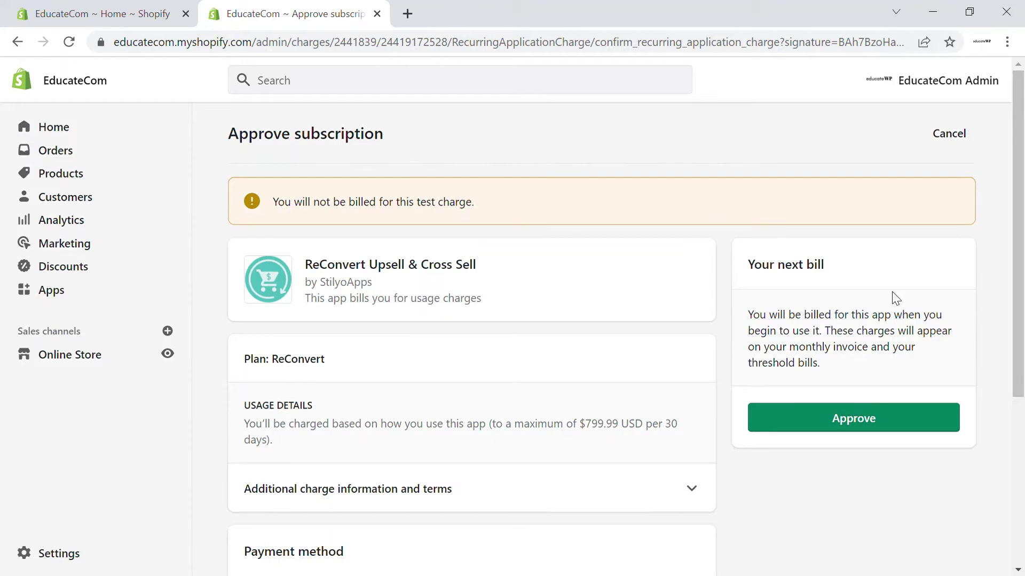
click(865, 424)
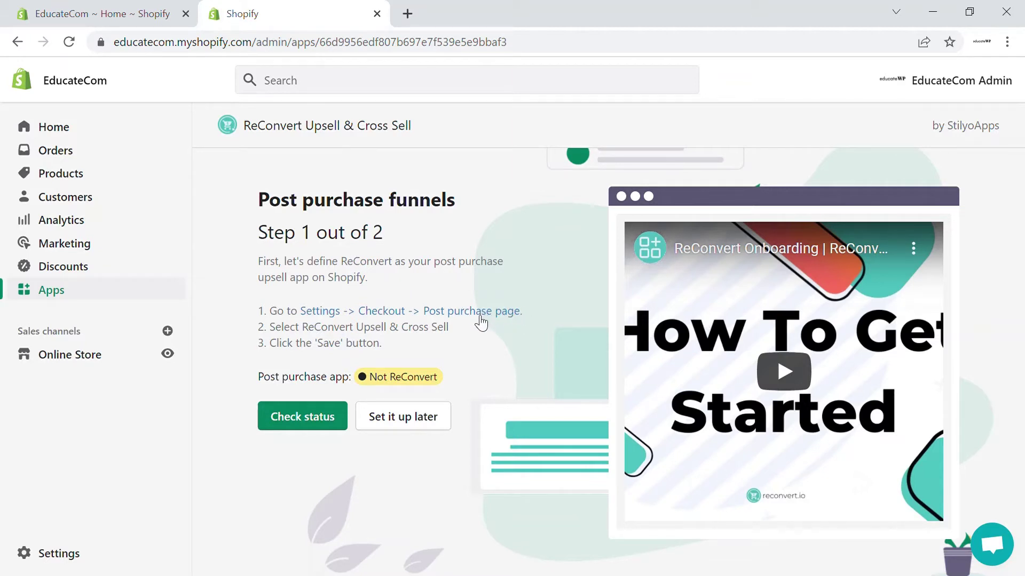
In checkout settings, save ReConvert Upsell & Cross Sell as the post-purchase page app
click(449, 313)
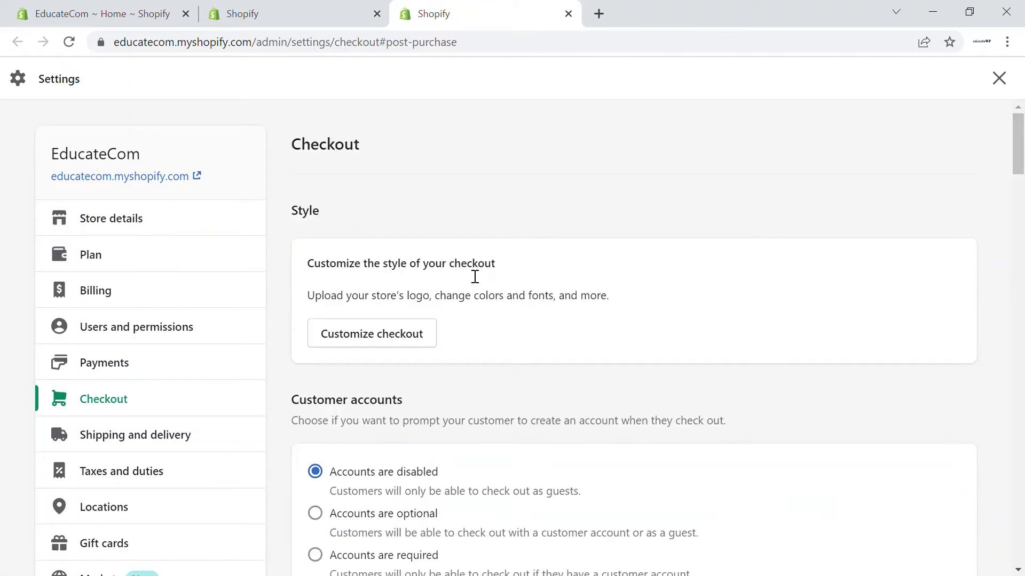
scroll(480, 266, down, 10)
scroll(484, 266, down, 18)
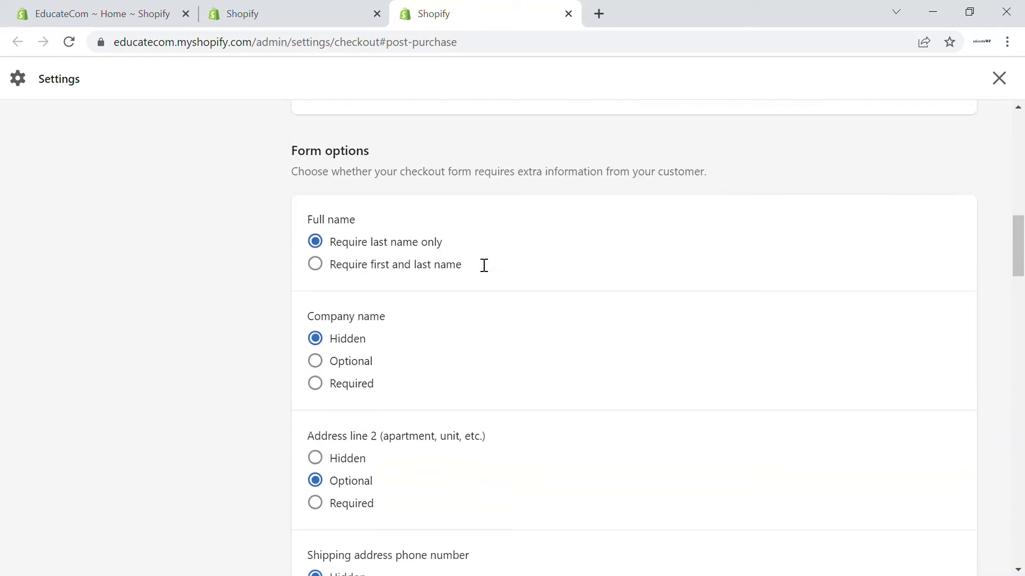
scroll(484, 265, down, 15)
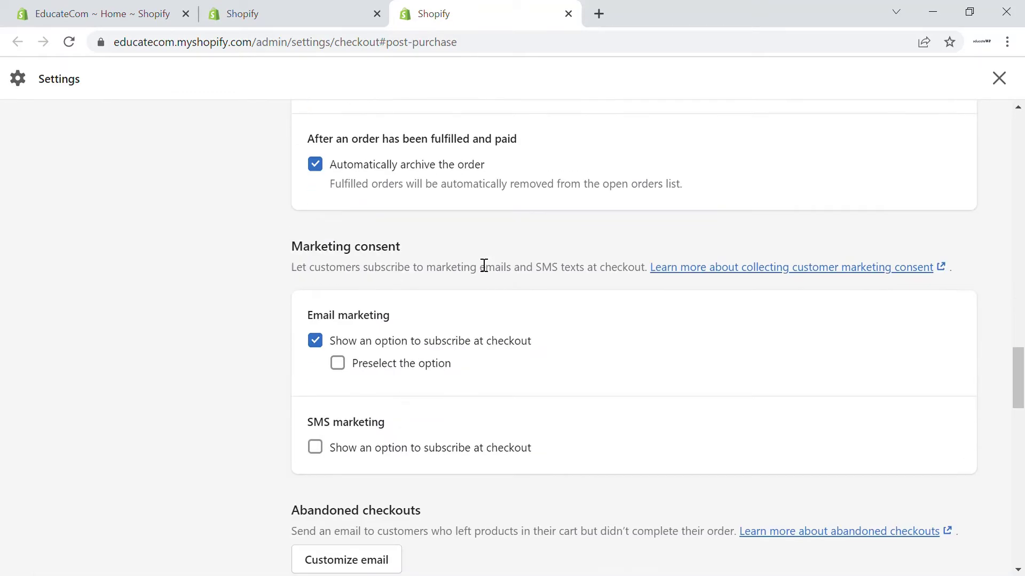
scroll(475, 258, down, 4)
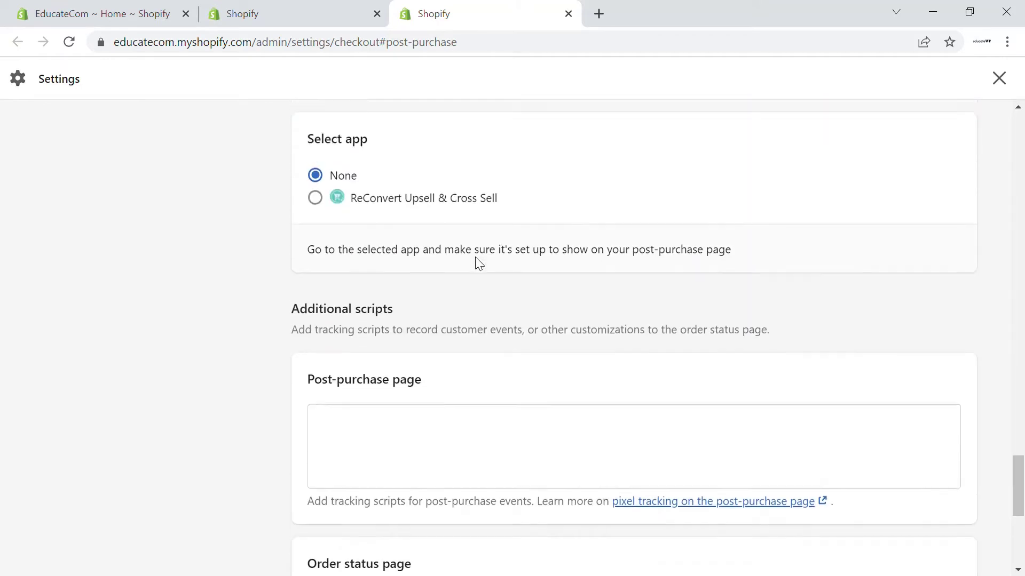
scroll(475, 263, up, 4)
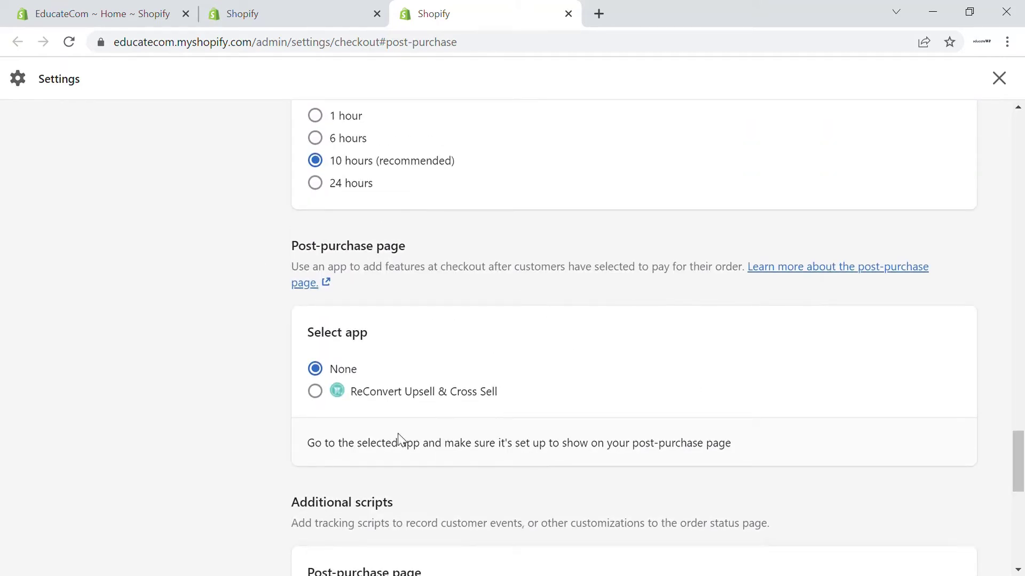
click(315, 393)
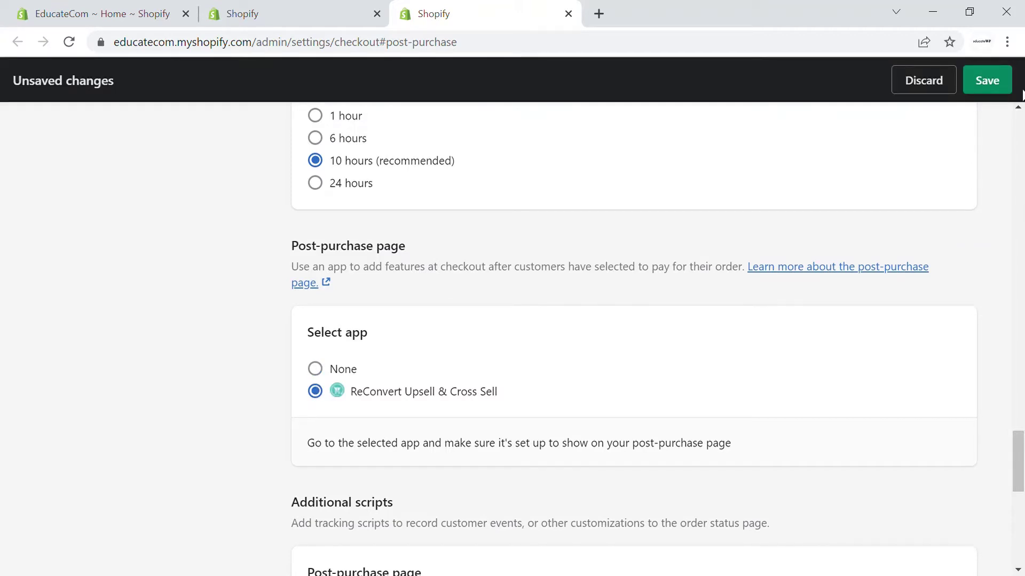
click(1007, 90)
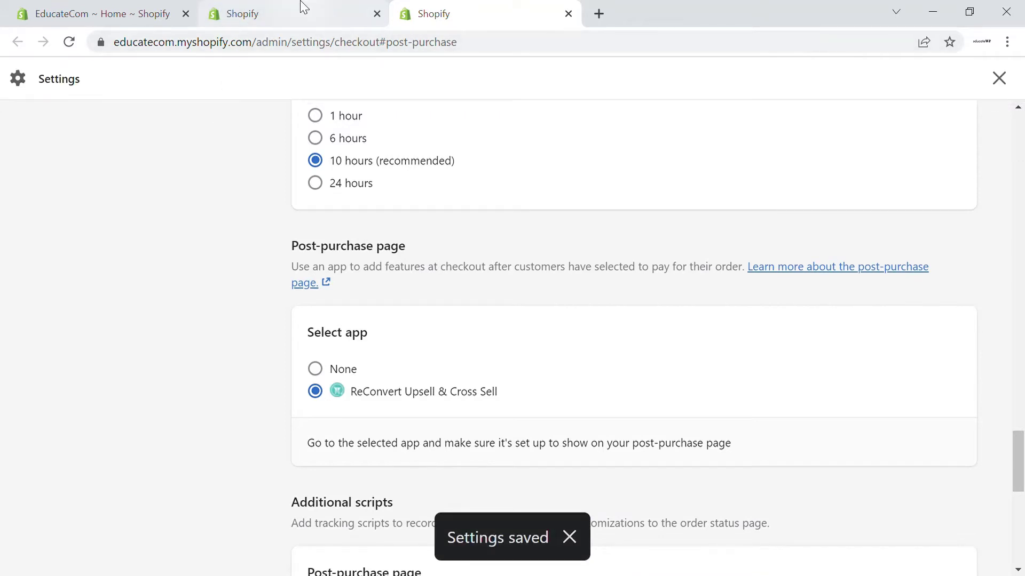
click(569, 14)
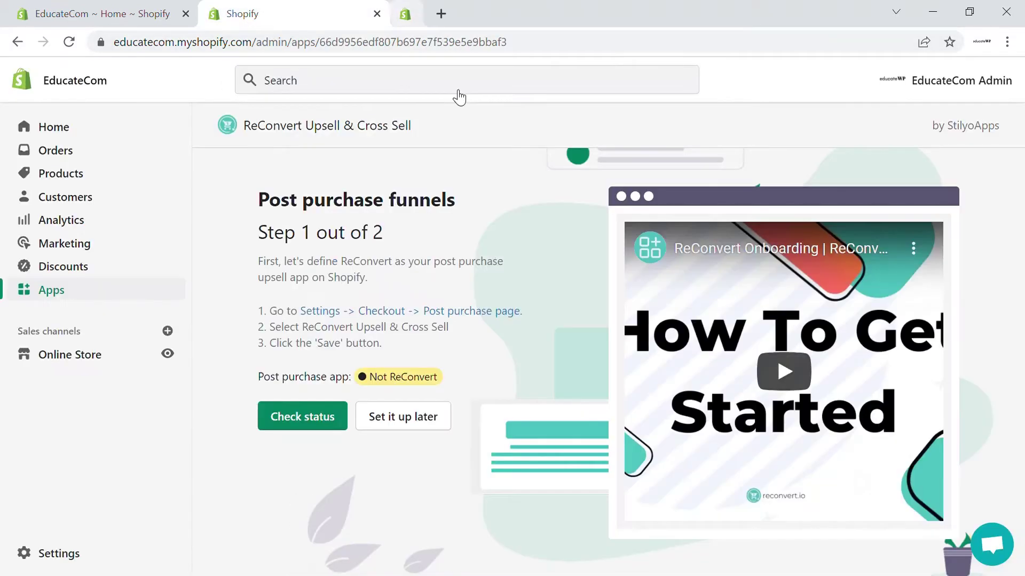
Verify ReConvert is the post-purchase app and start the Conversion monster funnel
click(320, 422)
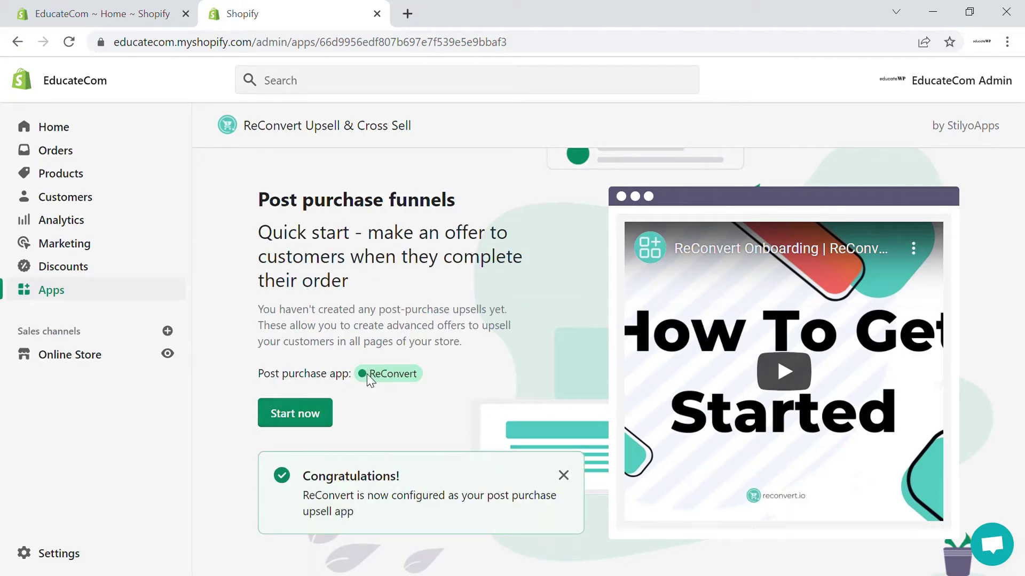
click(295, 429)
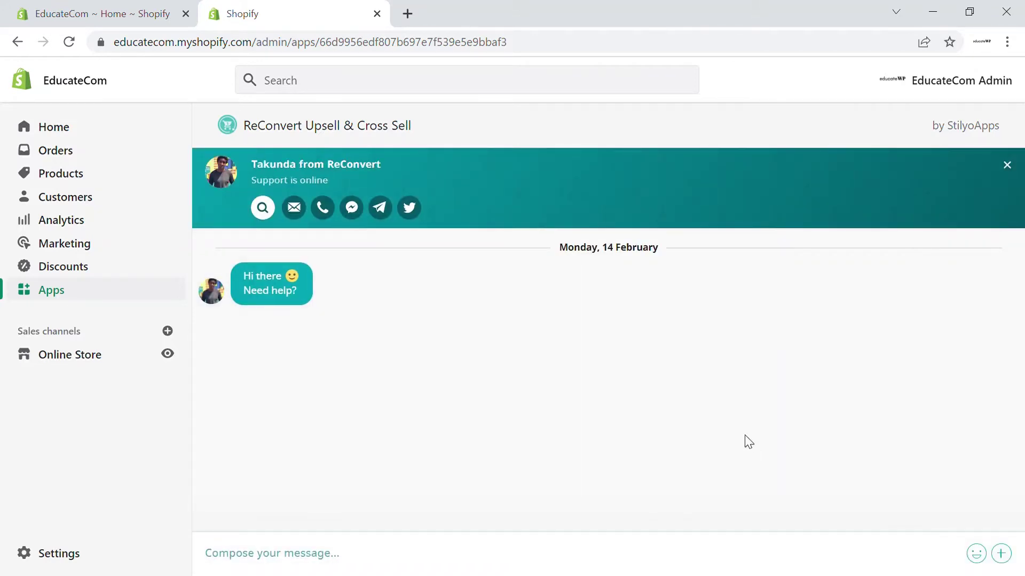
Close the support chat and read the Conversion monster funnel's offers down to the 30% max discount
click(1013, 169)
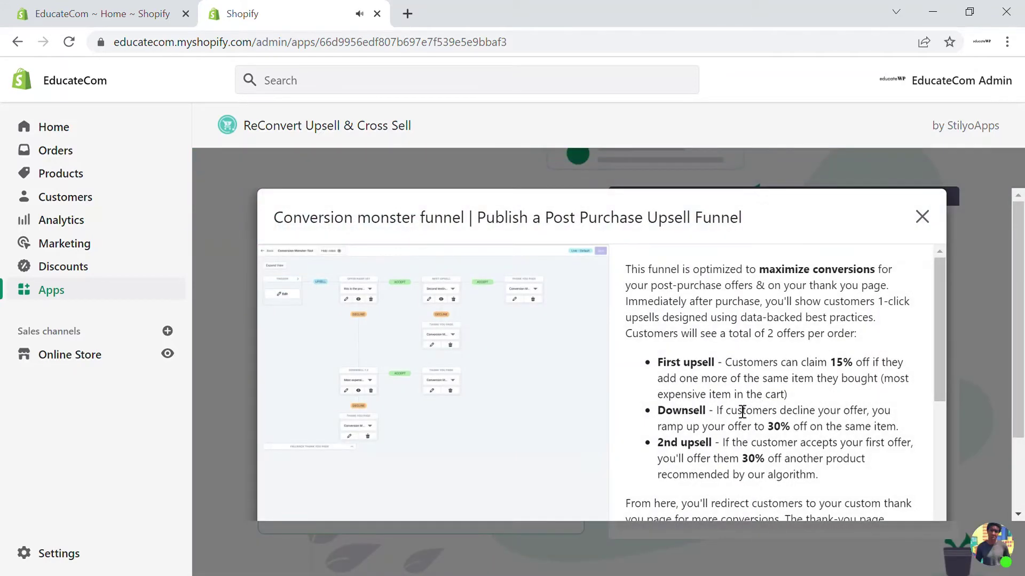
drag(658, 361, 698, 363)
drag(688, 411, 699, 412)
scroll(788, 406, down, 3)
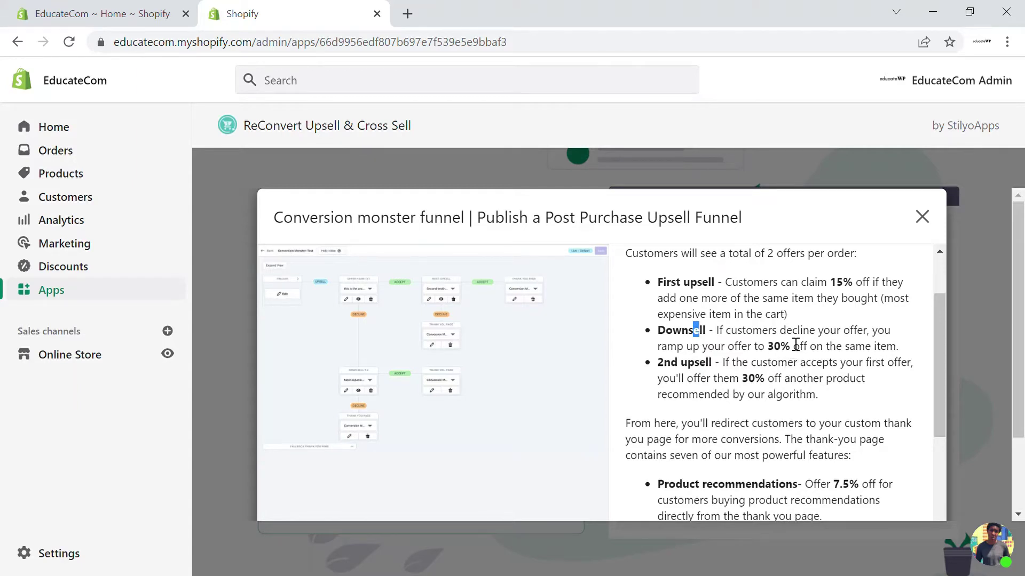
scroll(795, 349, down, 3)
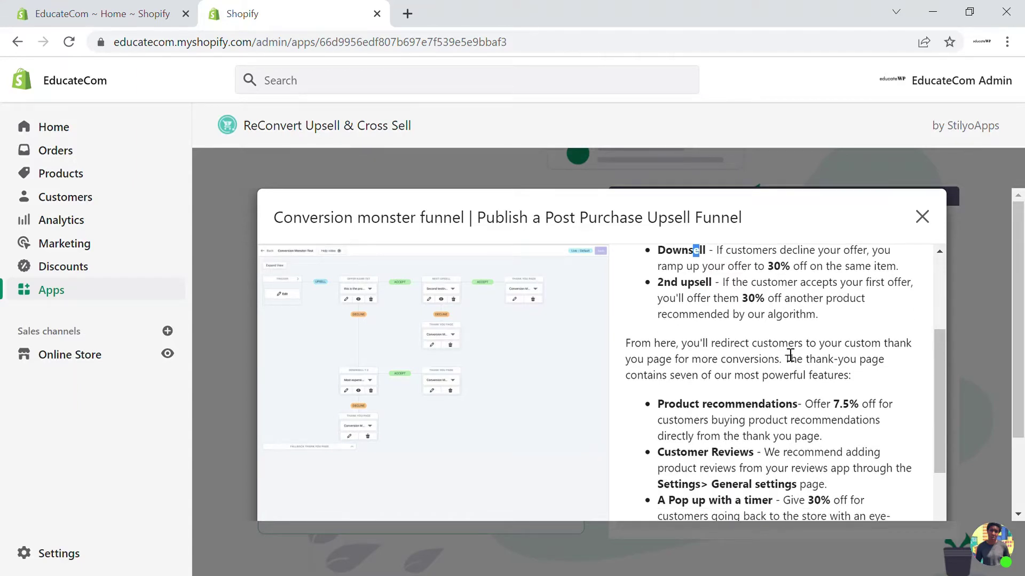
scroll(789, 356, up, 3)
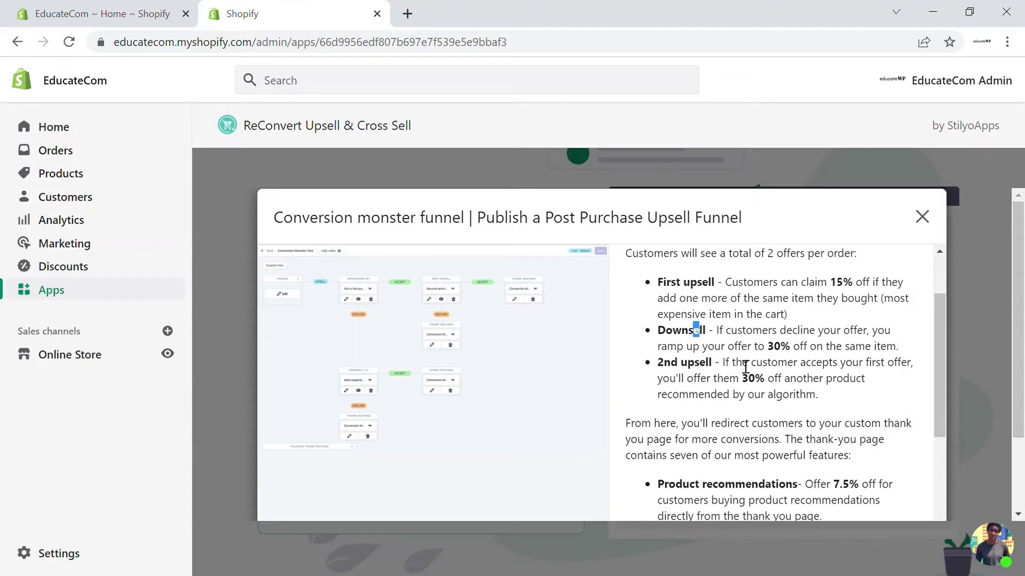
scroll(778, 383, down, 3)
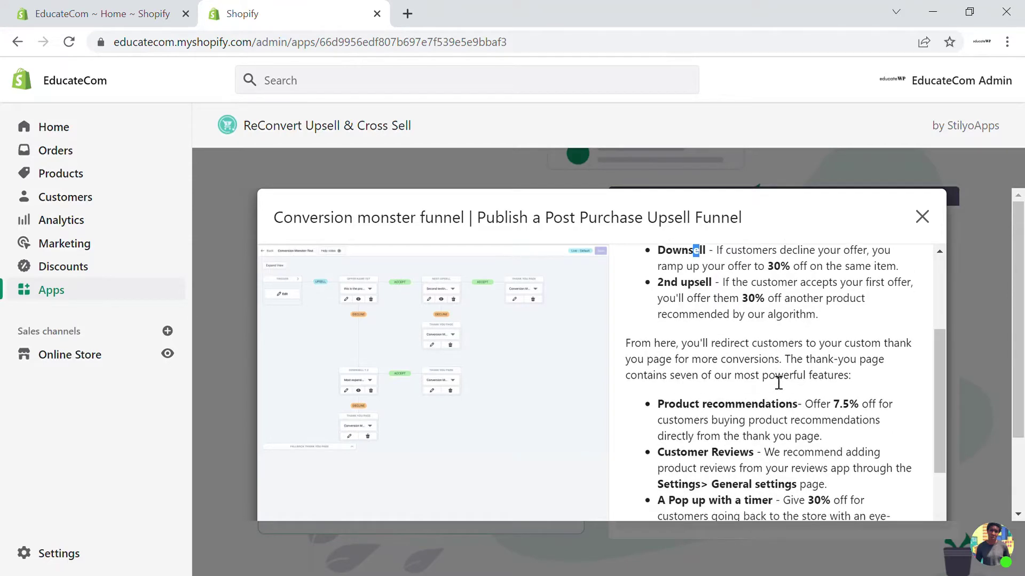
scroll(776, 319, up, 6)
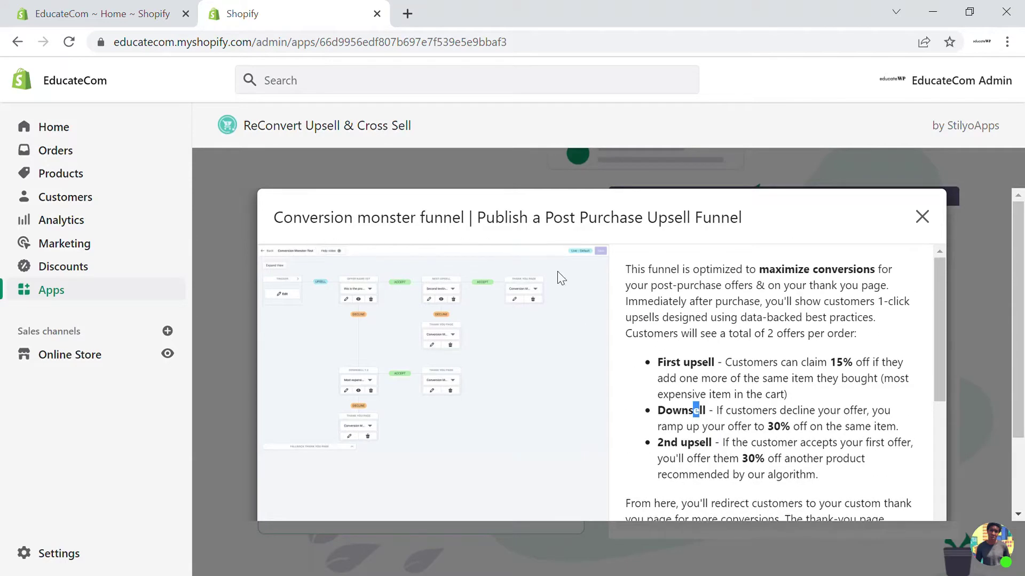
scroll(877, 372, down, 12)
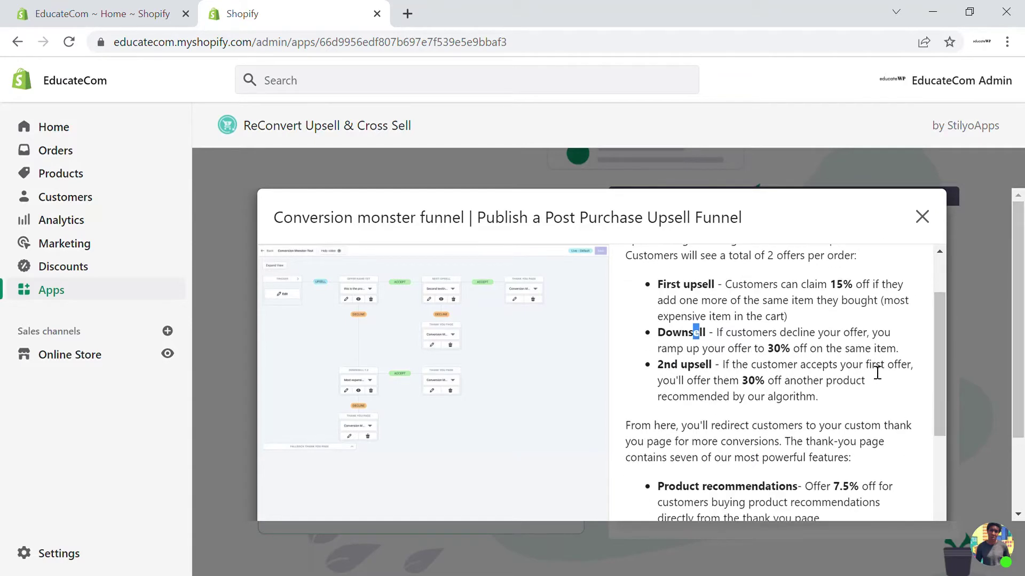
scroll(764, 354, down, 5)
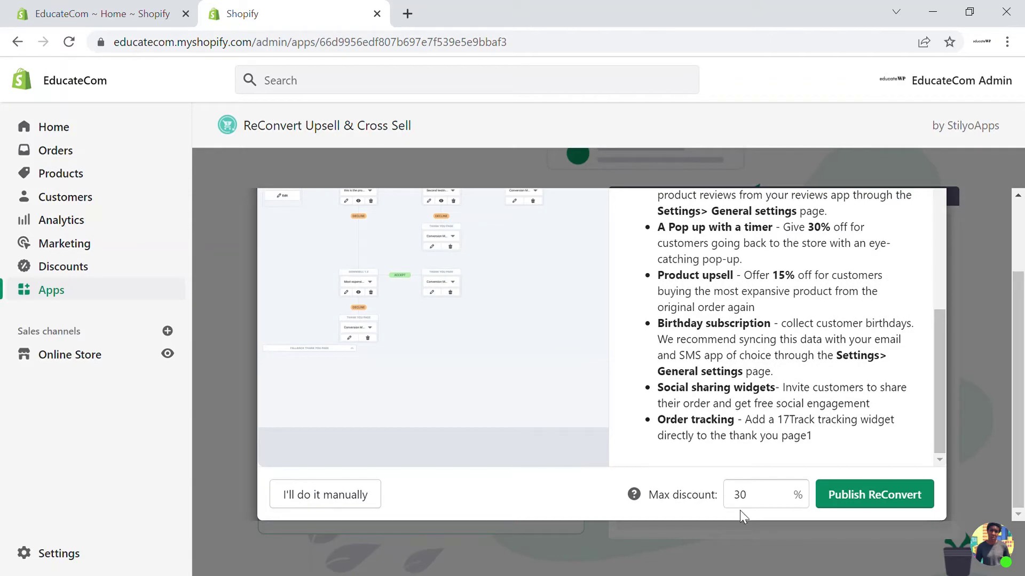
Change the max discount from 30 to 20 and publish the Conversion monster funnel
click(754, 501)
key(ctrl+a)
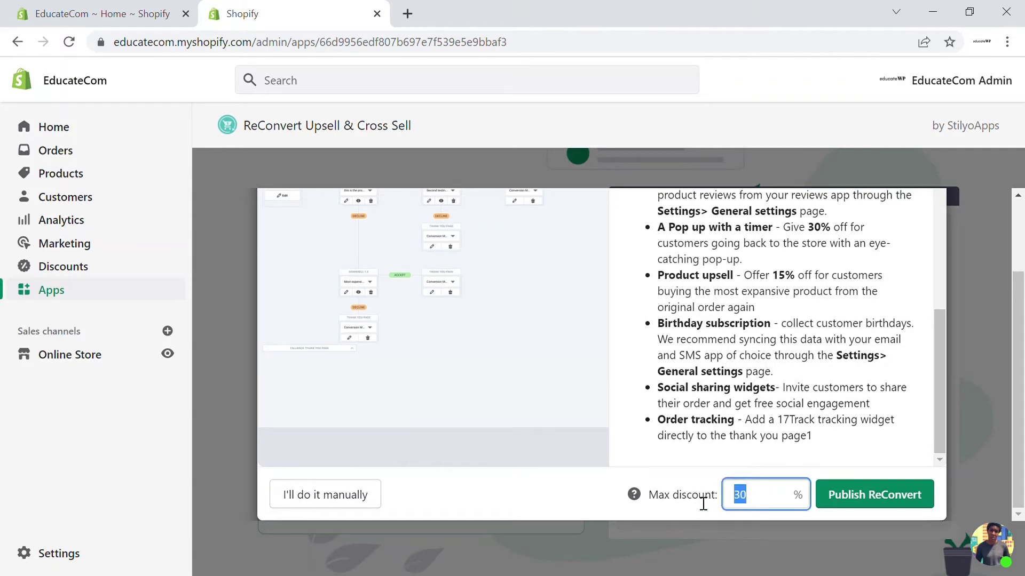
text(20)
scroll(790, 270, up, 6)
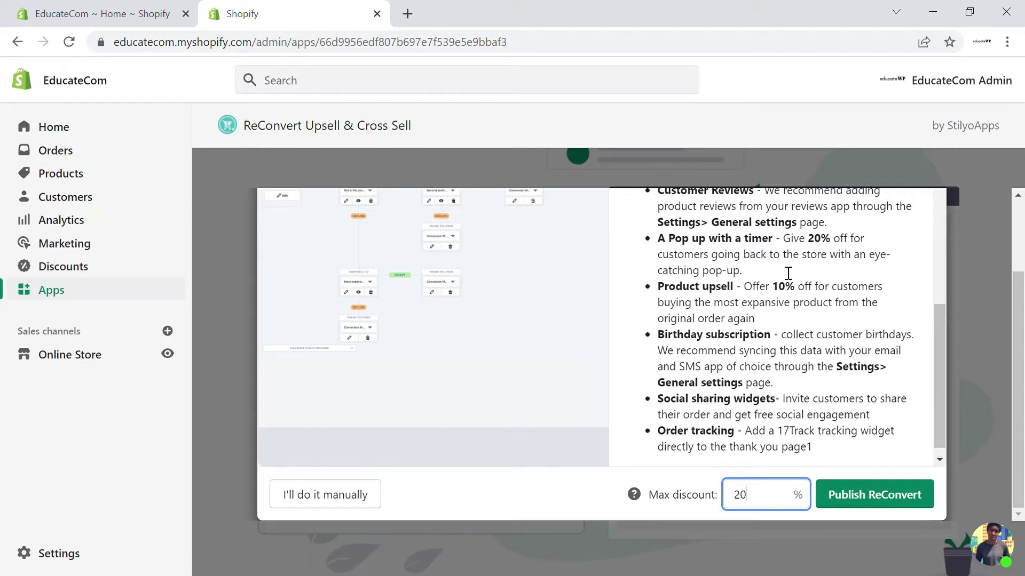
scroll(851, 271, down, 5)
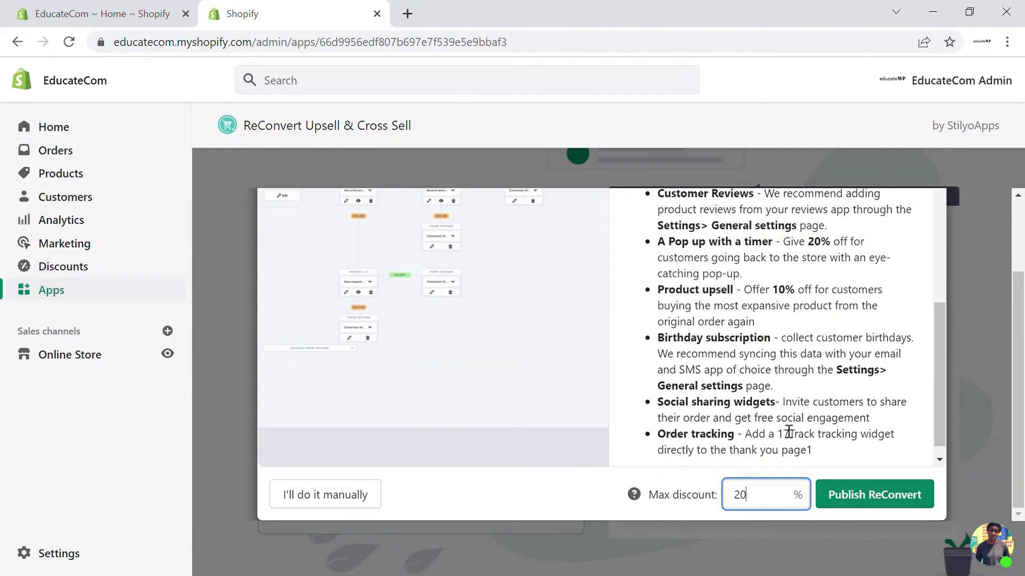
scroll(805, 496, up, 6)
scroll(842, 466, down, 1)
scroll(838, 324, up, 3)
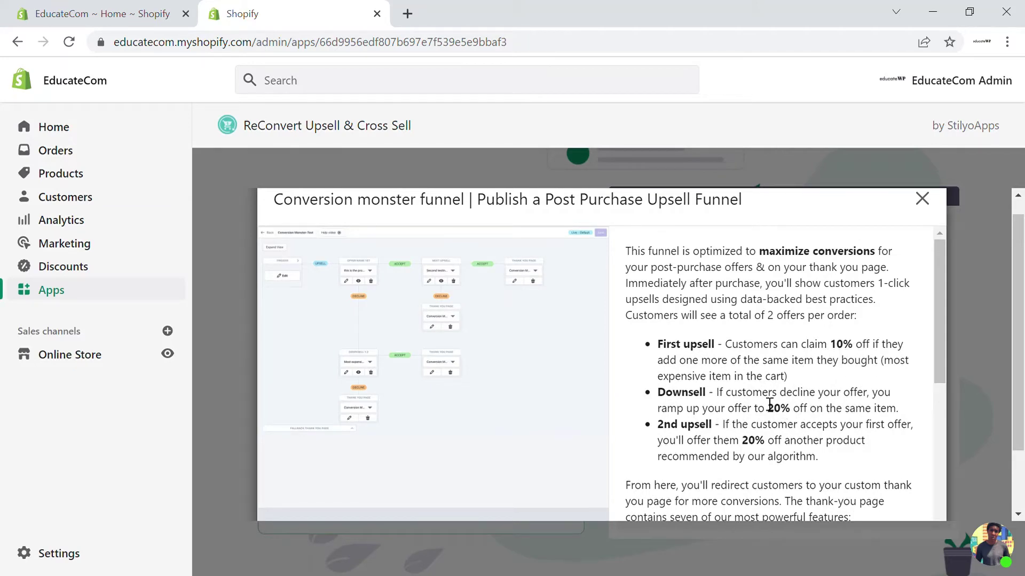
scroll(819, 397, down, 5)
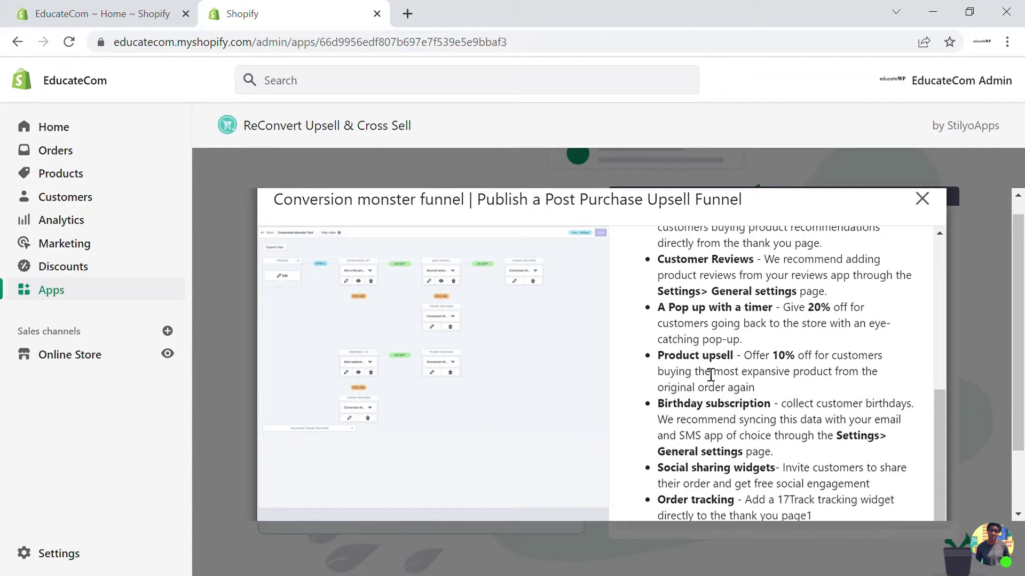
scroll(710, 375, down, 2)
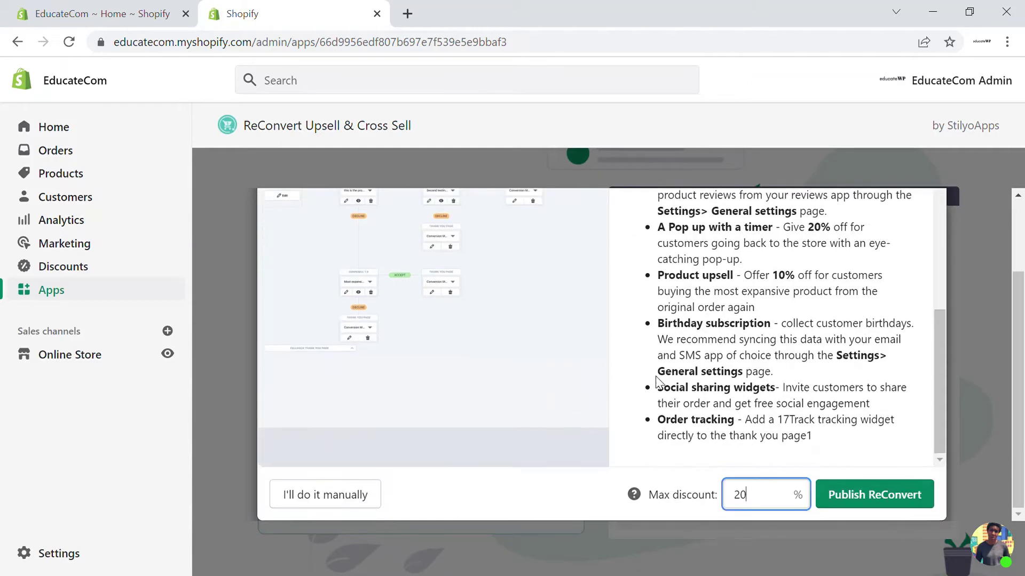
click(855, 495)
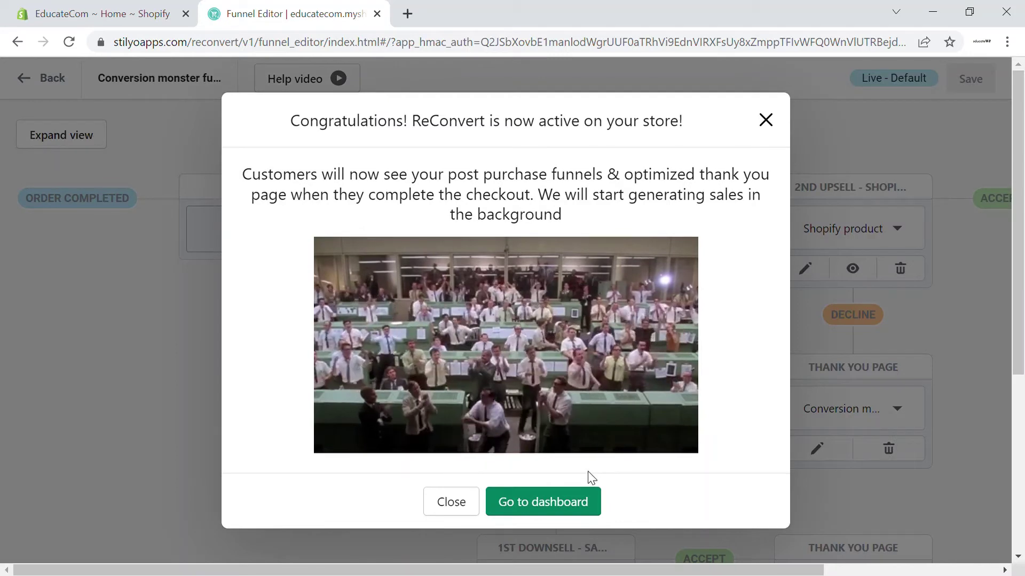
Continue from the Congratulations dialog to the ReConvert dashboard
click(551, 508)
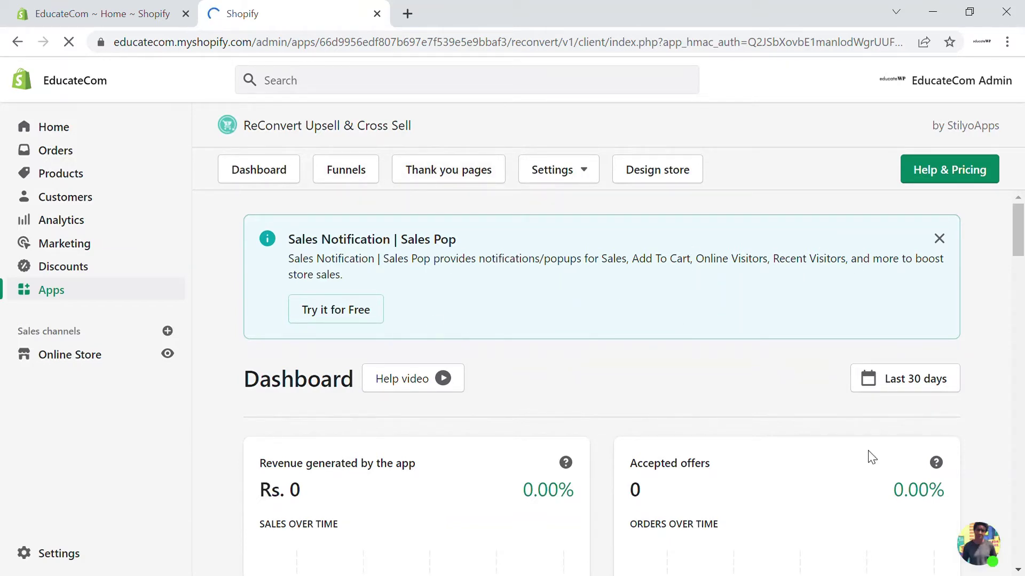
Dismiss the Sales Pop promotion banner on the ReConvert dashboard
scroll(871, 459, down, 2)
scroll(613, 469, down, 2)
scroll(929, 304, up, 3)
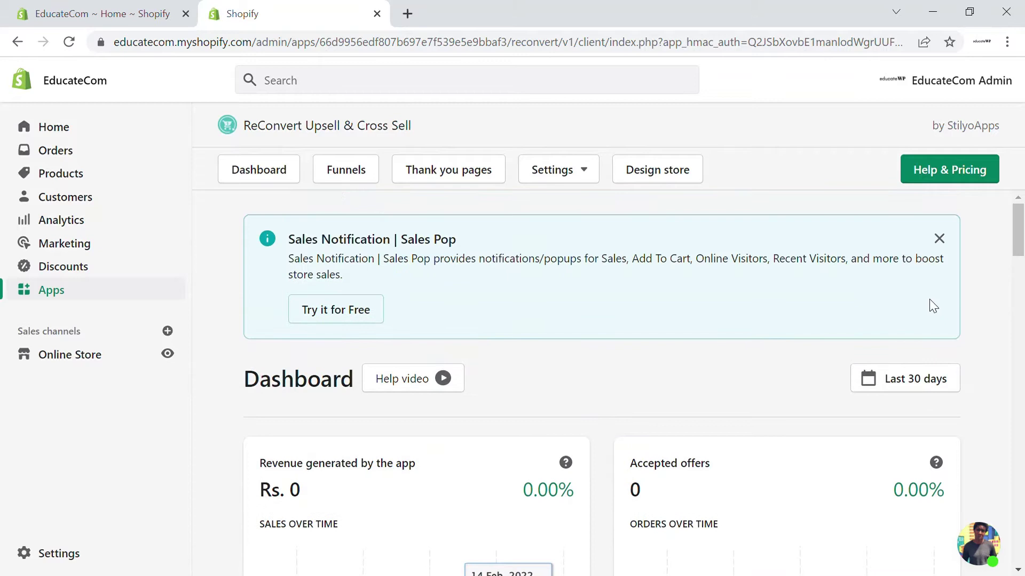
click(936, 238)
Review the dashboard's charts, Top funnels and thank-you page tables
scroll(449, 341, down, 2)
scroll(390, 363, up, 2)
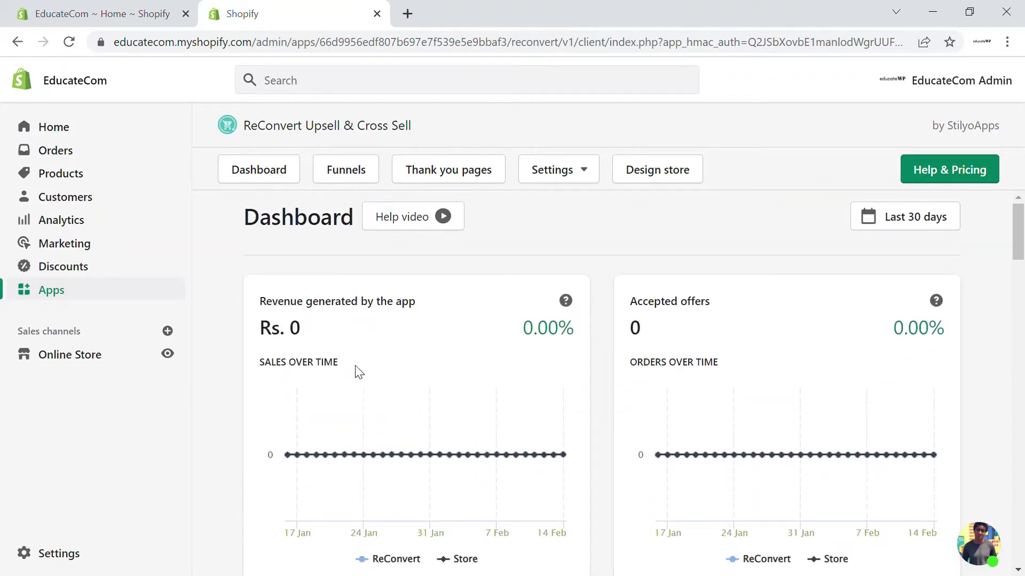
scroll(739, 357, down, 3)
scroll(762, 341, up, 3)
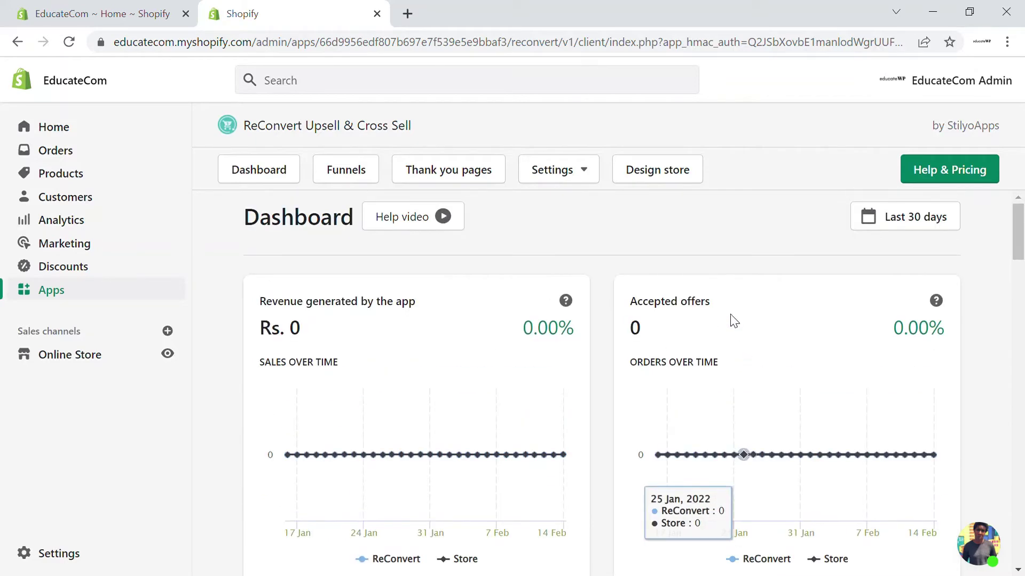
scroll(735, 320, down, 6)
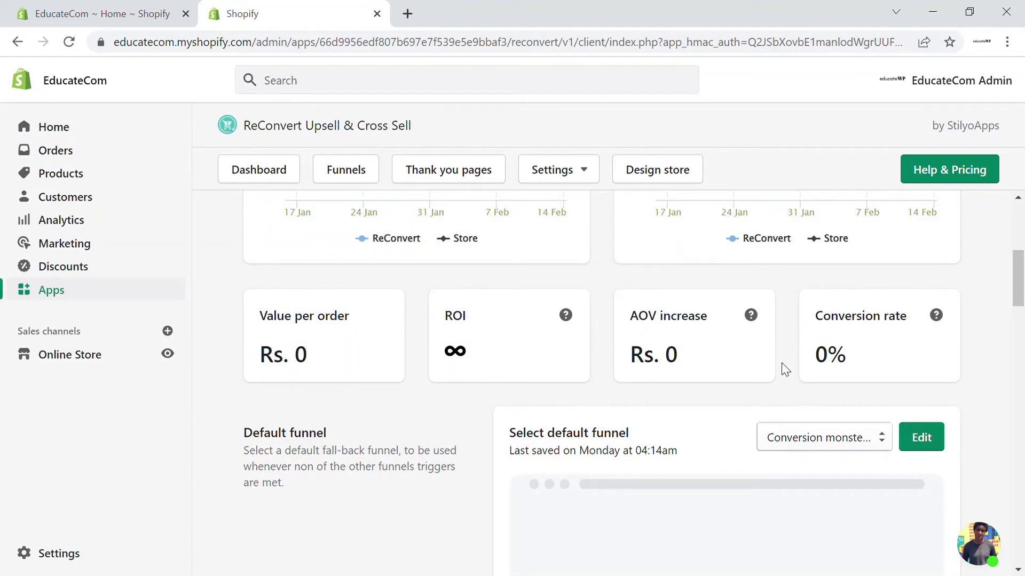
scroll(716, 255, down, 3)
scroll(649, 291, up, 5)
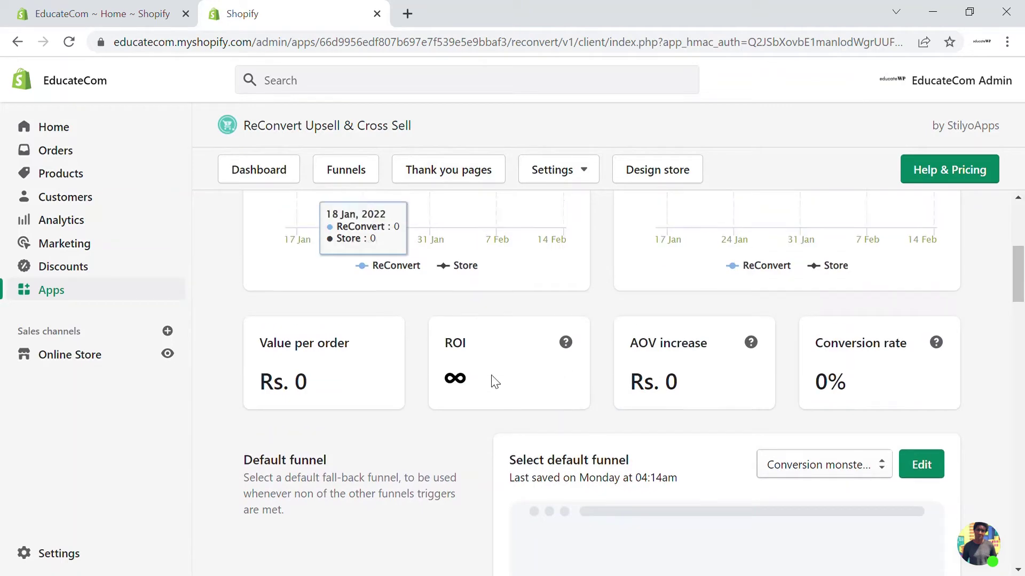
scroll(643, 361, down, 5)
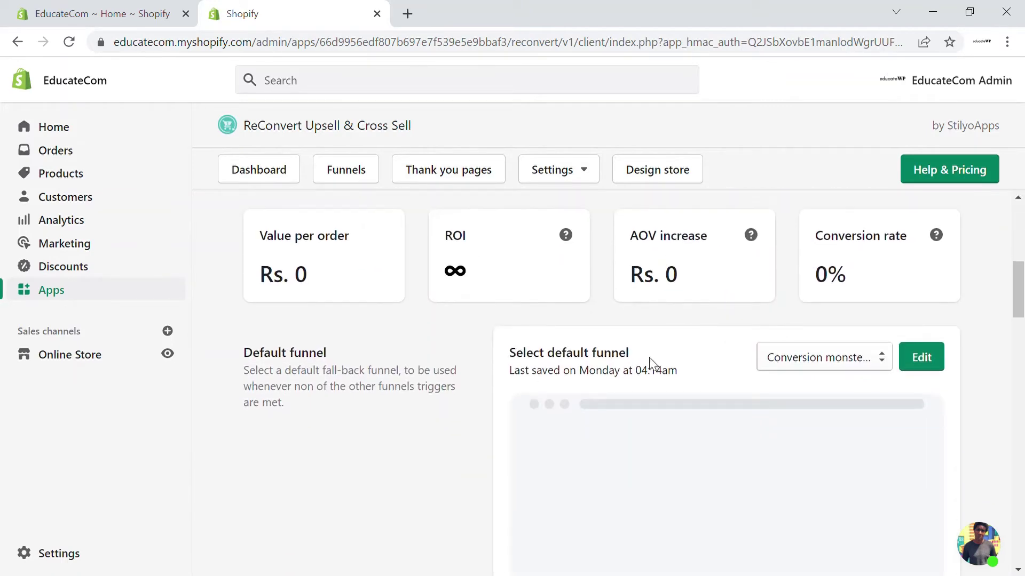
scroll(680, 379, down, 3)
scroll(680, 380, up, 2)
scroll(680, 379, down, 2)
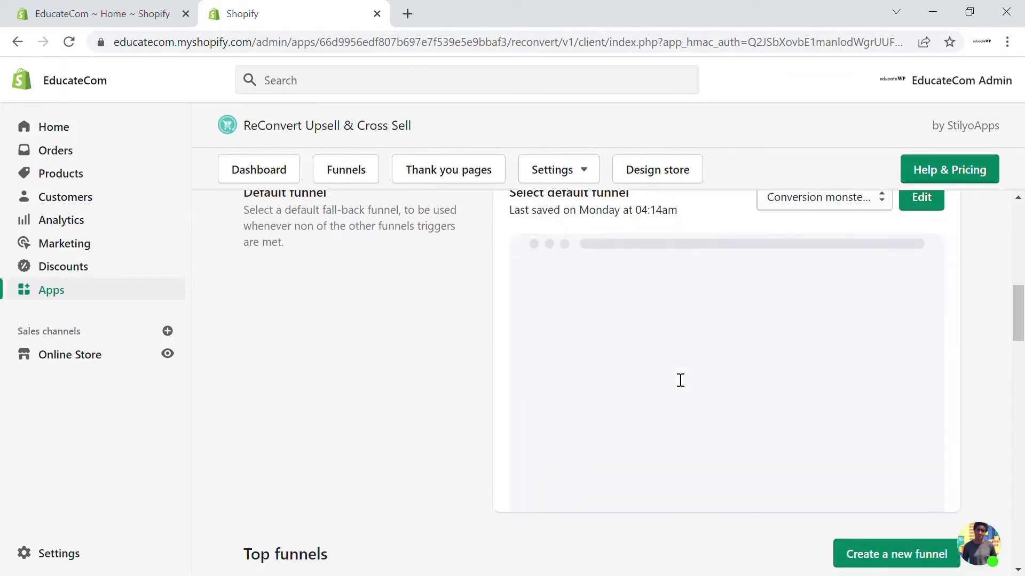
scroll(679, 380, up, 2)
scroll(663, 305, down, 1)
scroll(663, 305, down, 6)
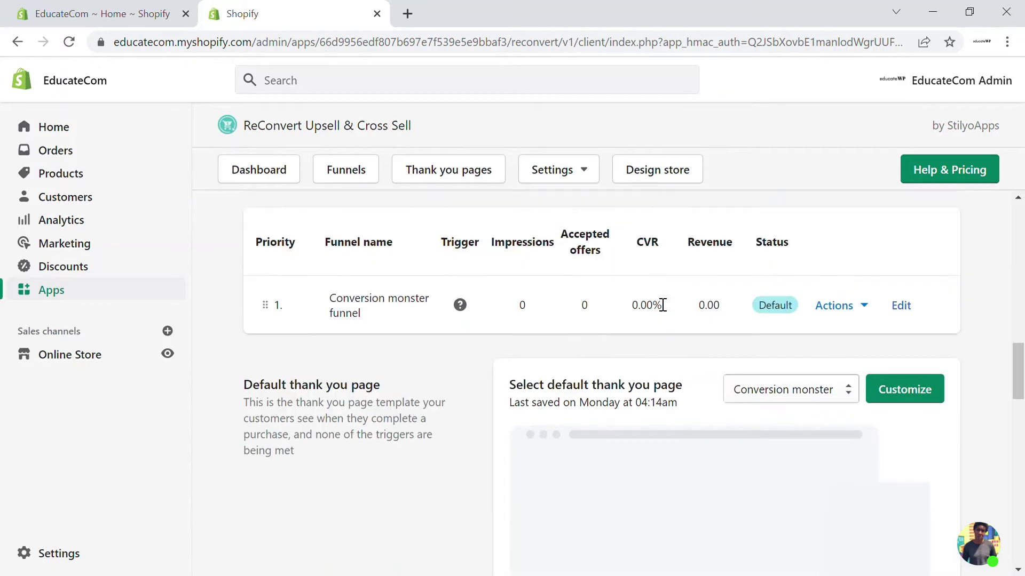
scroll(357, 382, up, 3)
scroll(512, 430, down, 1)
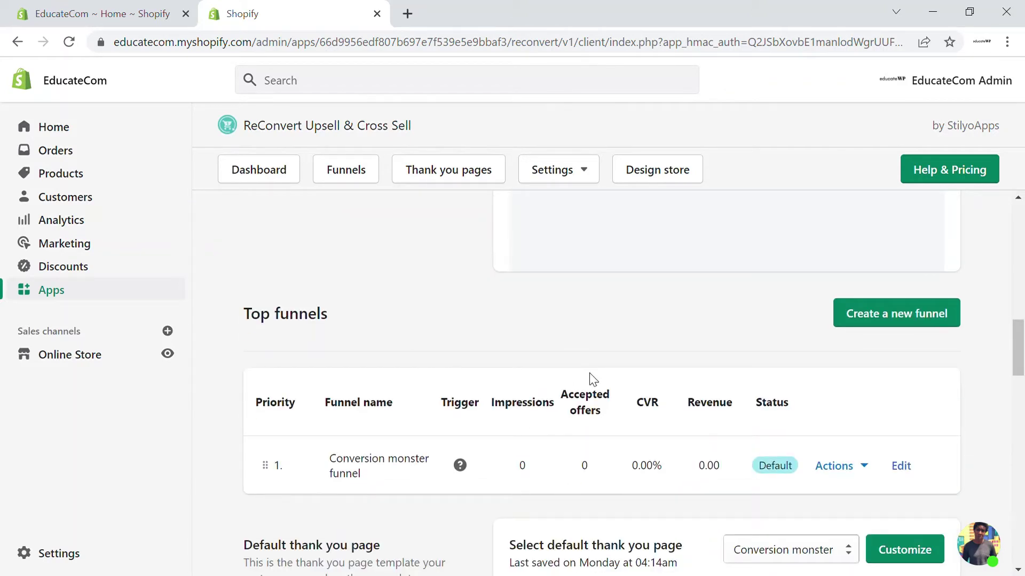
scroll(427, 321, down, 6)
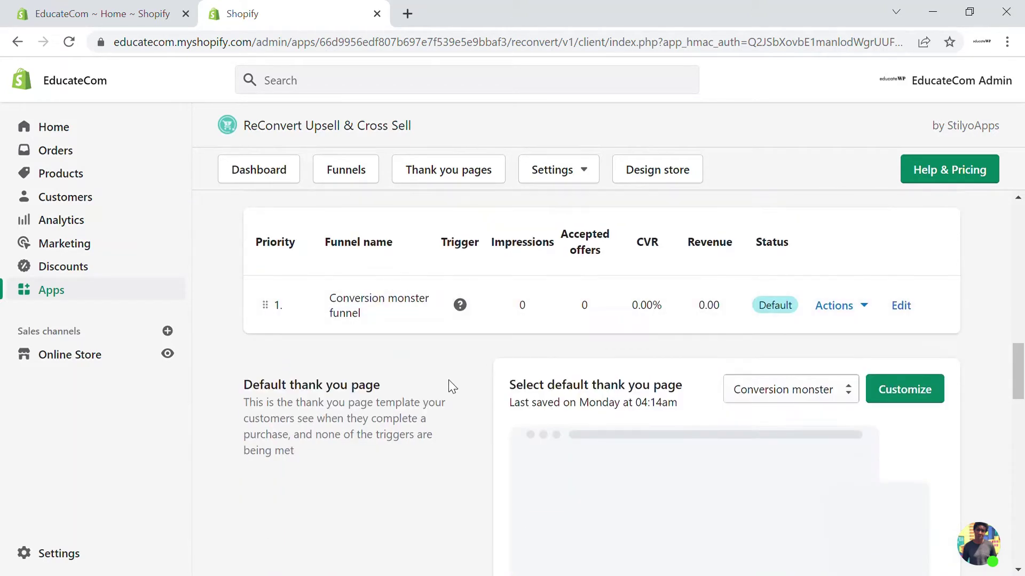
scroll(434, 352, down, 7)
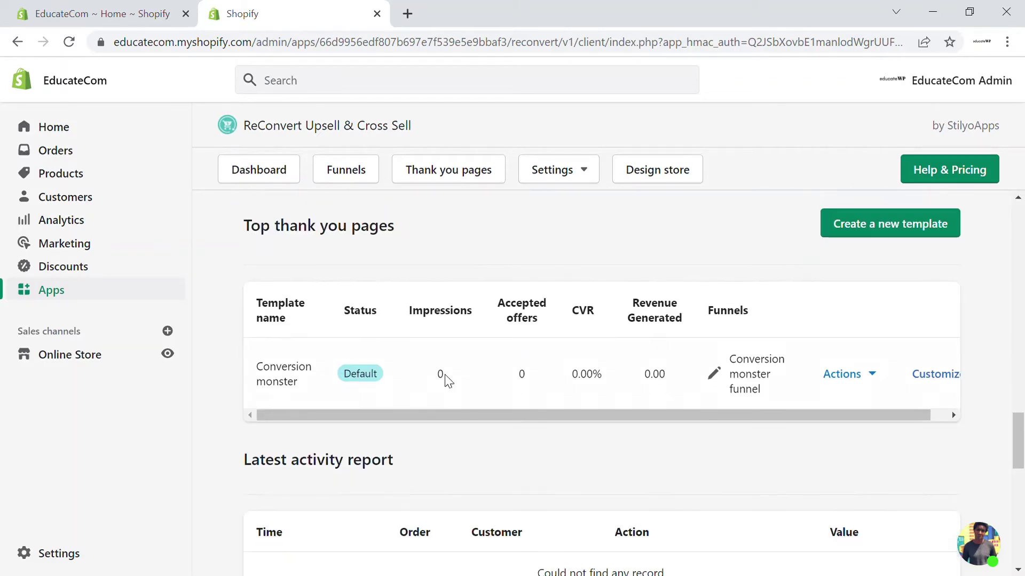
scroll(455, 441, down, 5)
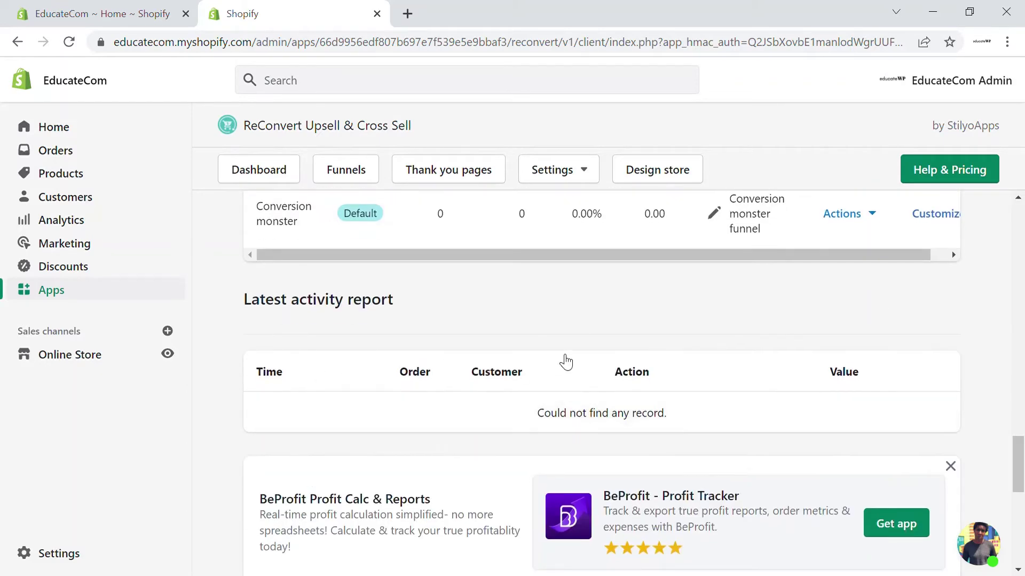
scroll(474, 385, up, 10)
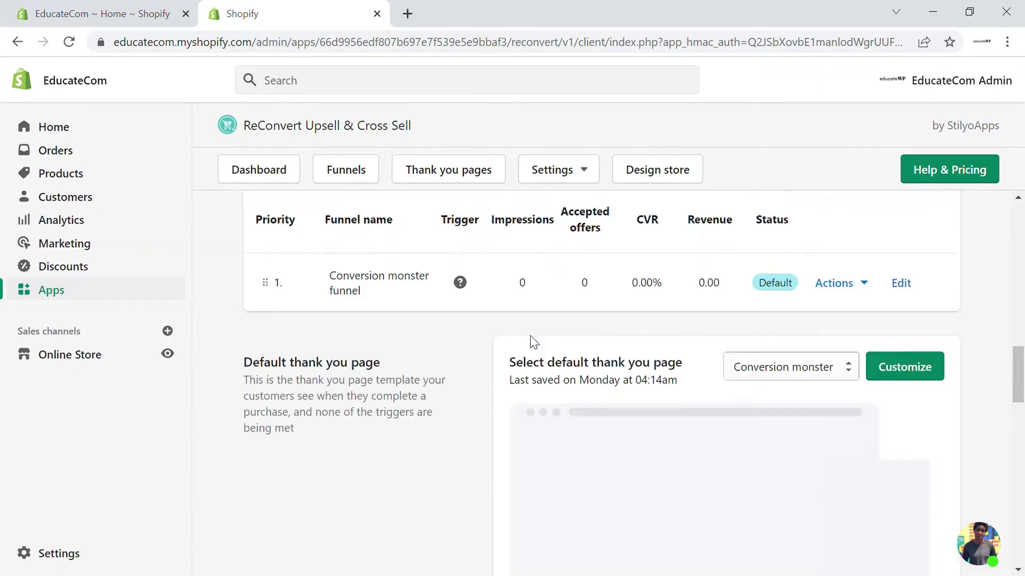
scroll(534, 343, up, 4)
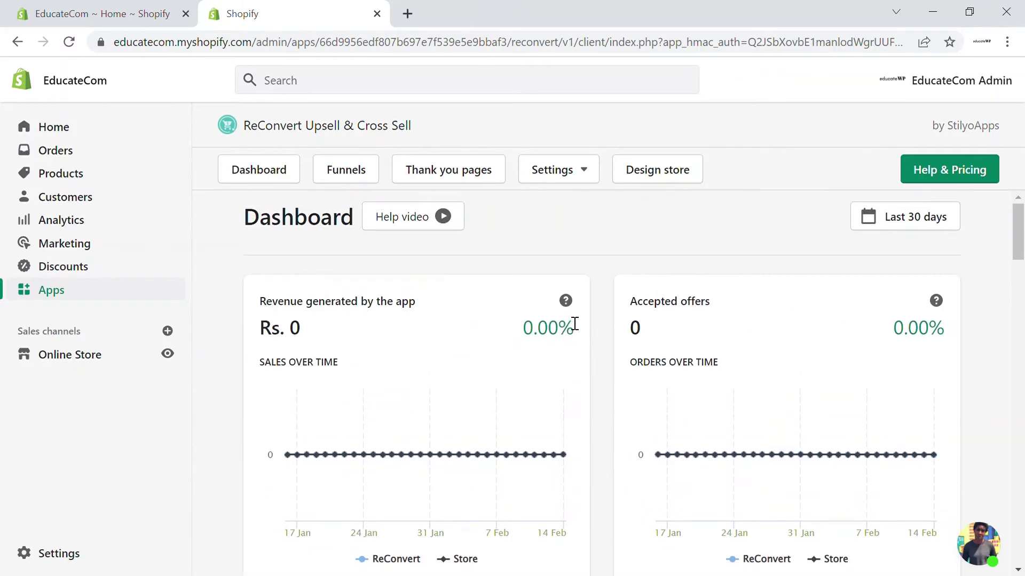
scroll(575, 323, down, 8)
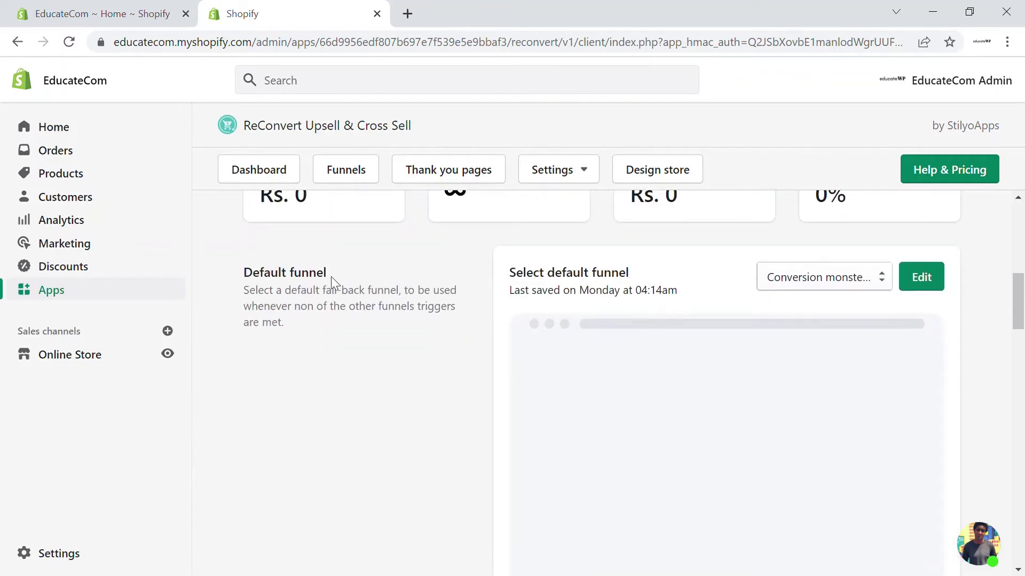
scroll(666, 300, up, 3)
scroll(747, 417, down, 1)
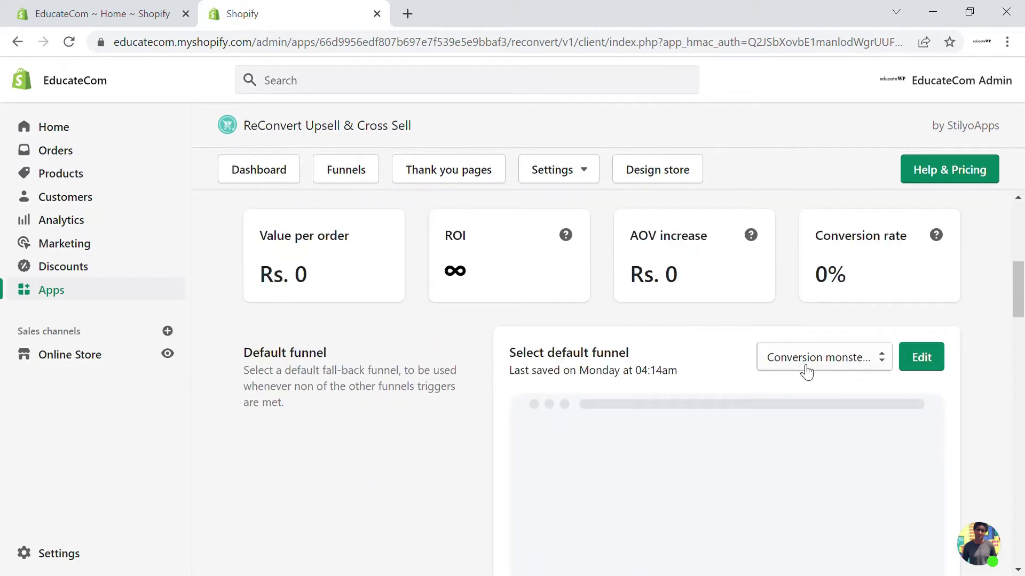
click(921, 357)
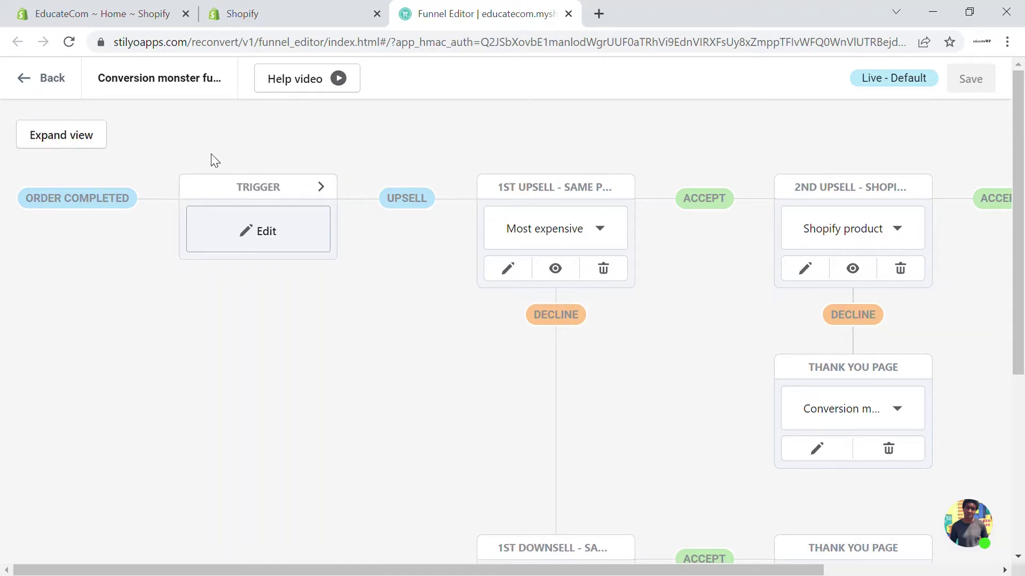
click(283, 231)
click(265, 278)
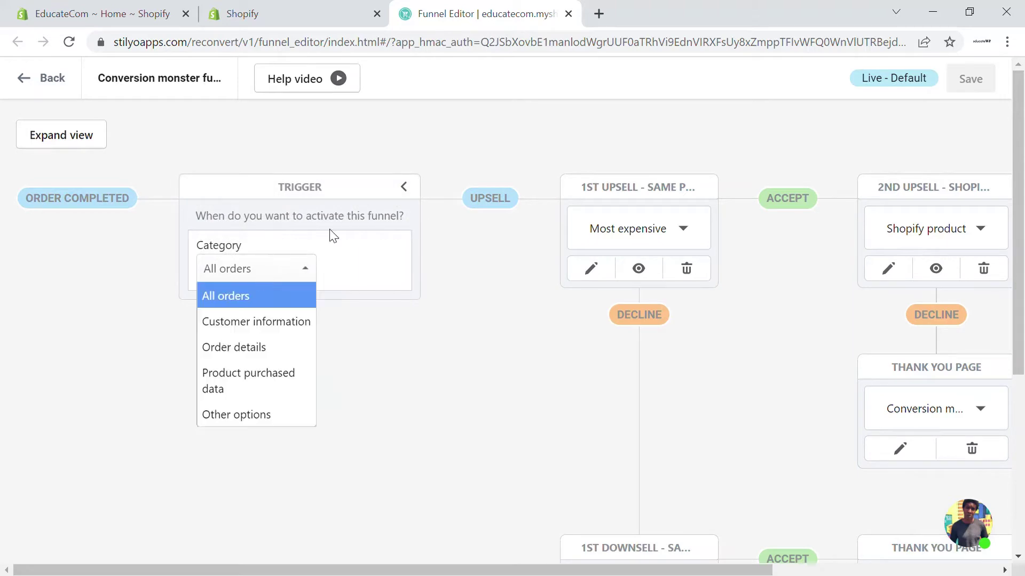
click(405, 190)
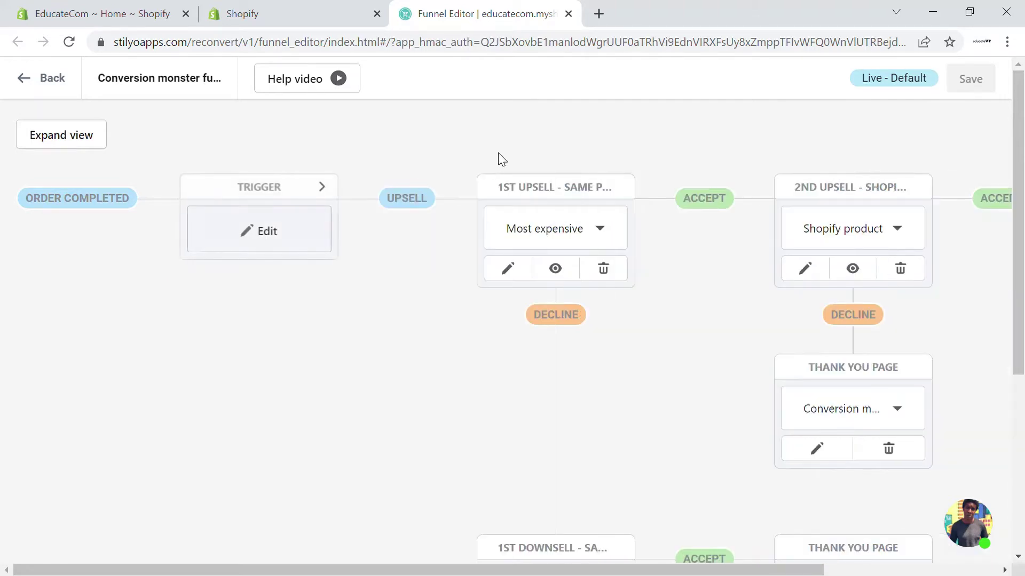
key(ctrl+minus)
key(ctrl+minus)
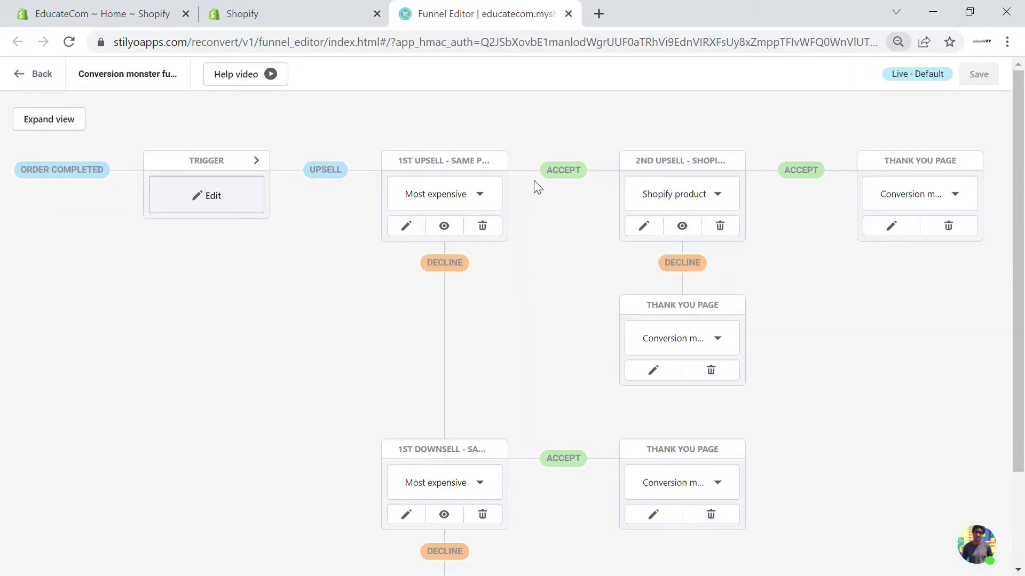
key(ctrl+plus)
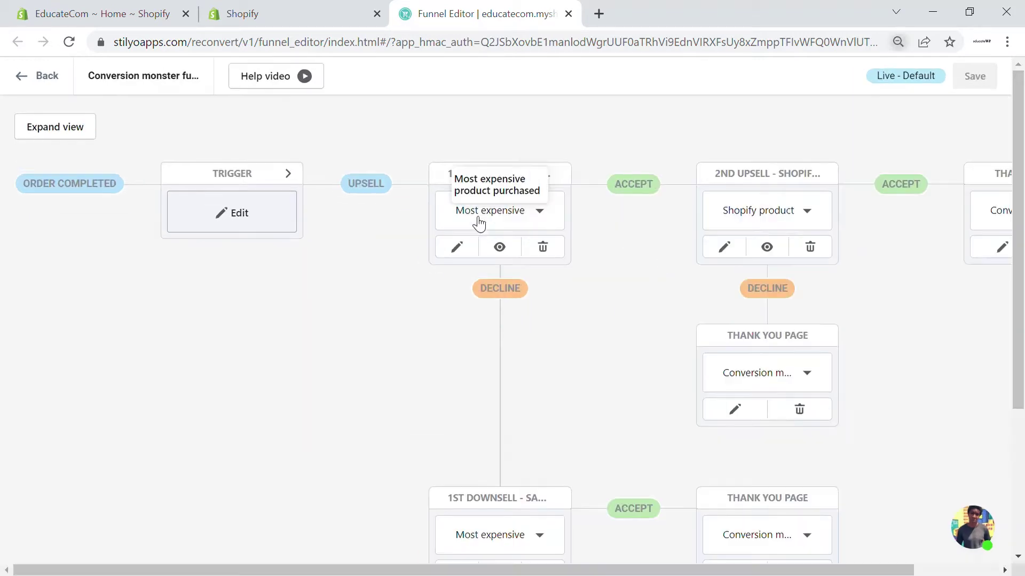
click(512, 214)
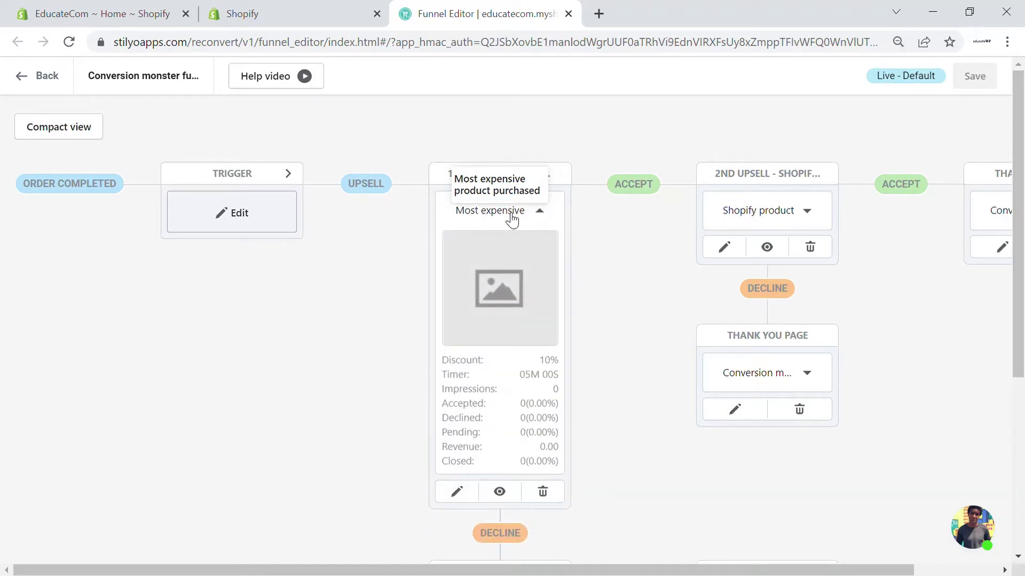
click(513, 214)
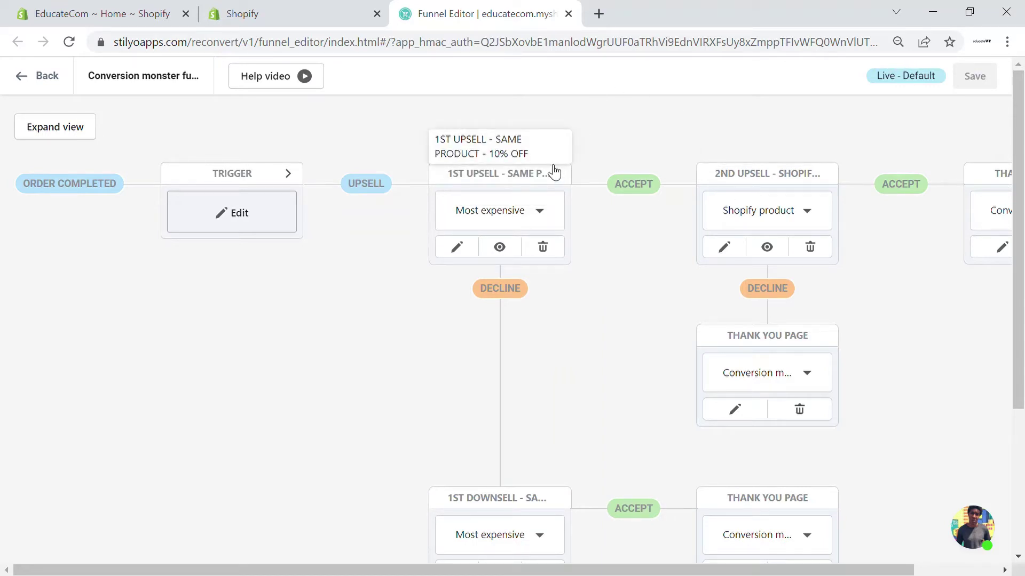
scroll(515, 391, down, 1)
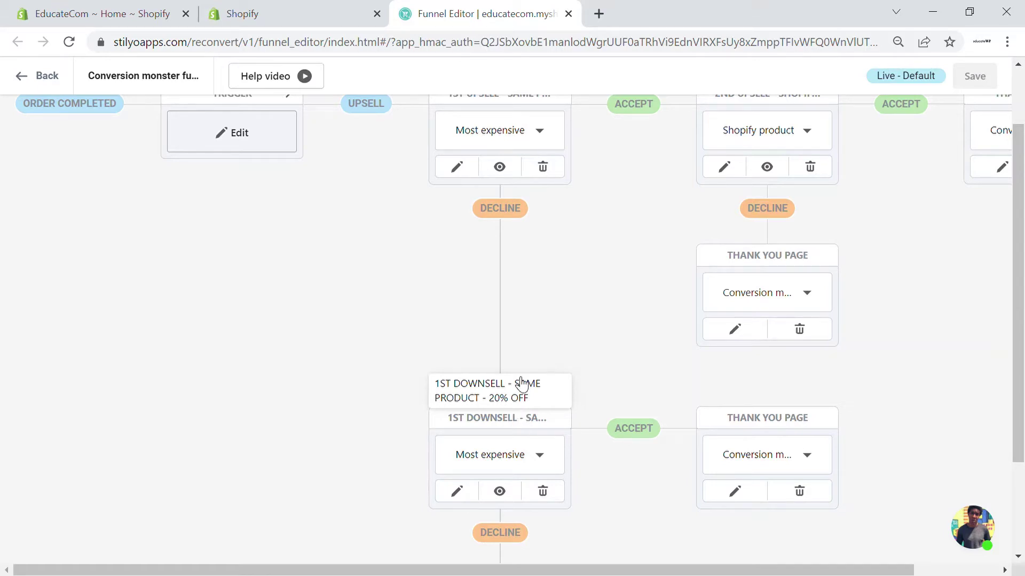
scroll(516, 411, down, 2)
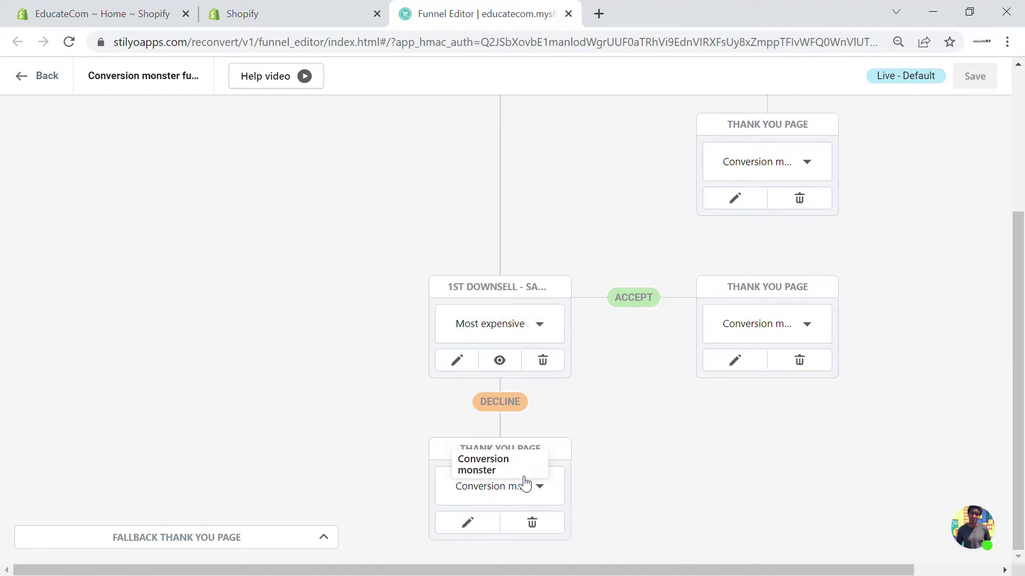
scroll(526, 480, up, 3)
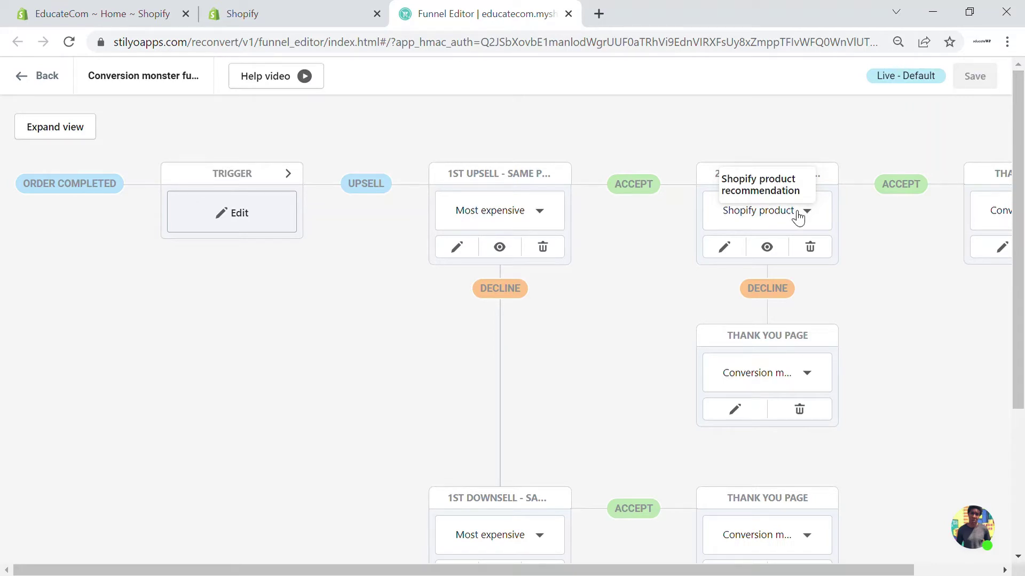
scroll(801, 295, down, 1)
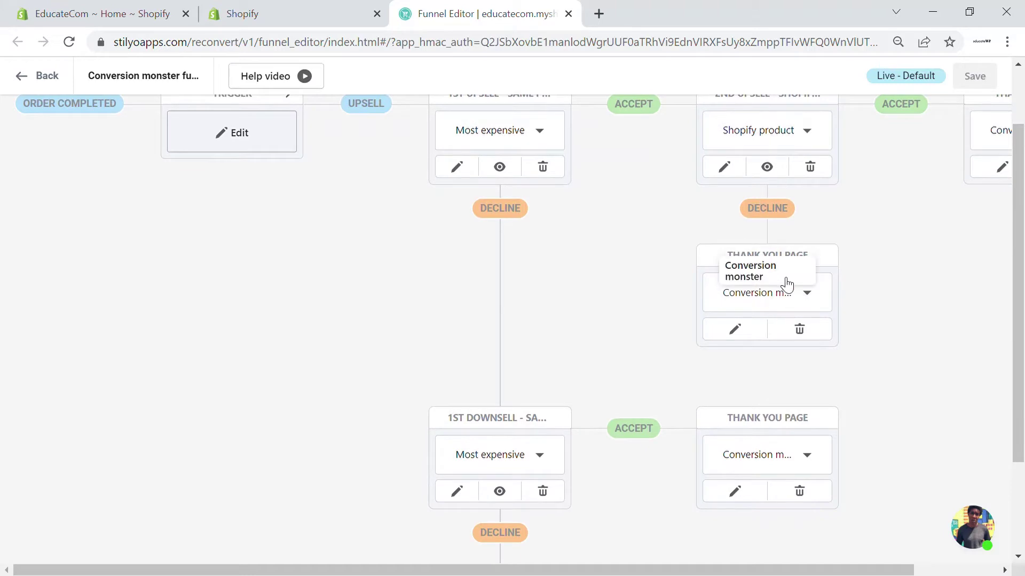
scroll(758, 308, up, 1)
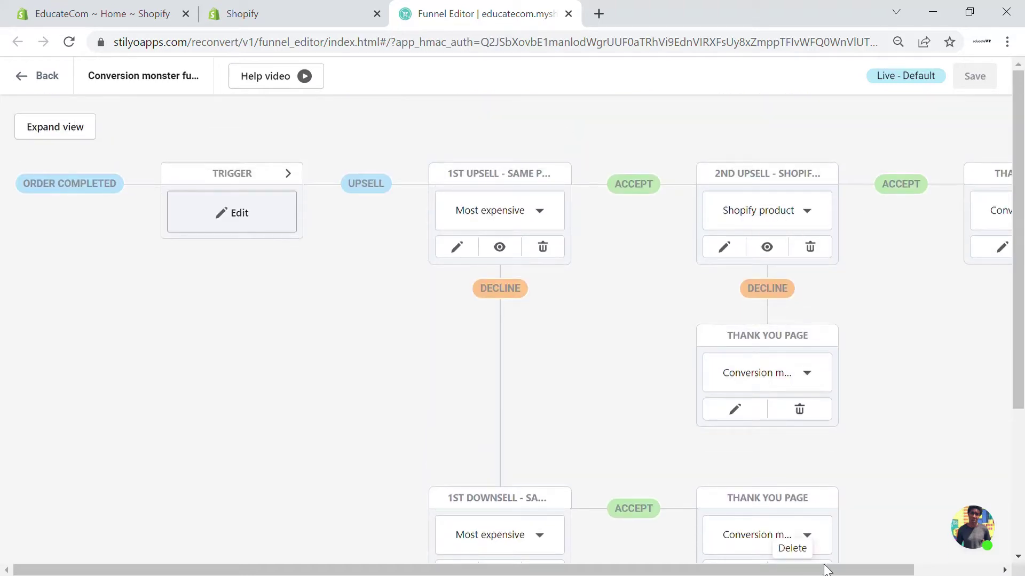
drag(826, 570, 911, 570)
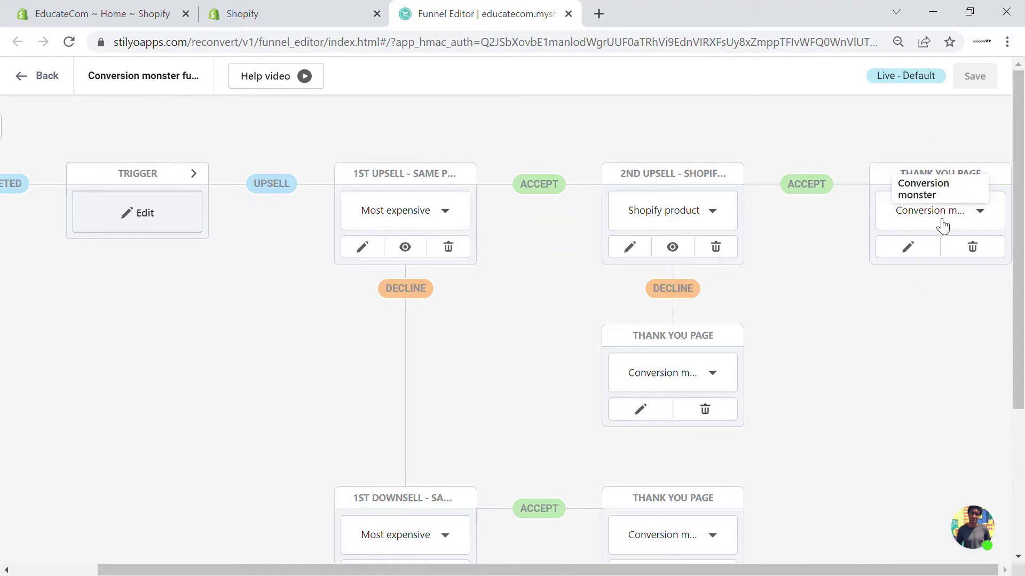
scroll(899, 260, down, 3)
scroll(896, 263, up, 2)
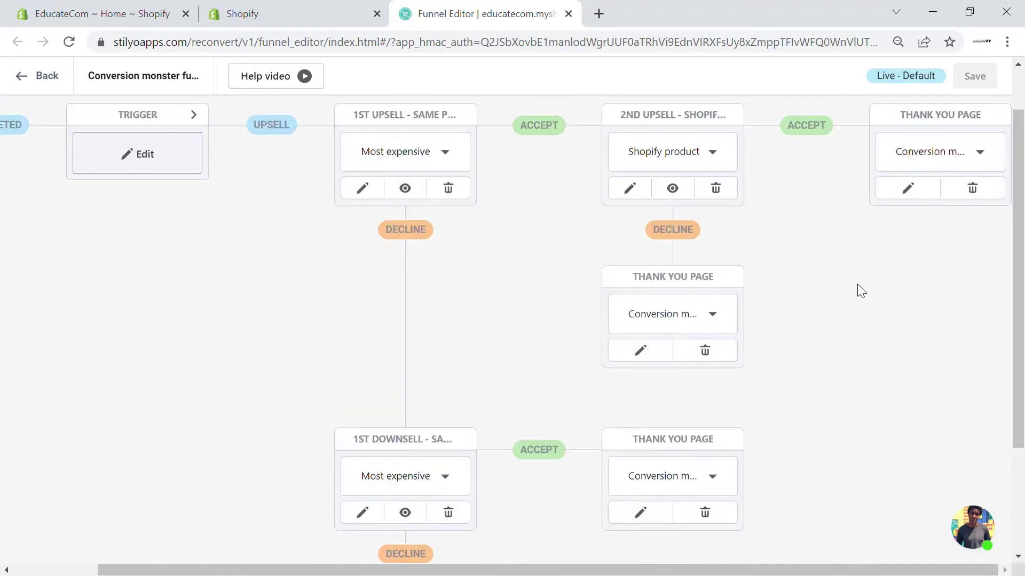
scroll(433, 320, down, 1)
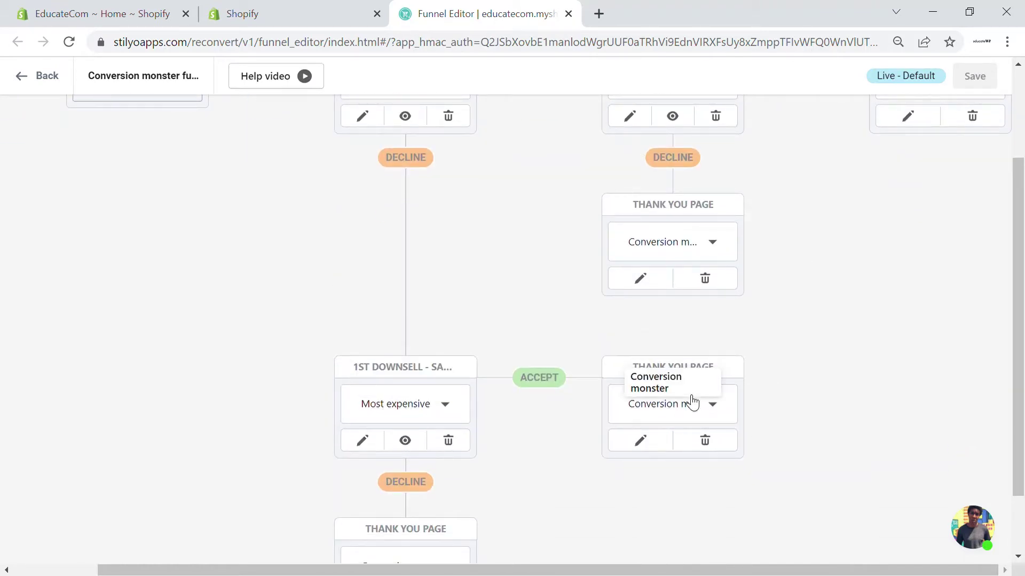
scroll(694, 403, up, 2)
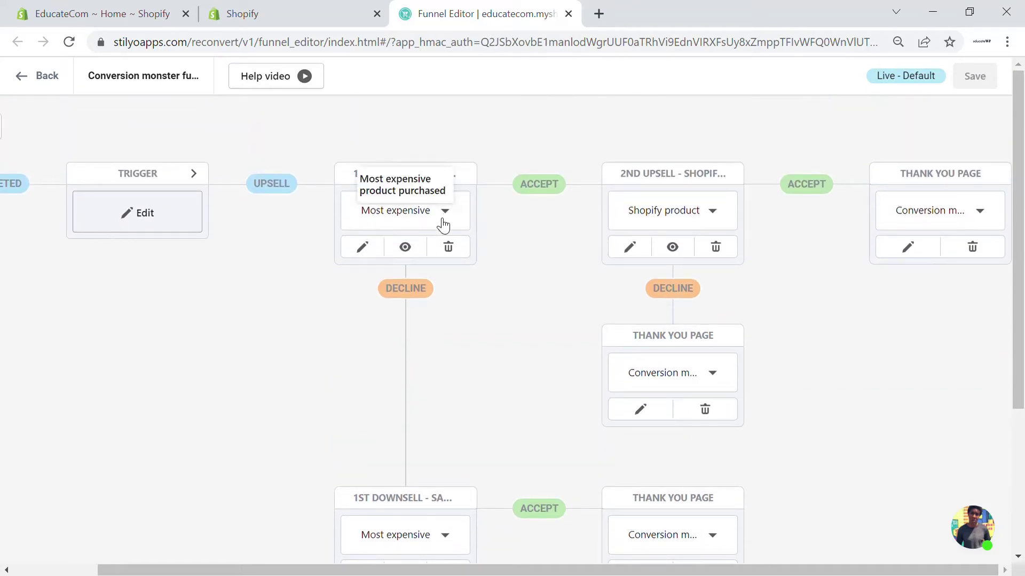
key(ctrl+minus)
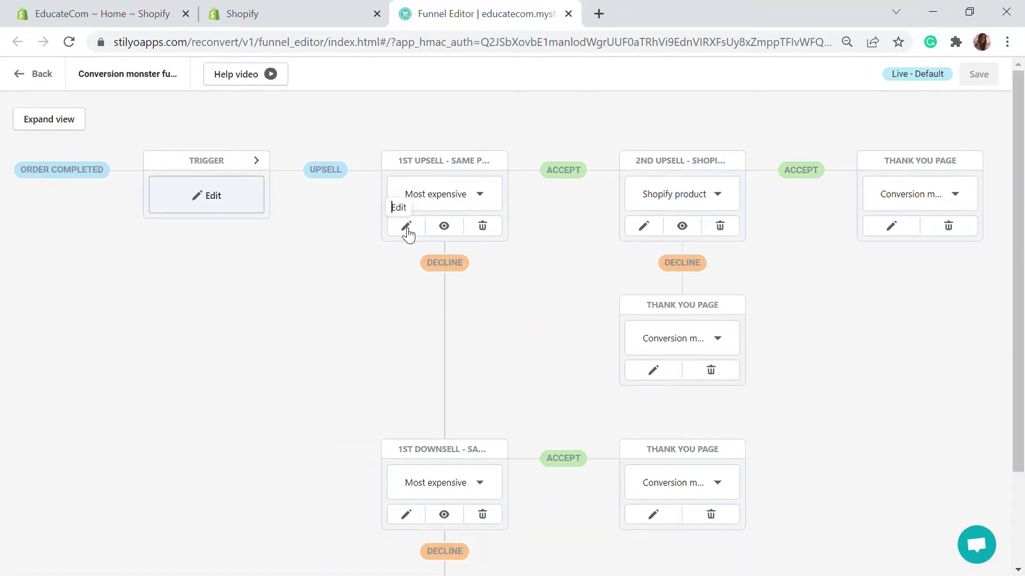
Open the 1st Upsell offer and keep its offer title displayed above the offer
click(406, 231)
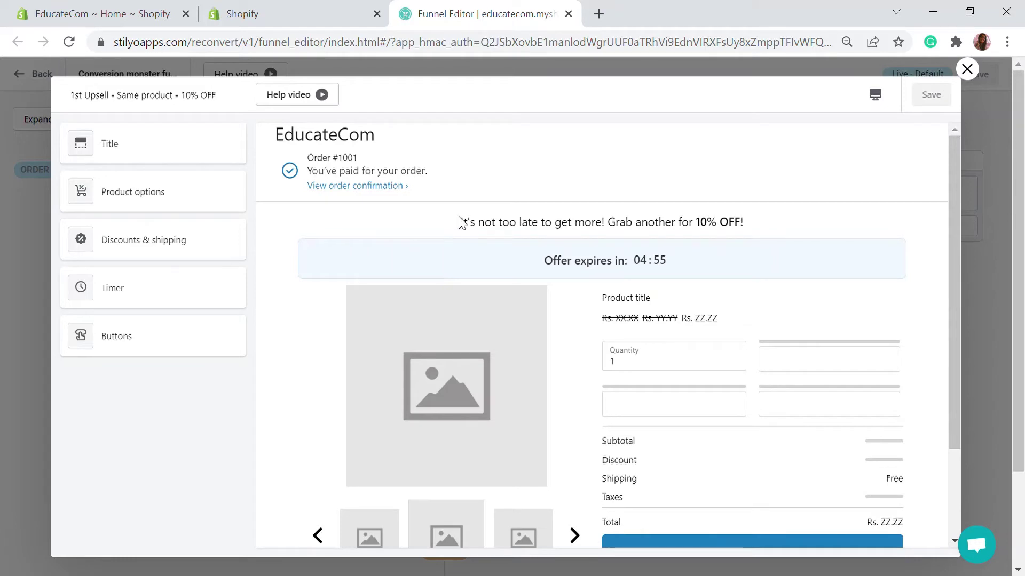
scroll(463, 299, down, 2)
scroll(563, 339, up, 2)
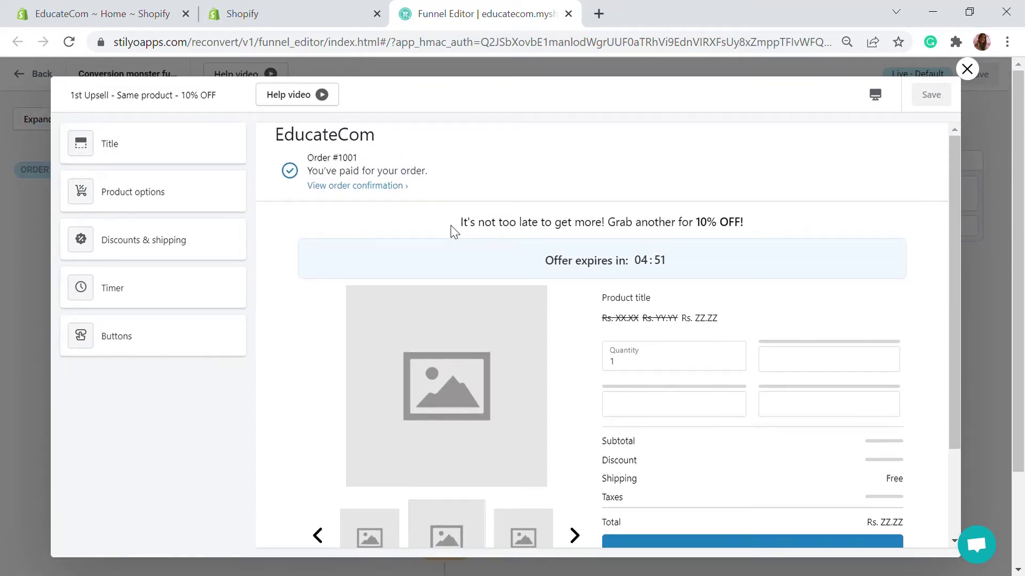
click(118, 151)
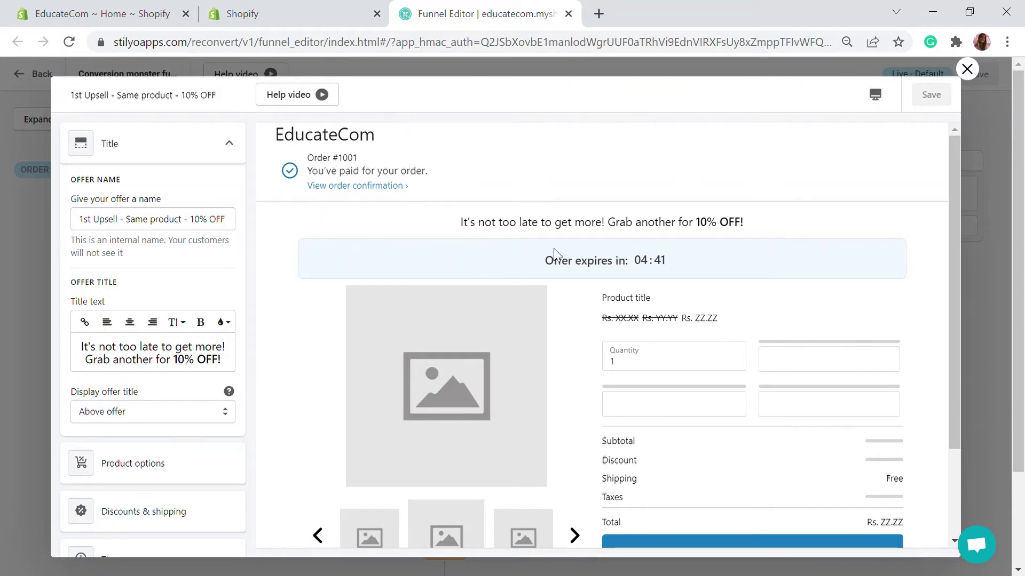
scroll(160, 366, down, 2)
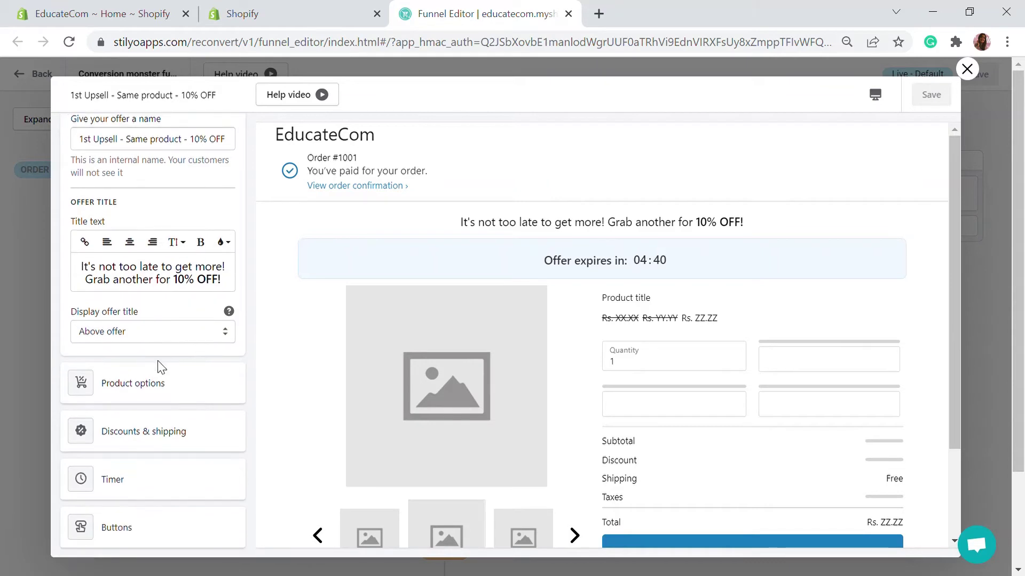
click(155, 332)
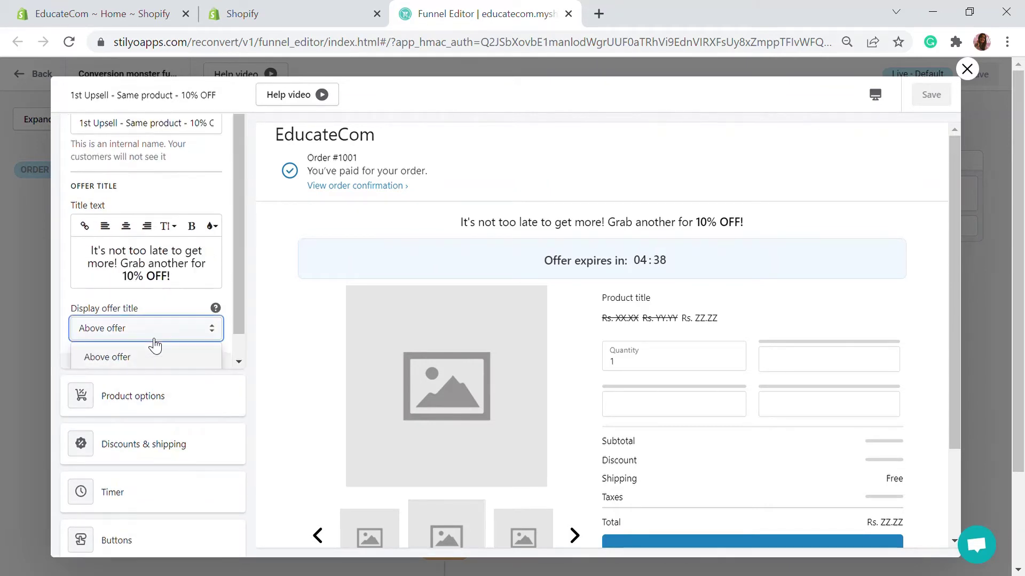
scroll(147, 359, down, 1)
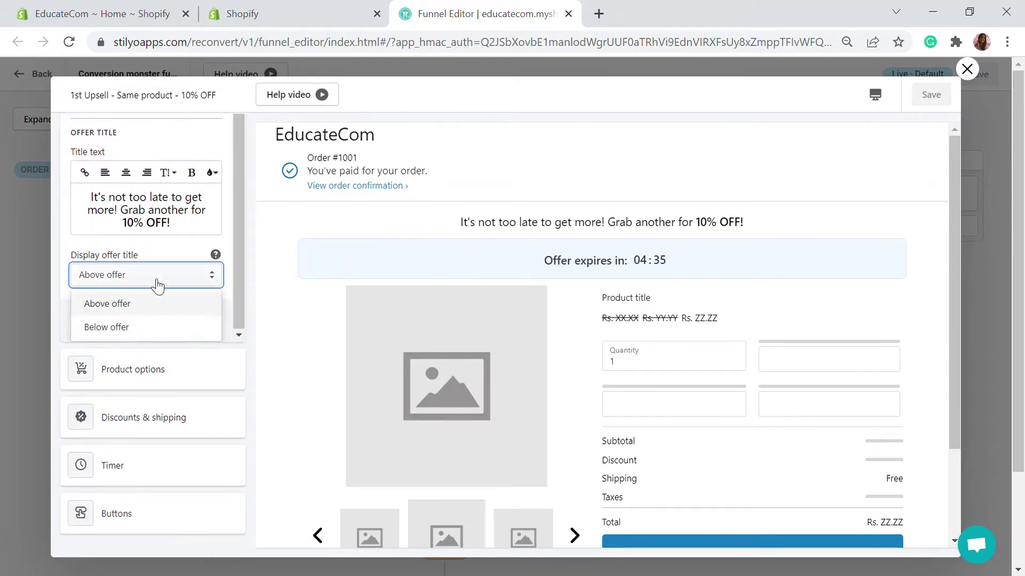
click(155, 284)
Expand the upsell's Product options settings
click(166, 363)
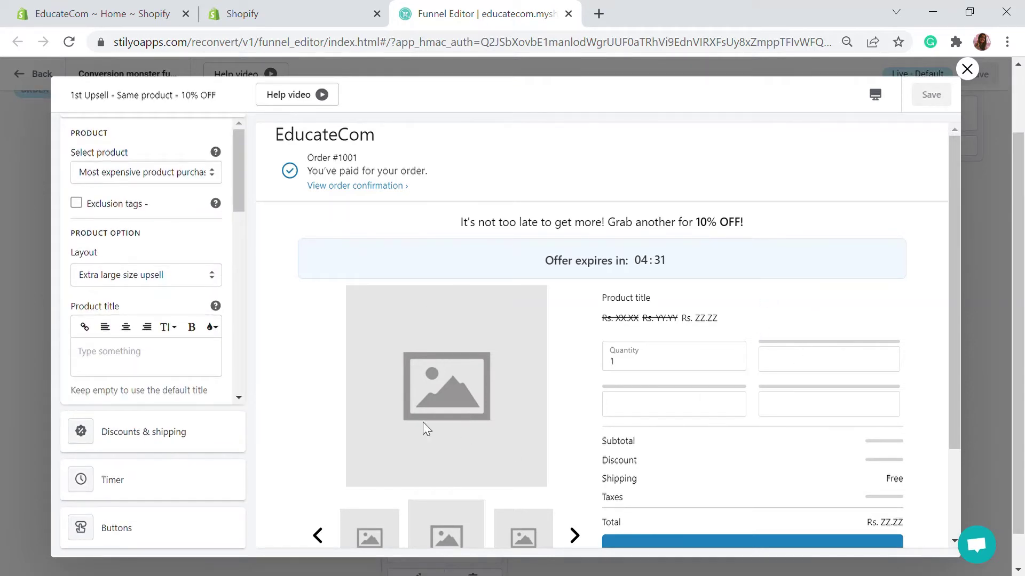
scroll(422, 422, down, 2)
scroll(133, 291, up, 3)
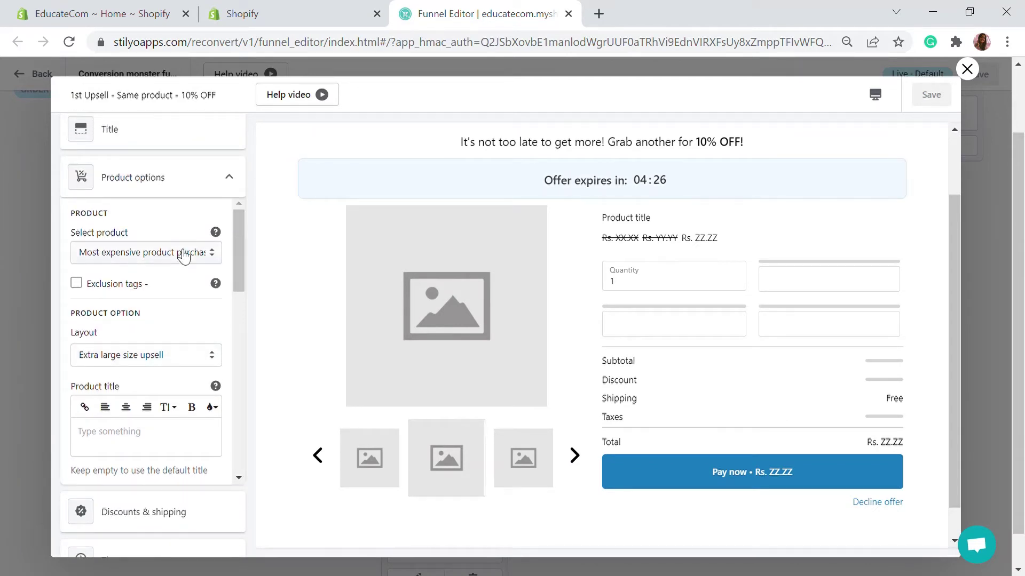
Offer Shopify product recommendations instead of the most expensive product
click(184, 253)
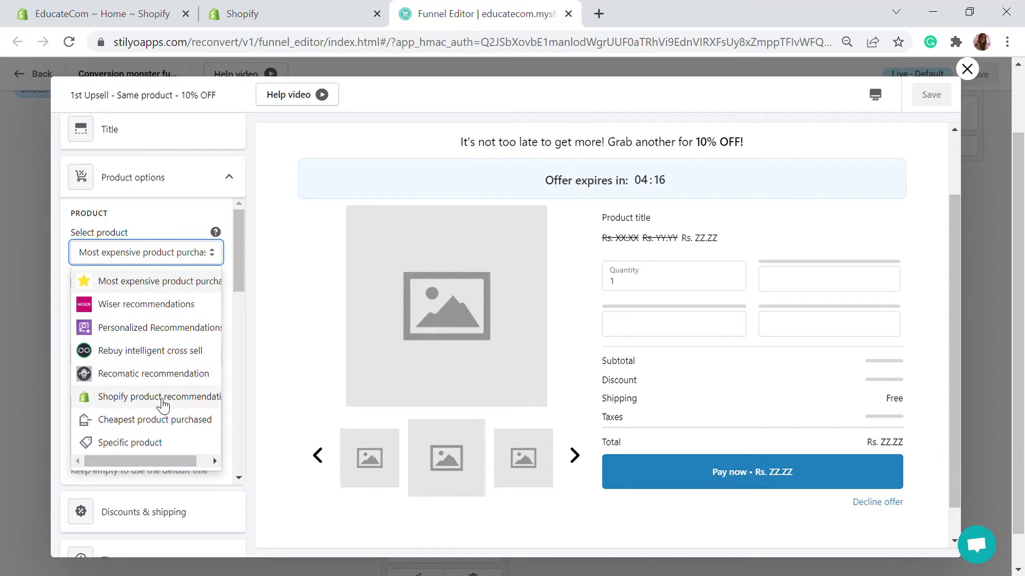
click(160, 398)
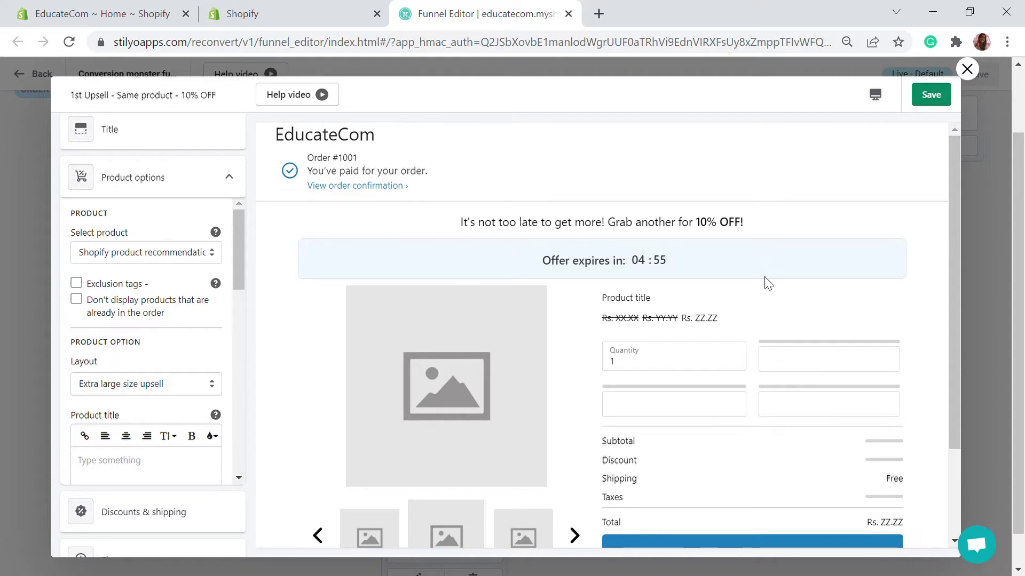
drag(609, 326, 640, 327)
click(648, 327)
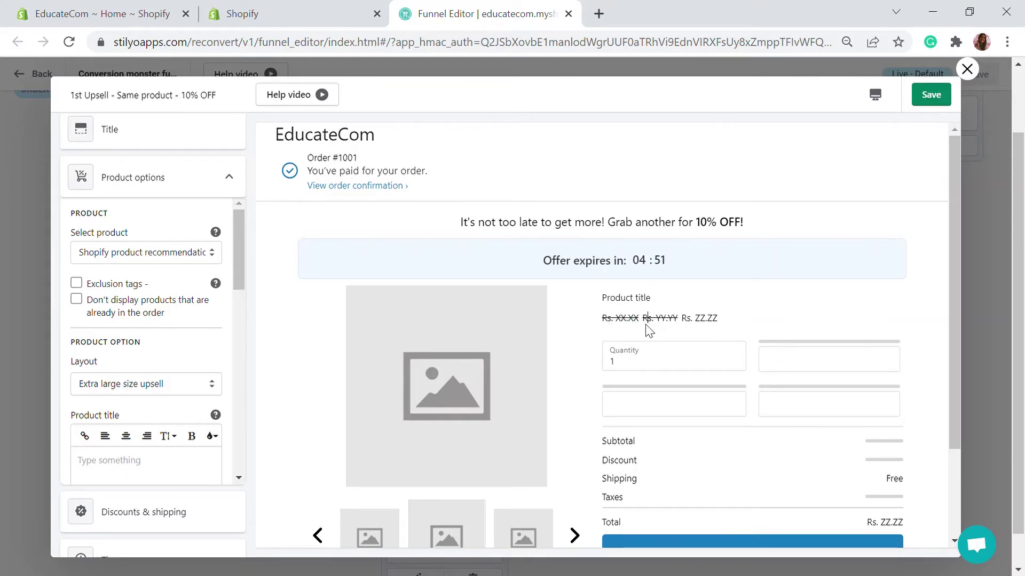
click(683, 319)
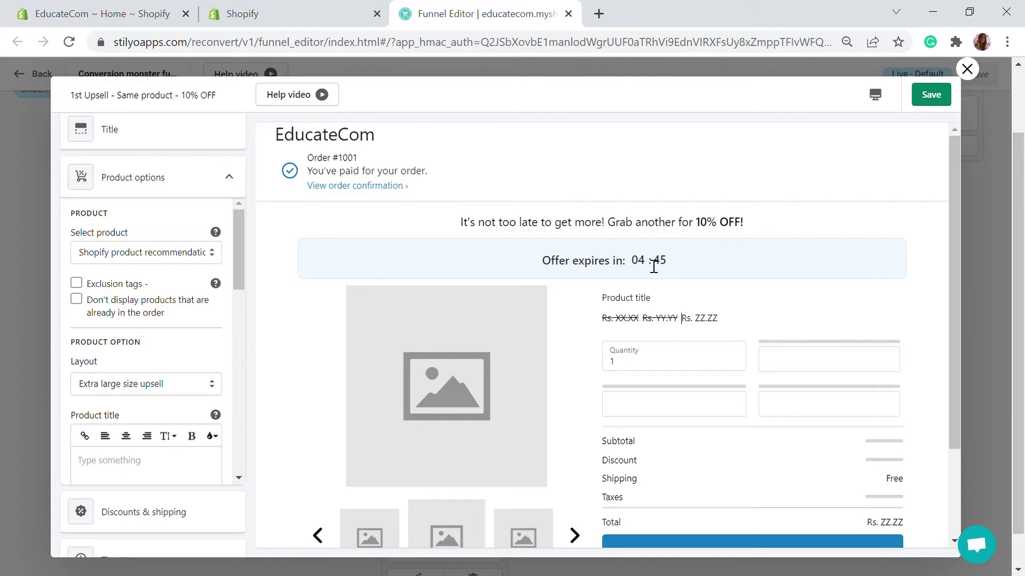
Try the Large size upsell layout, then revert to Extra large size upsell
scroll(112, 344, down, 3)
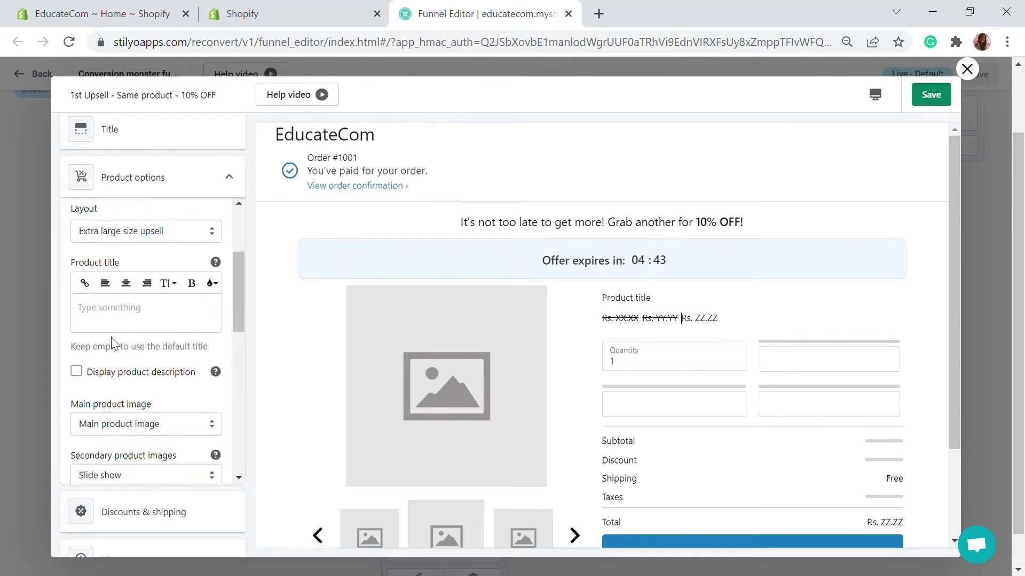
scroll(112, 337, up, 2)
click(138, 311)
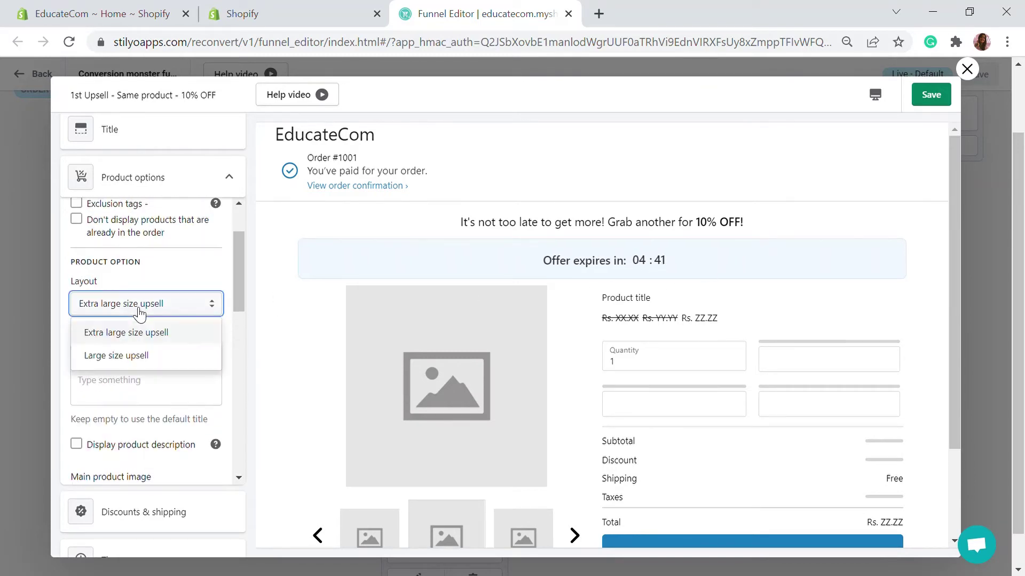
click(141, 356)
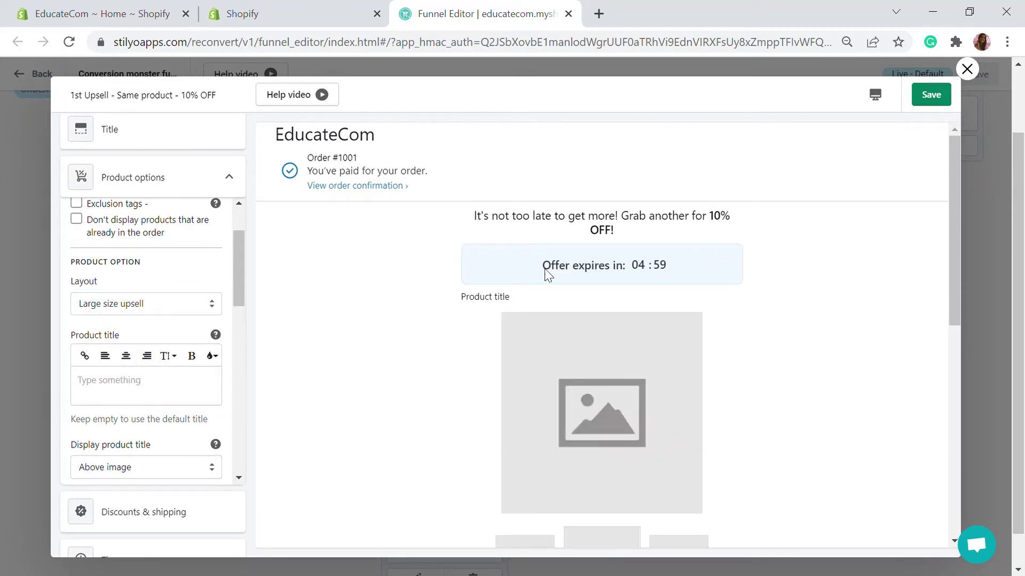
scroll(547, 275, down, 6)
scroll(595, 305, up, 5)
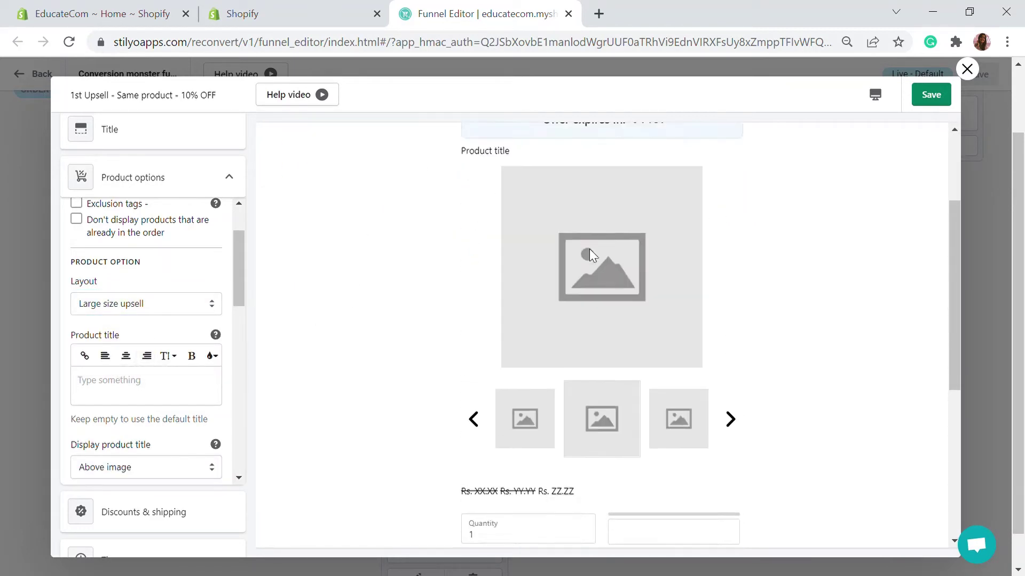
click(146, 312)
click(133, 331)
Review the Extra large layout preview and collapse Product options
scroll(146, 333, down, 2)
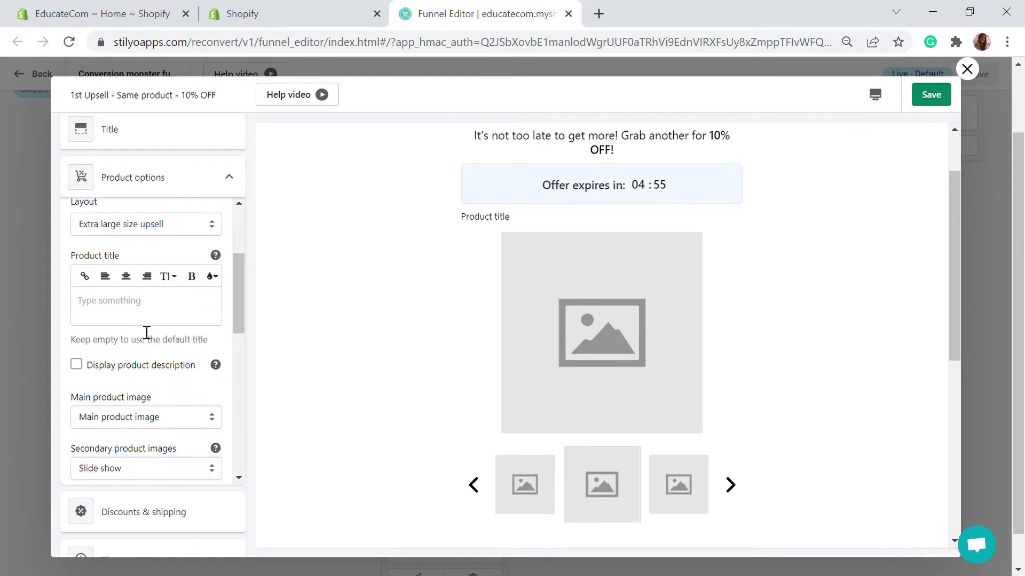
scroll(146, 332, down, 3)
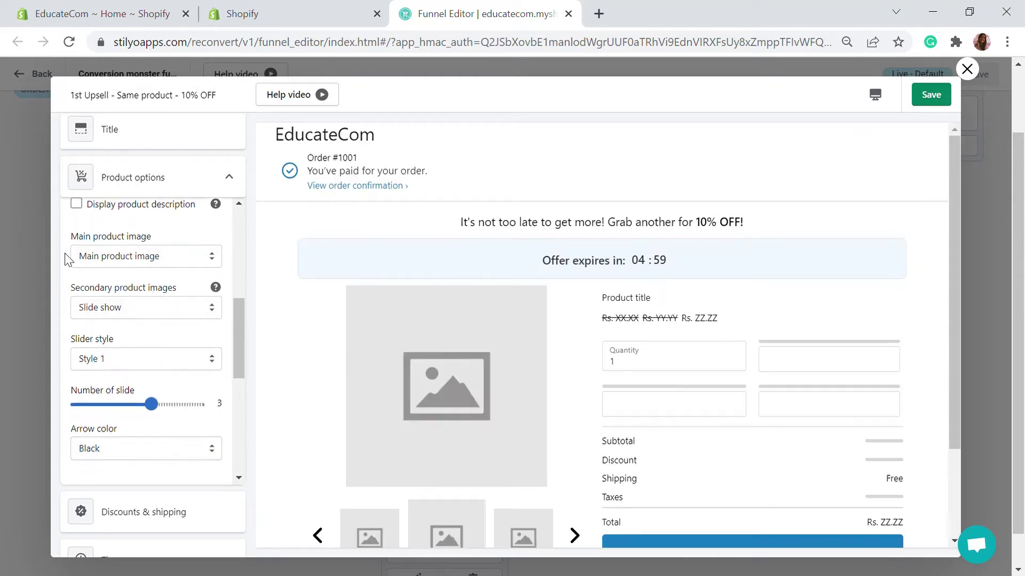
scroll(160, 315, down, 3)
scroll(143, 305, down, 3)
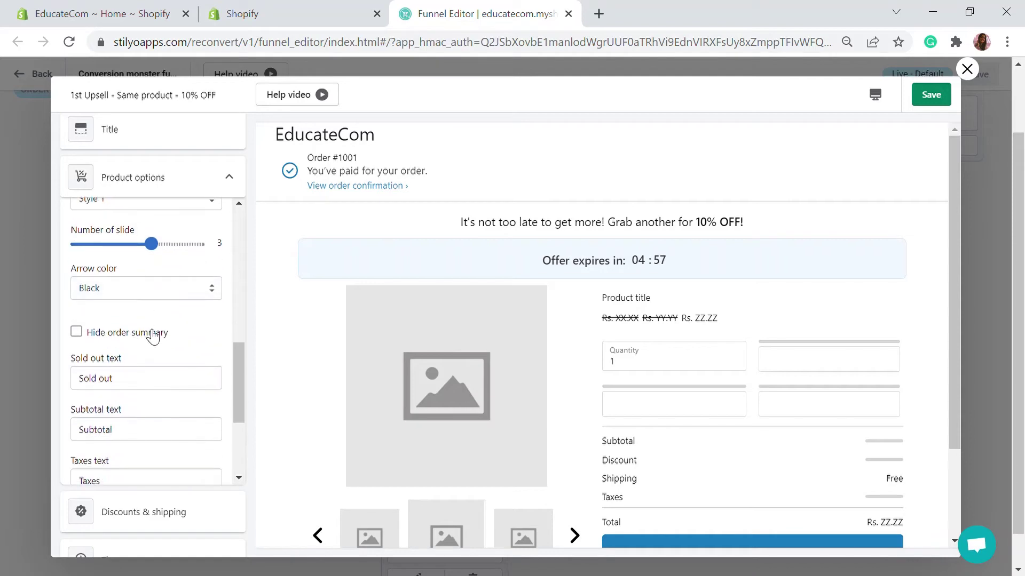
scroll(149, 311, up, 3)
scroll(490, 544, down, 3)
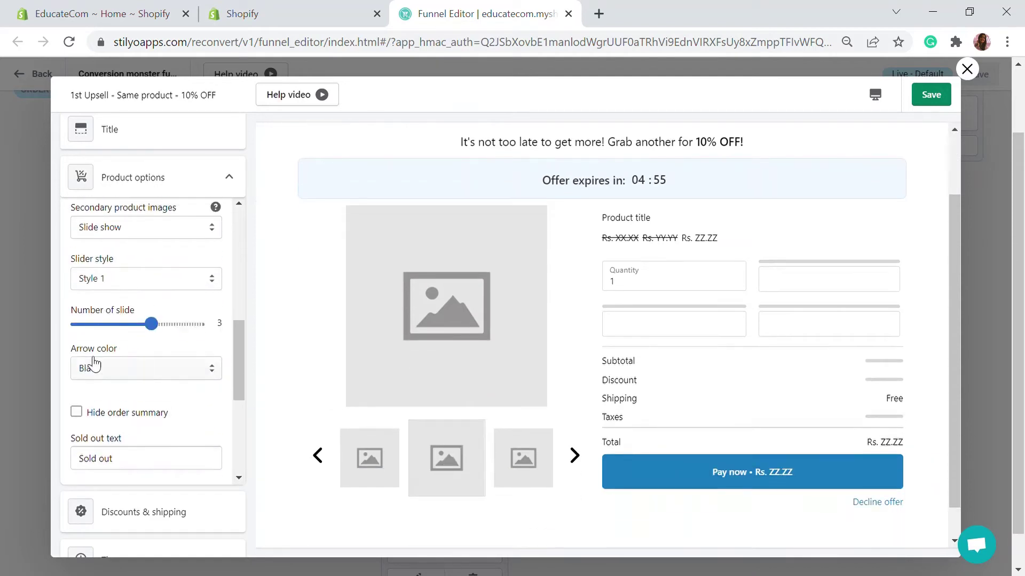
scroll(156, 257, up, 2)
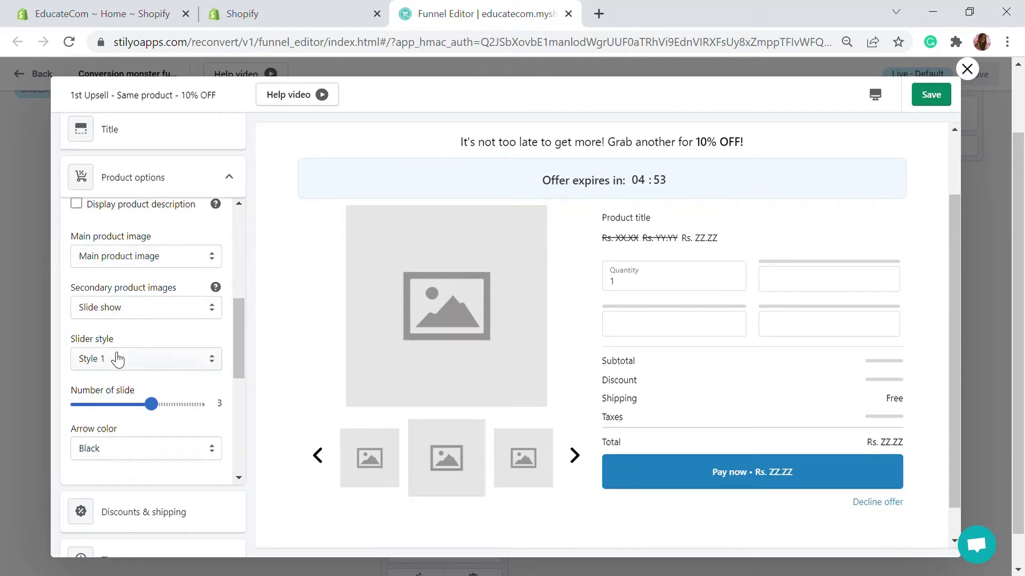
scroll(133, 401, down, 8)
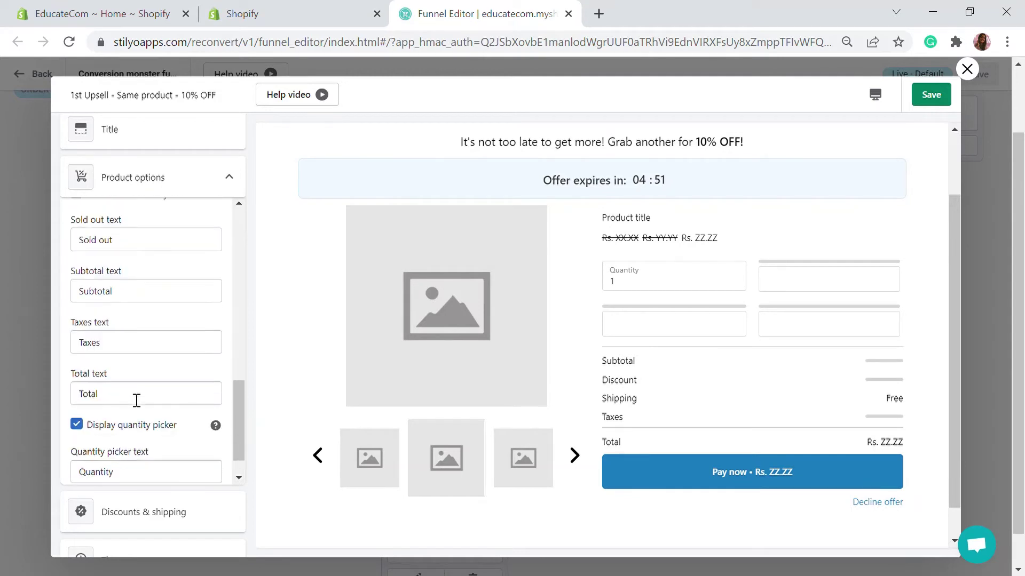
scroll(137, 400, up, 4)
click(178, 177)
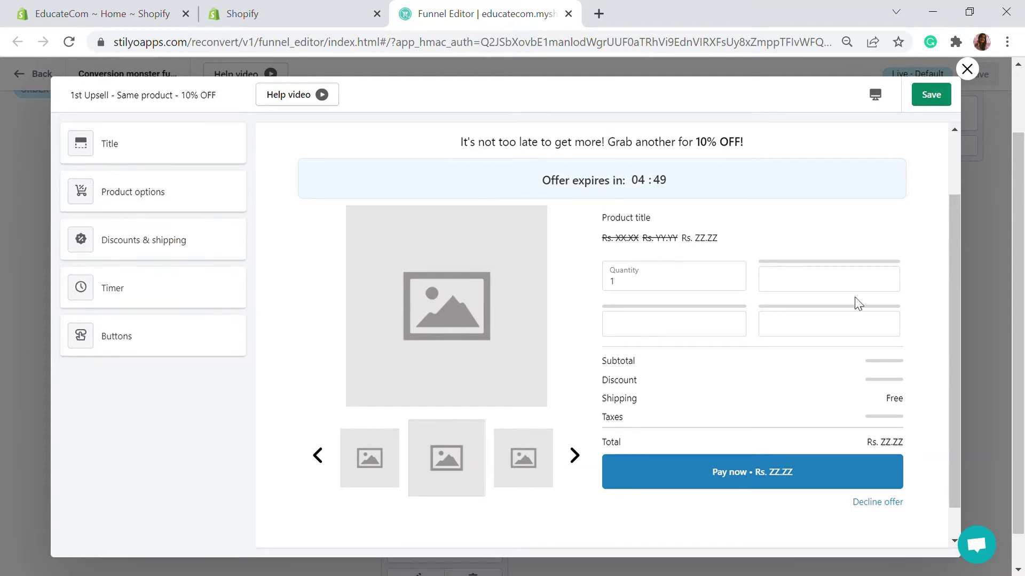
In Discounts & shipping, raise the discount value to 15.00%
click(173, 256)
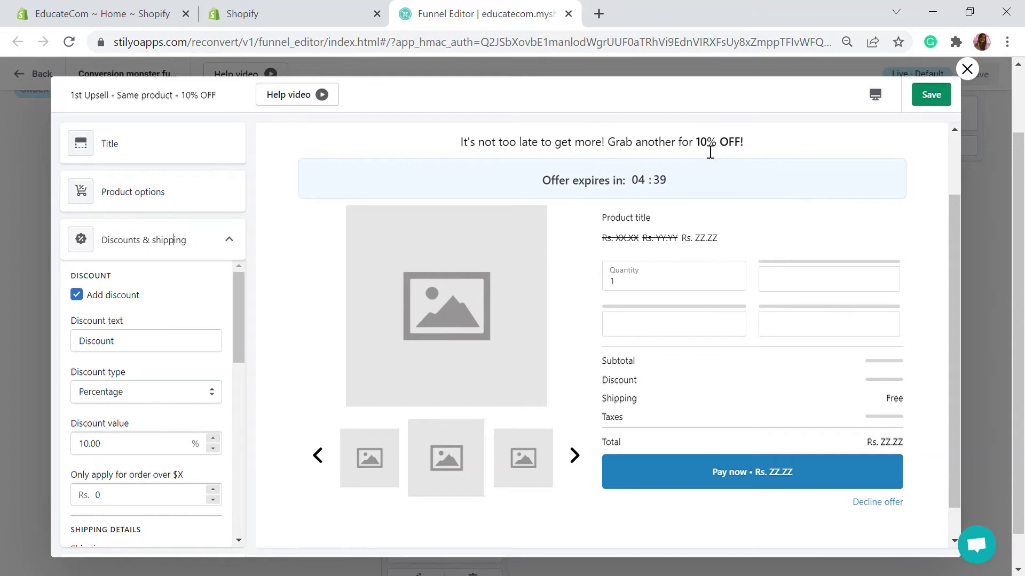
click(215, 440)
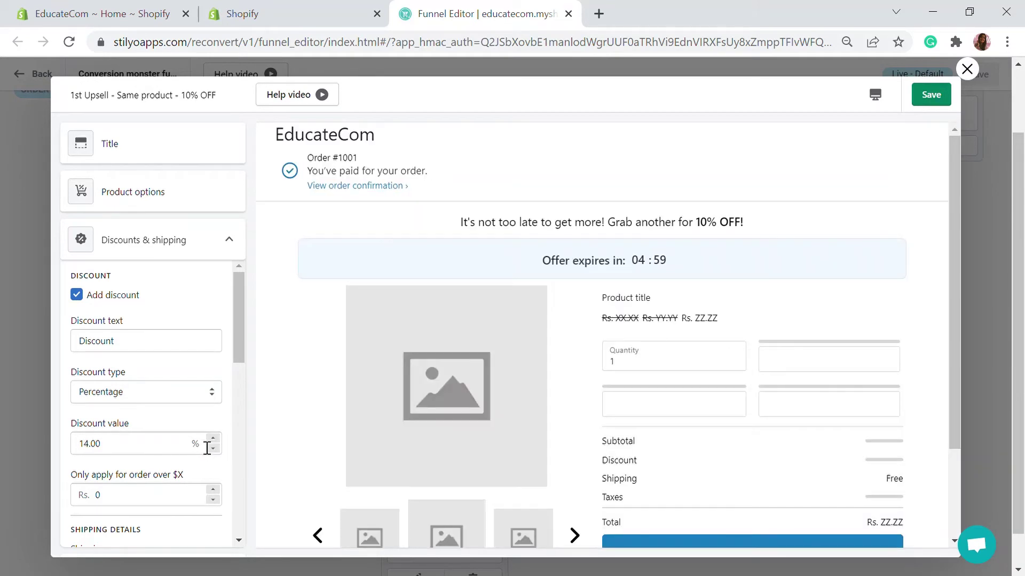
click(215, 439)
Turn off Display product price on the upsell offer
scroll(194, 359, down, 2)
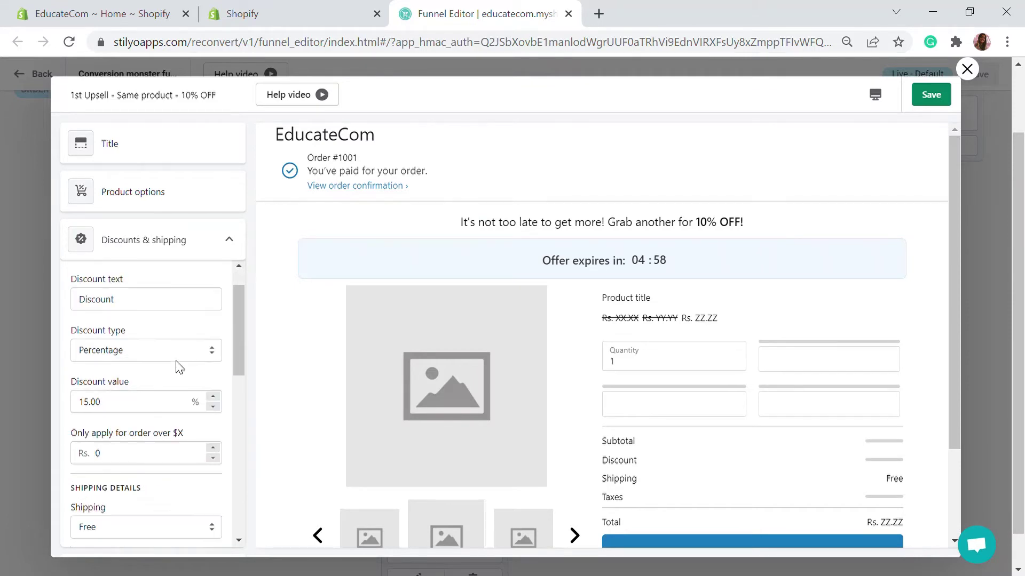
scroll(570, 327, down, 2)
scroll(139, 400, down, 3)
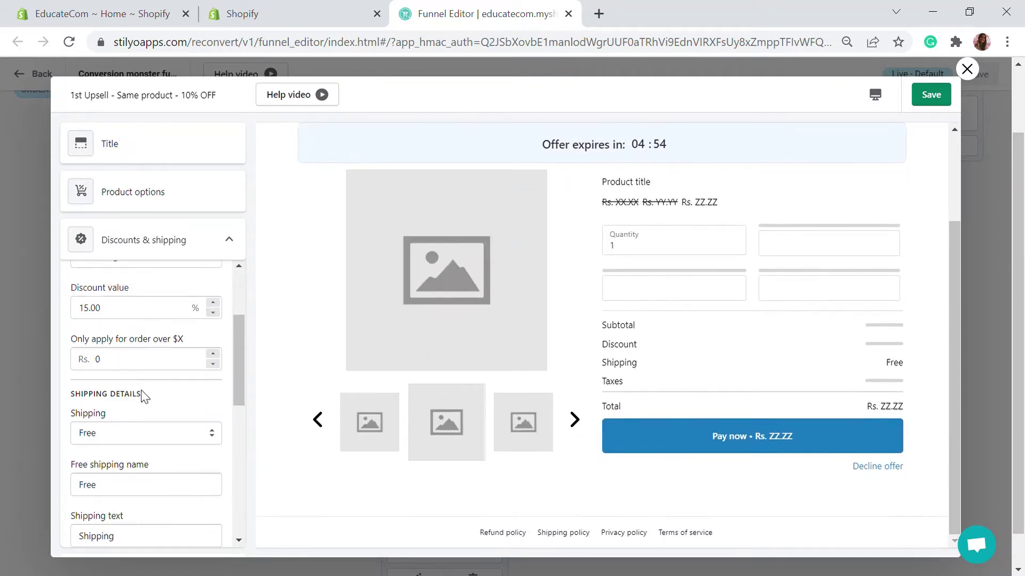
scroll(107, 334, up, 2)
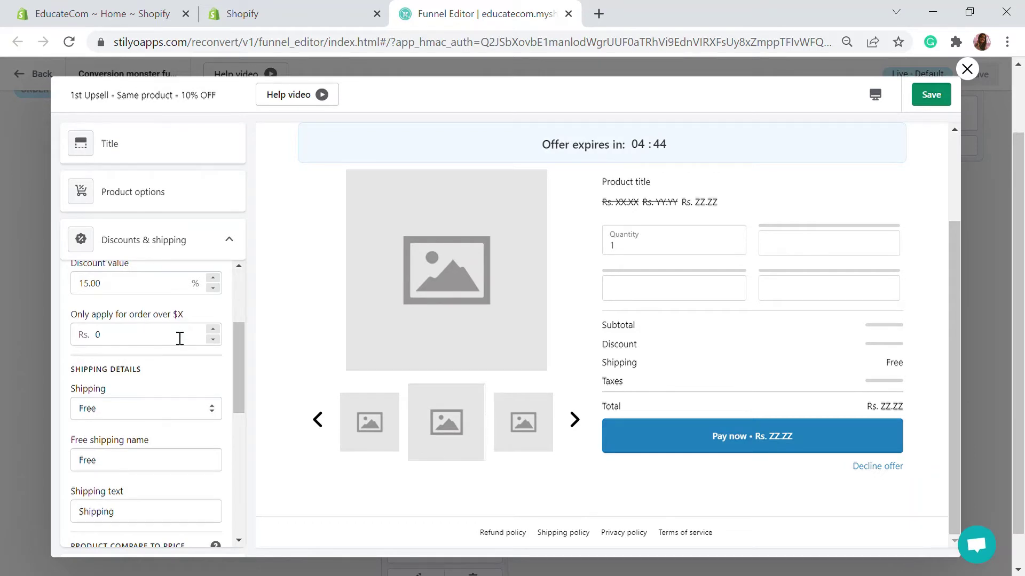
scroll(167, 347, down, 2)
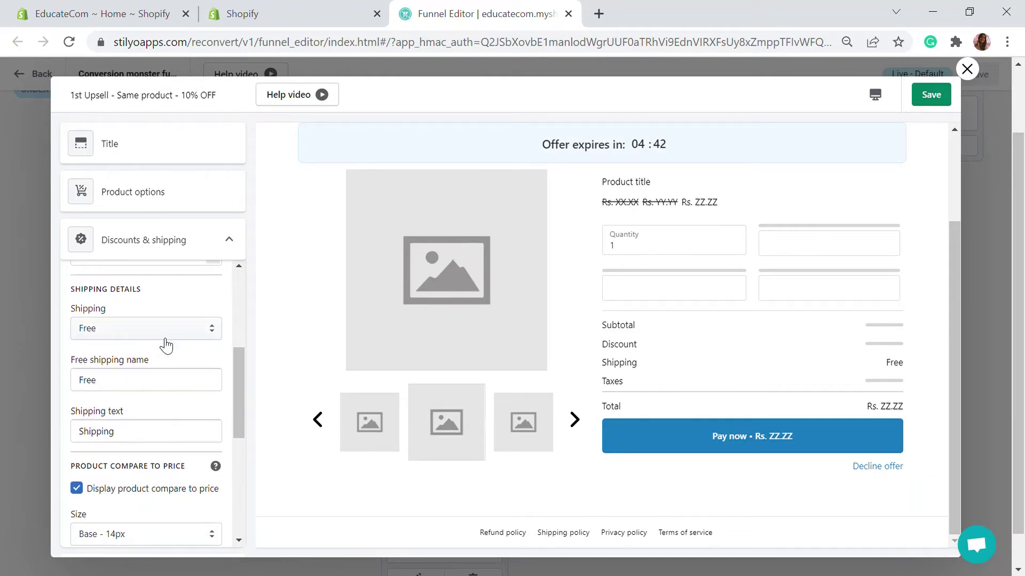
scroll(161, 358, down, 3)
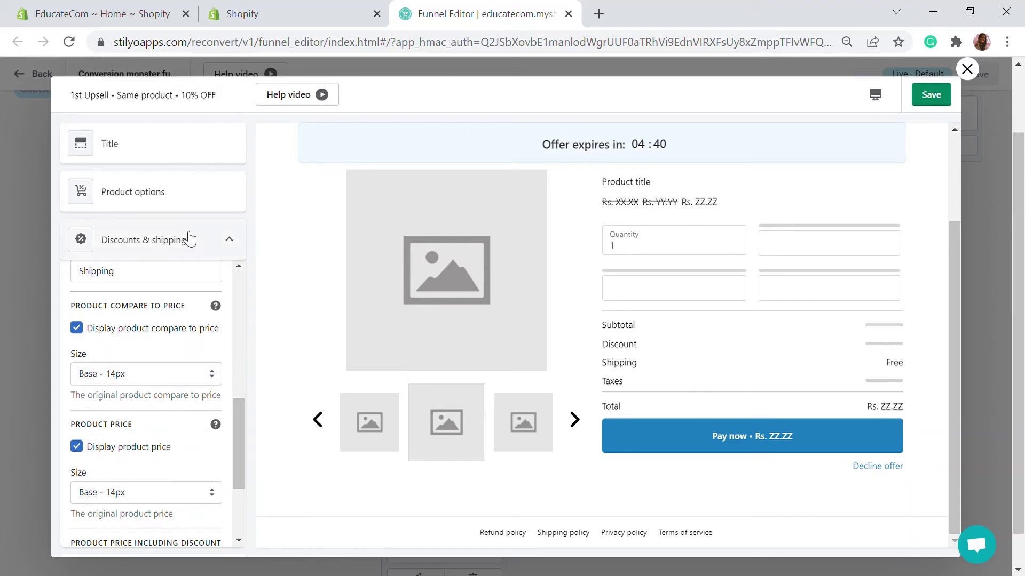
scroll(163, 368, down, 2)
scroll(162, 374, down, 3)
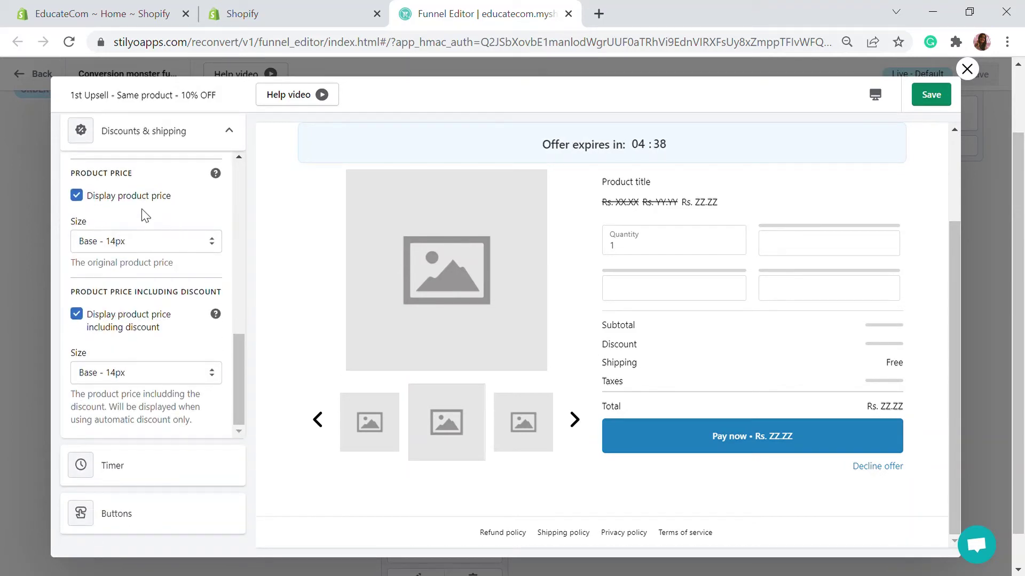
scroll(215, 252, up, 2)
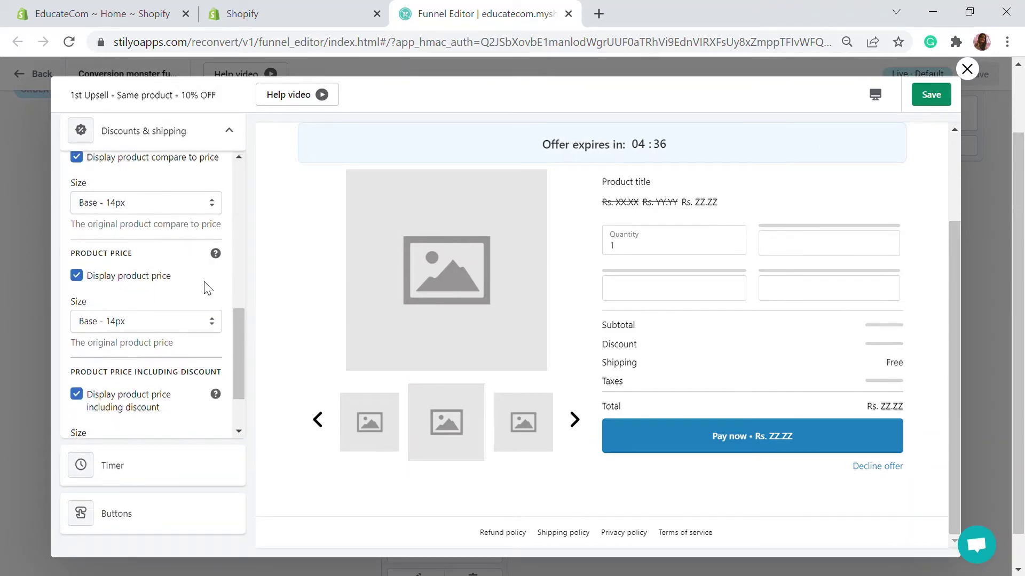
click(171, 276)
scroll(155, 422, down, 2)
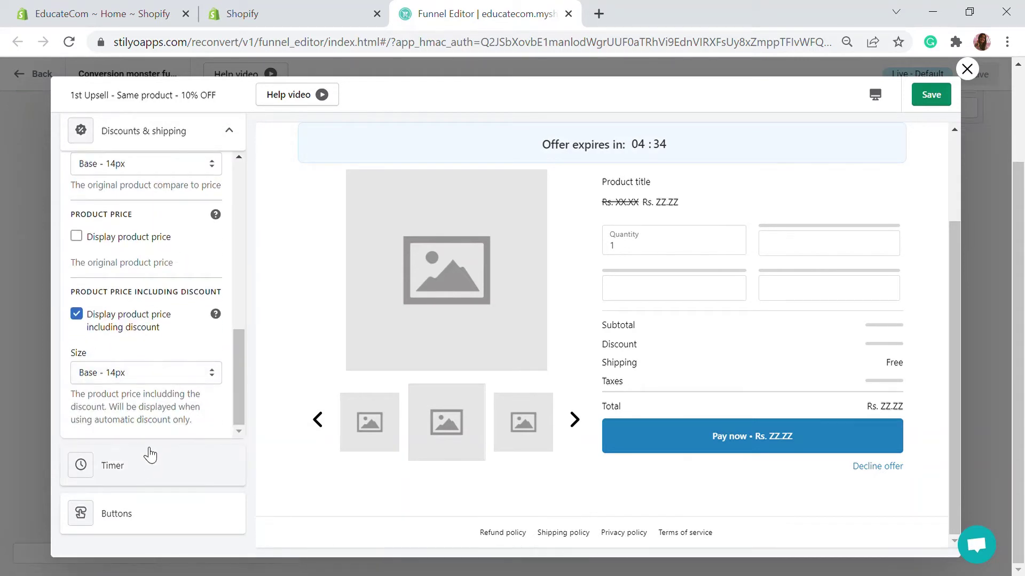
Under Timer, preview the expired offer, return to the live offer, then expand Buttons
click(149, 466)
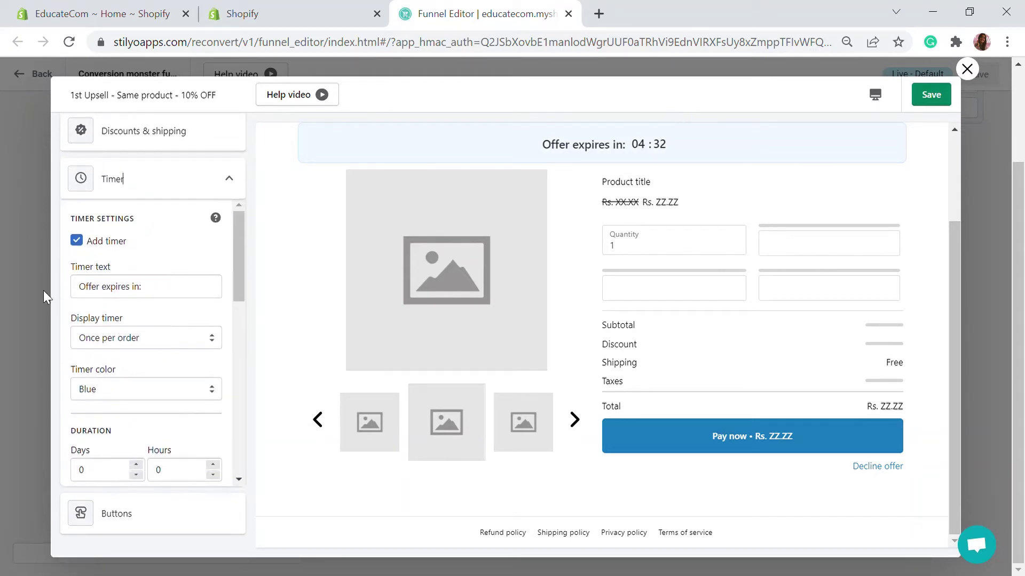
scroll(128, 336, down, 2)
scroll(128, 336, down, 10)
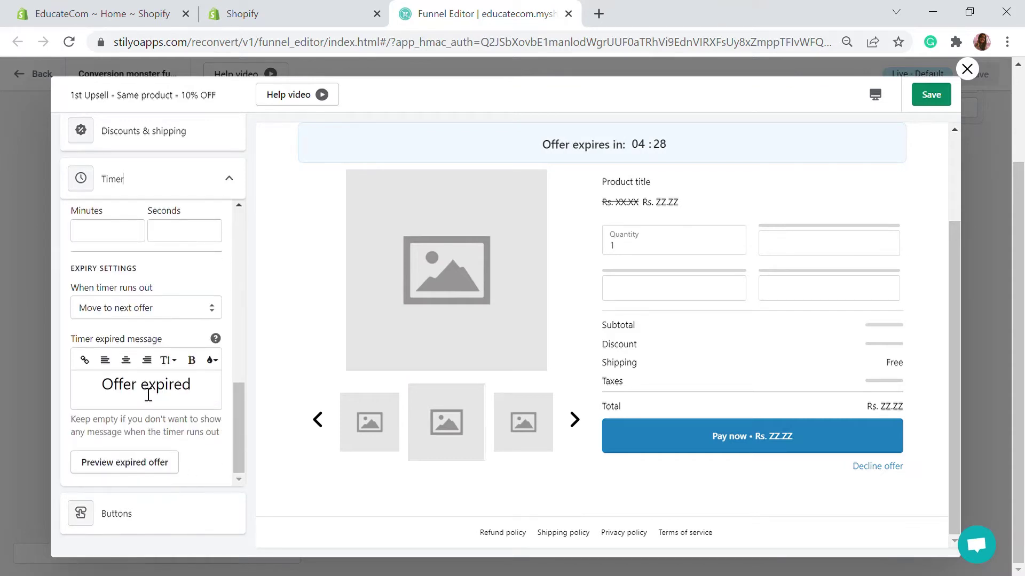
click(134, 472)
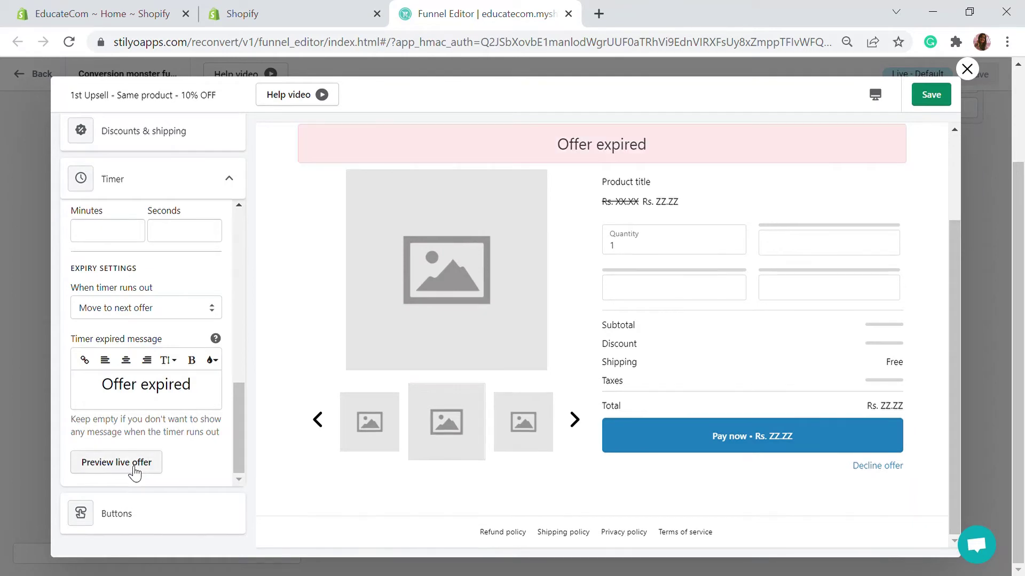
scroll(613, 231, up, 2)
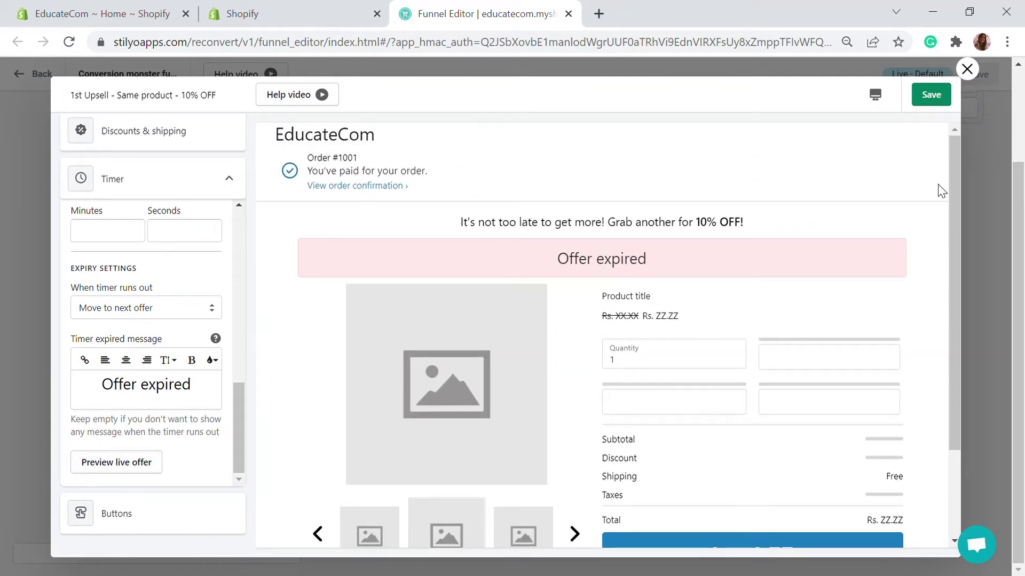
click(146, 473)
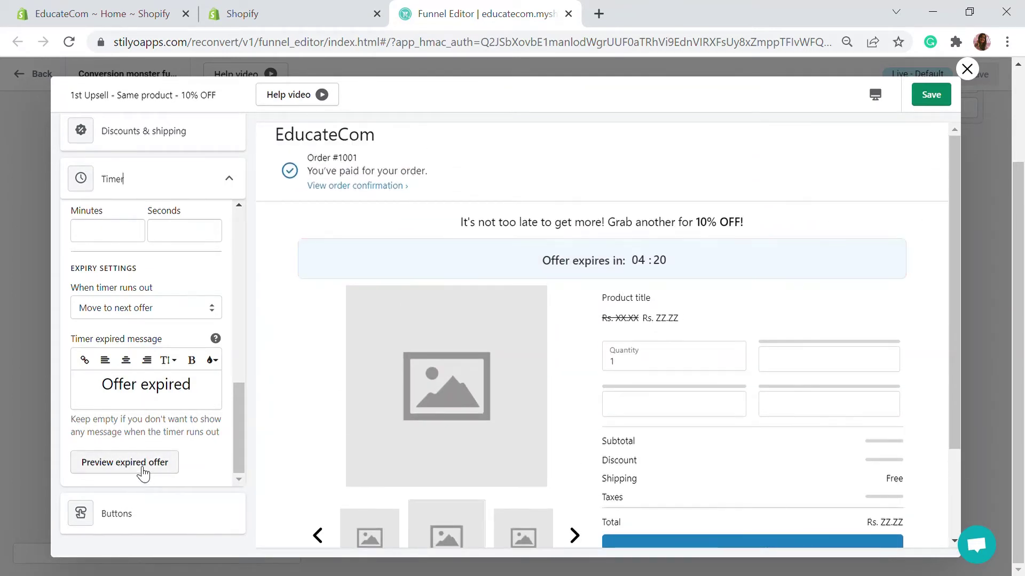
click(101, 511)
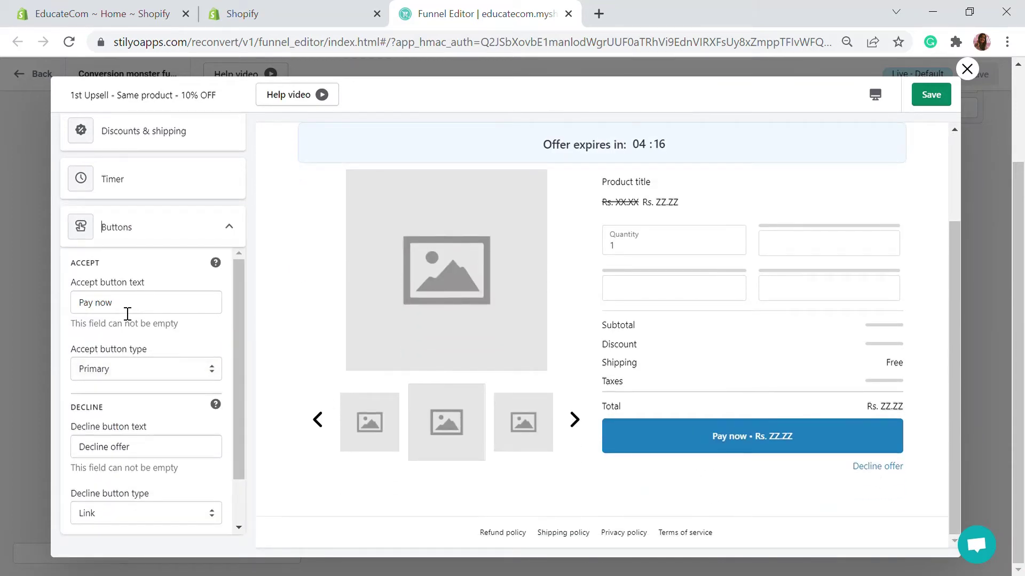
Save the first upsell offer until 'Offer saved successfully' appears, then close its editor
click(148, 309)
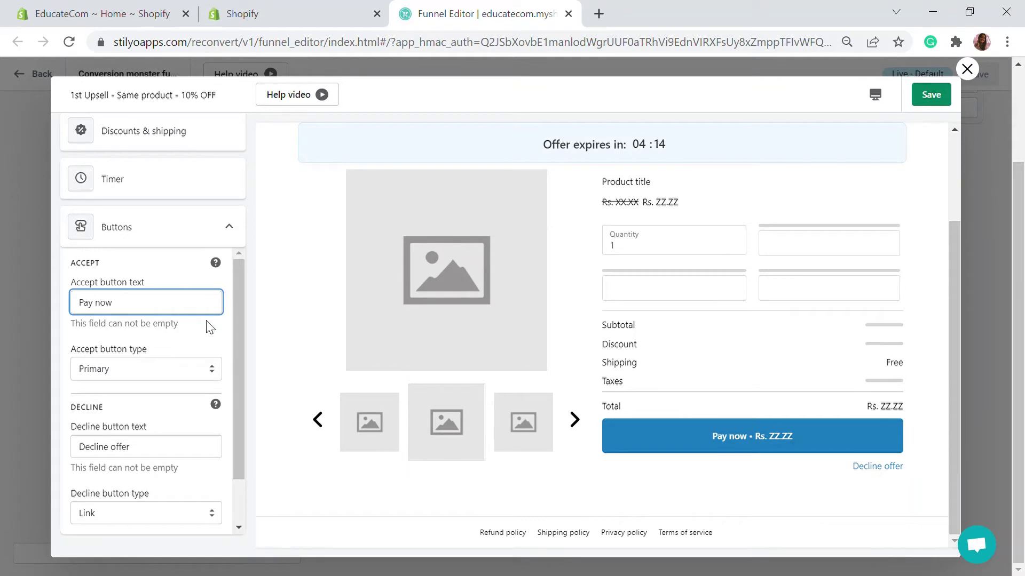
scroll(140, 320, down, 1)
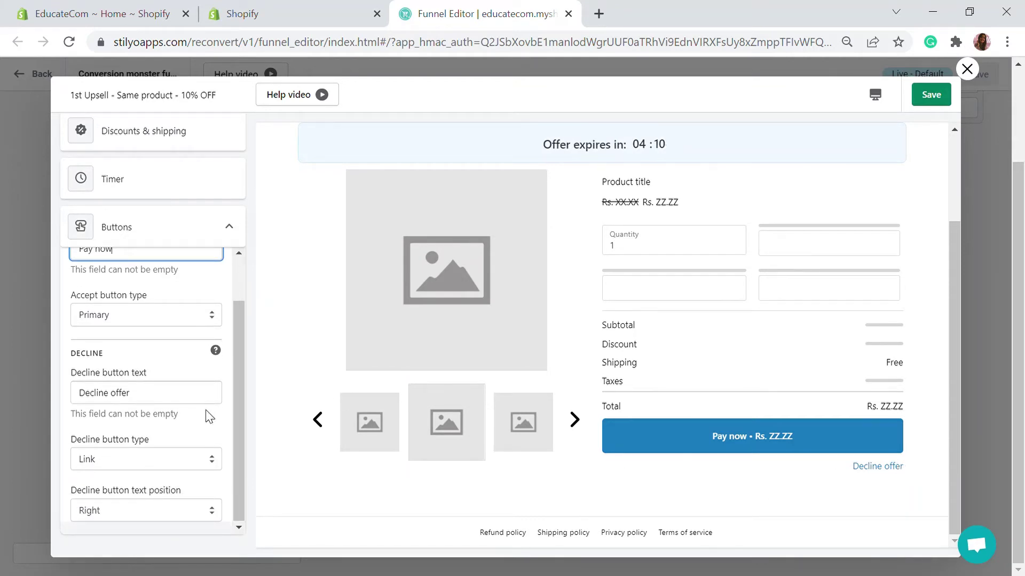
scroll(320, 336, up, 3)
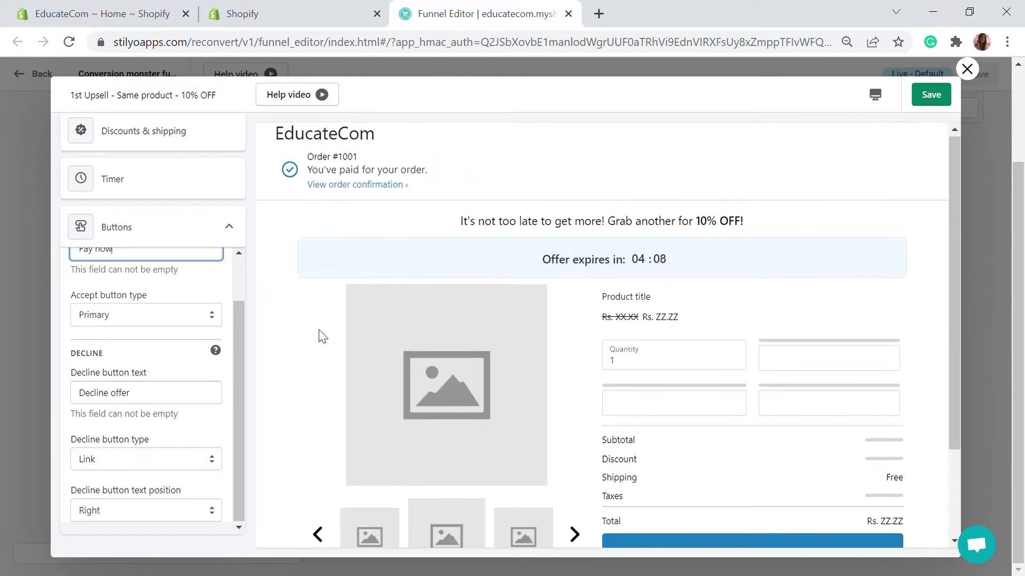
click(934, 103)
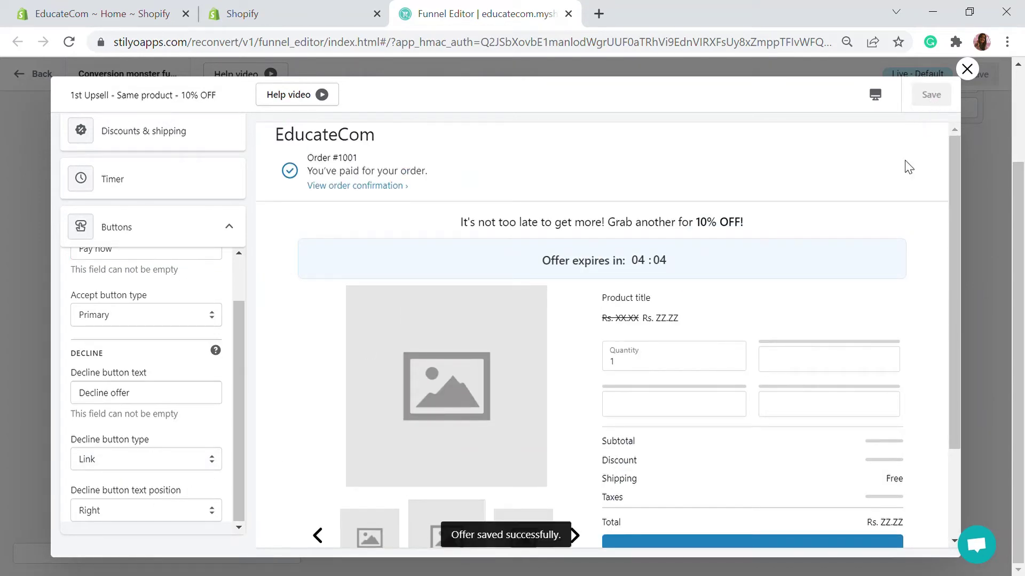
scroll(951, 307, down, 2)
scroll(951, 312, up, 2)
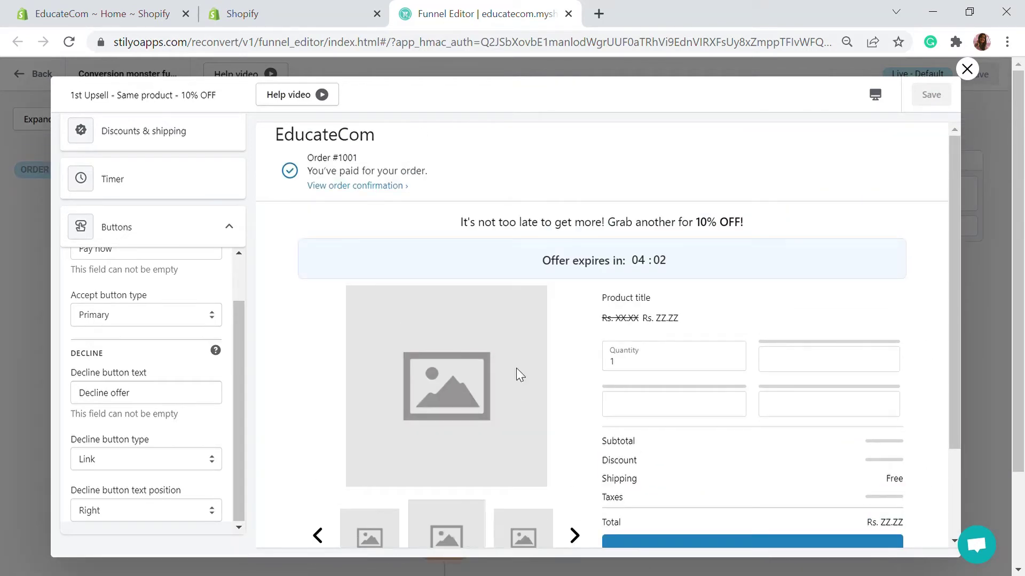
click(1000, 206)
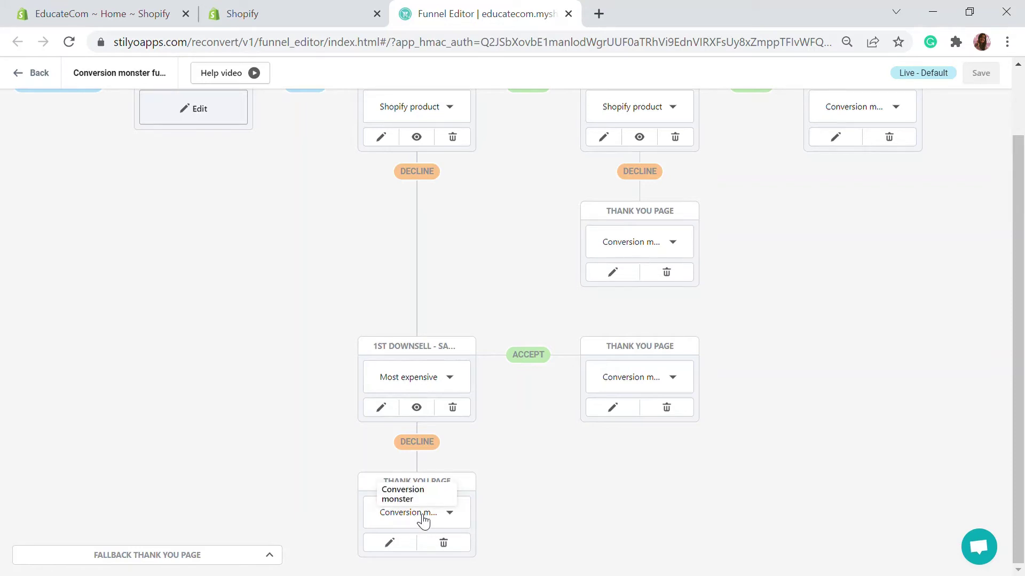
Edit the Thank You Page card to open the Conversion monster template editor
click(398, 545)
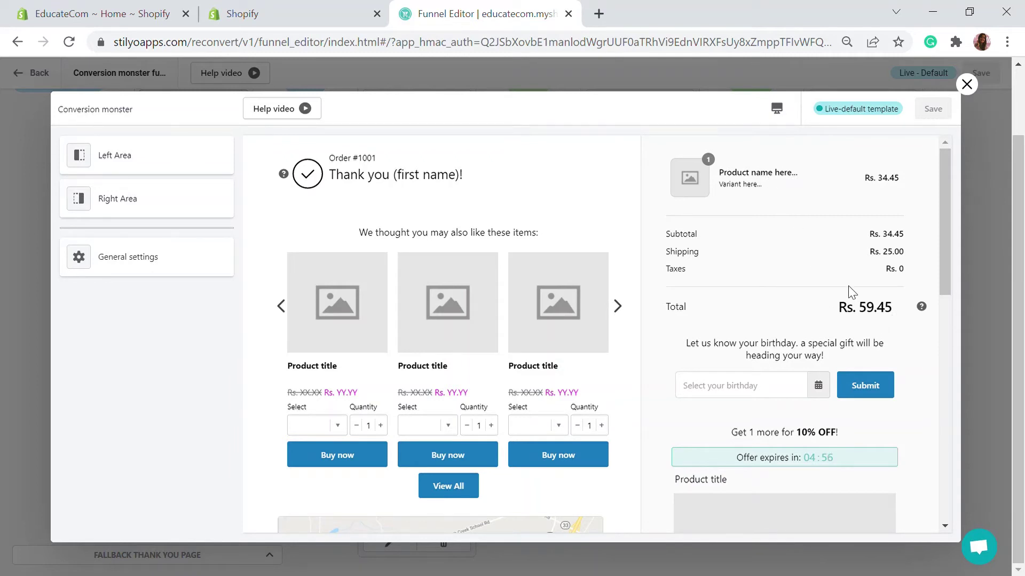
Scroll through the thank-you preview, then open the Left Area's Add section list
scroll(881, 315, down, 1)
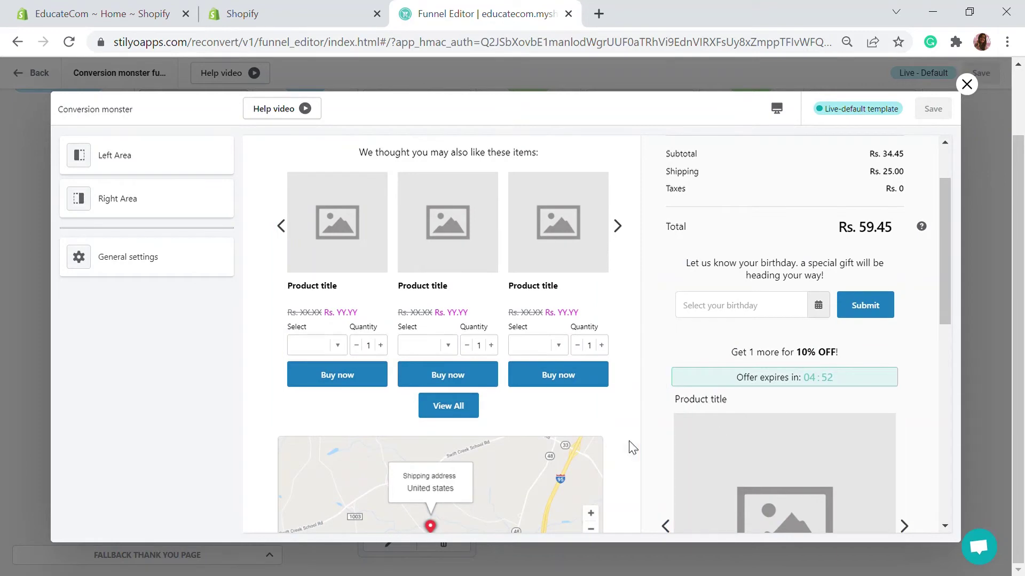
scroll(582, 435, up, 1)
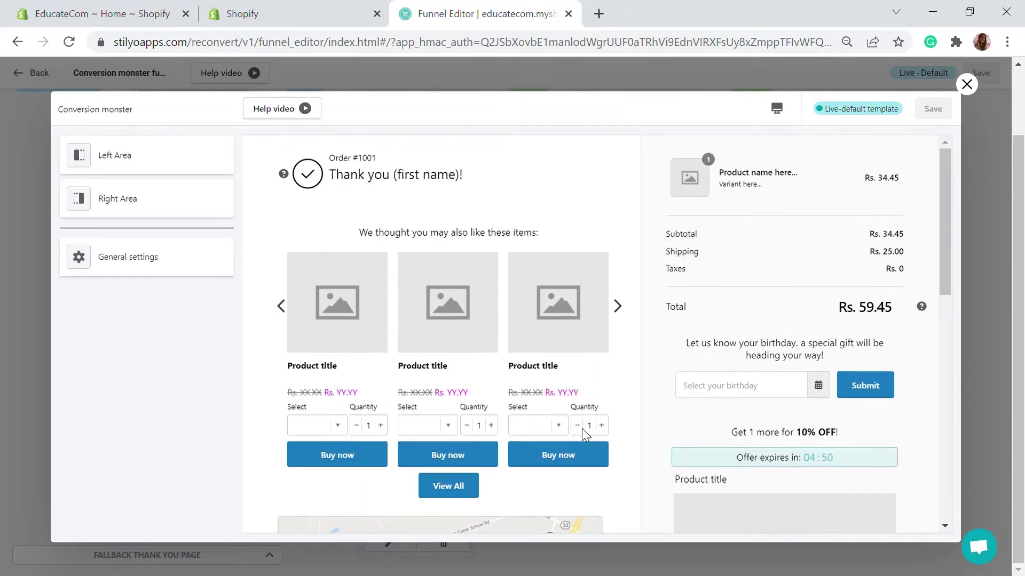
scroll(878, 358, down, 1)
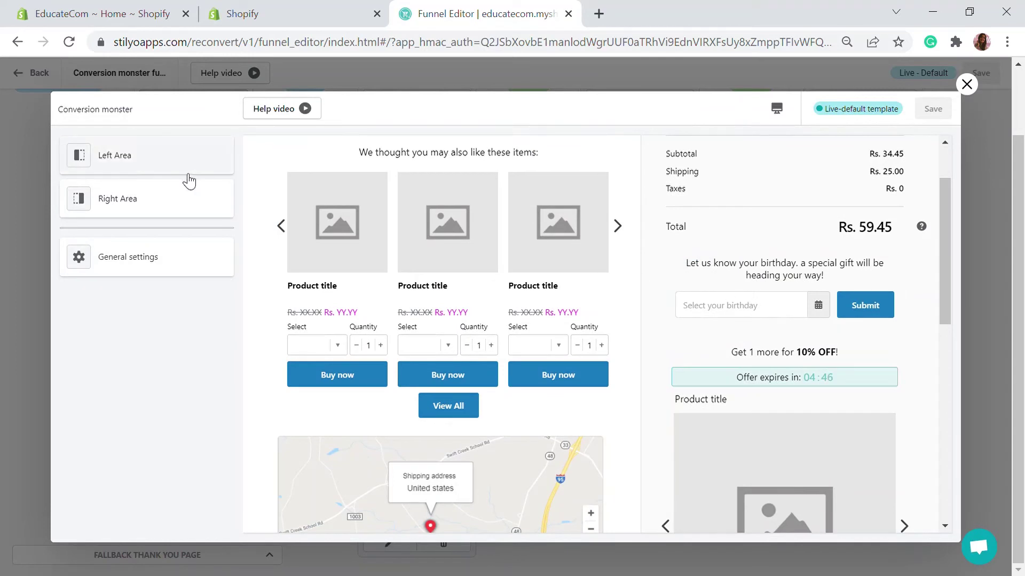
scroll(348, 254, up, 2)
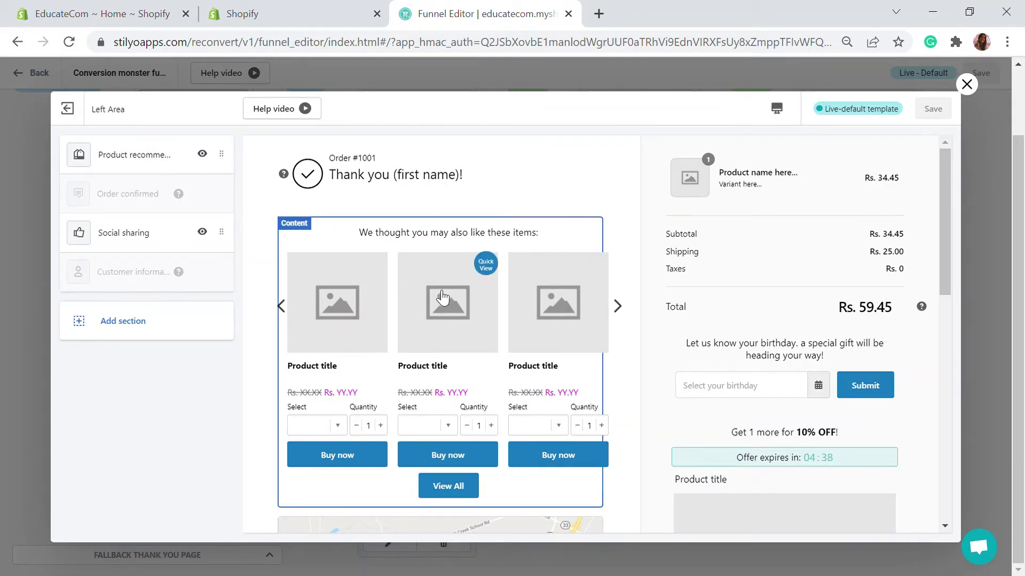
scroll(442, 297, down, 2)
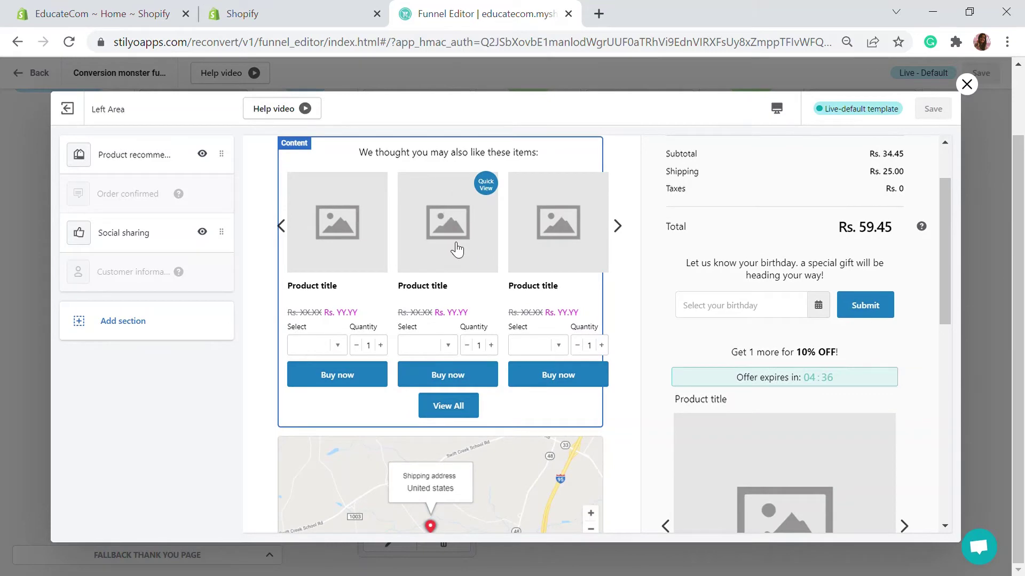
scroll(448, 310, down, 6)
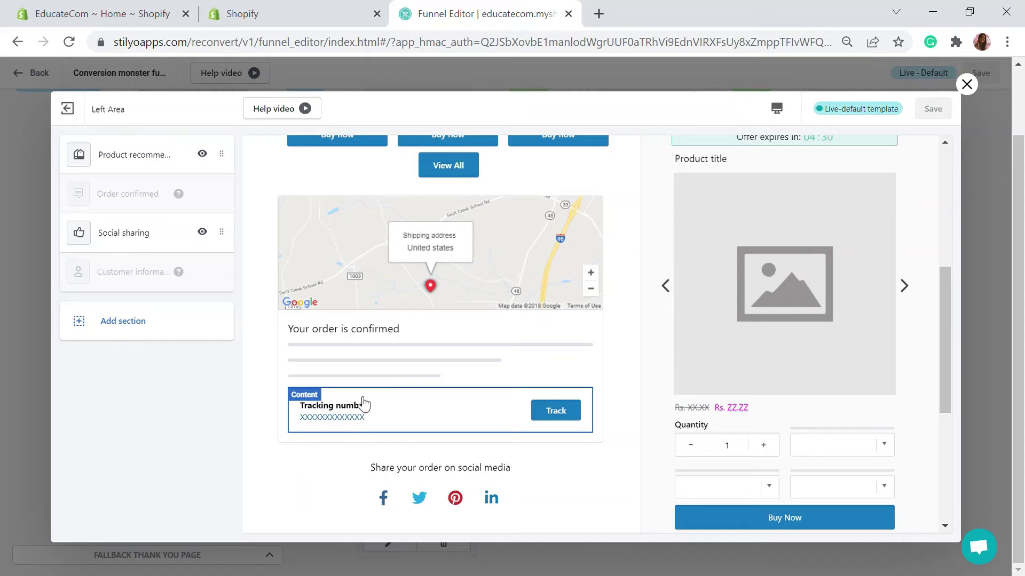
scroll(368, 405, down, 2)
scroll(425, 459, down, 1)
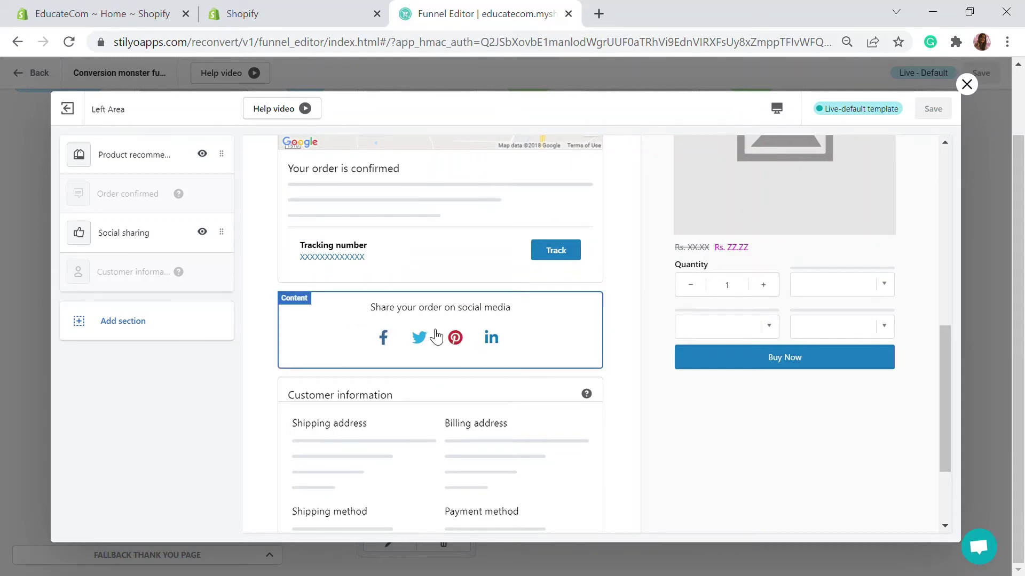
scroll(436, 337, down, 3)
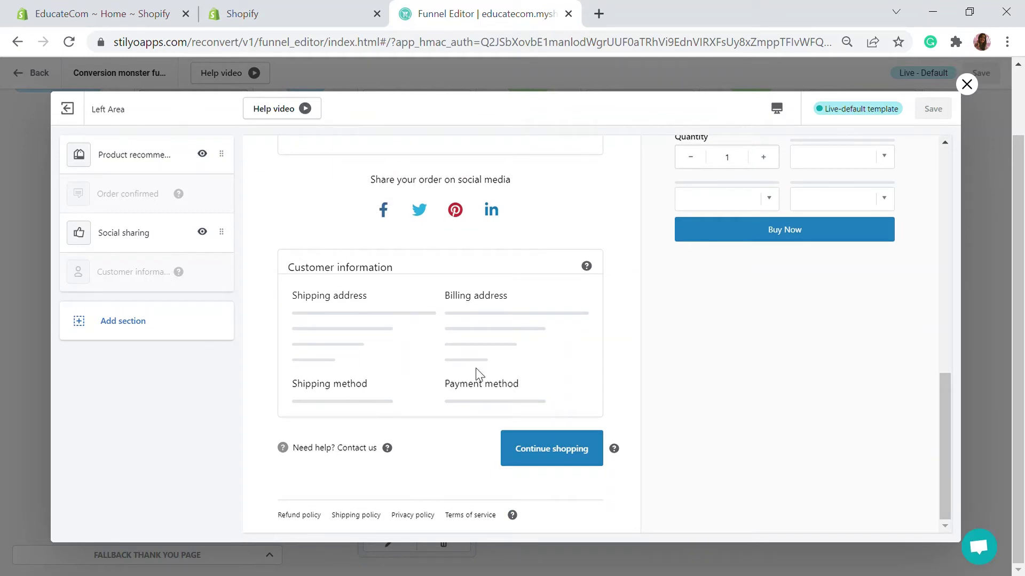
scroll(446, 419, up, 7)
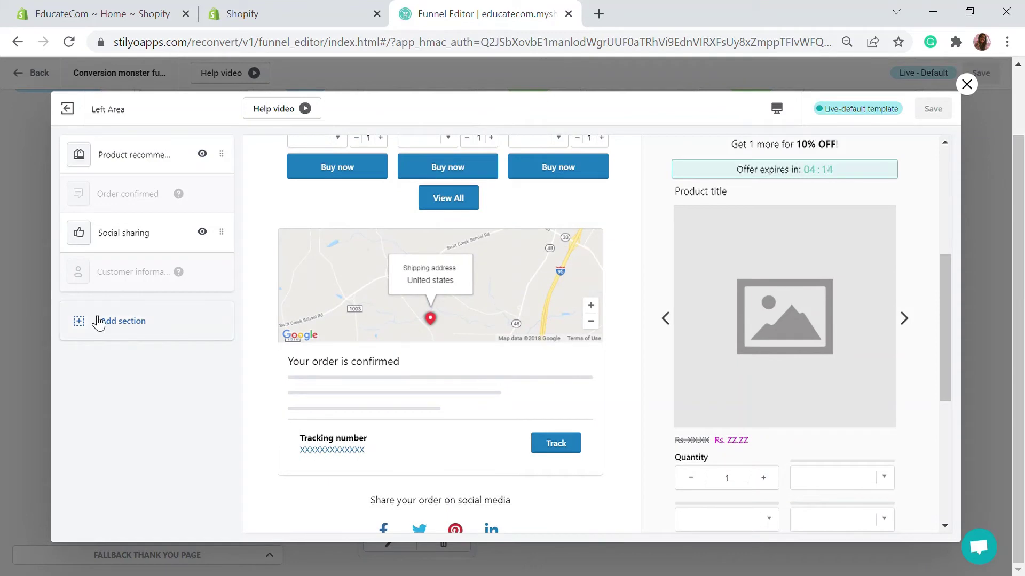
click(99, 323)
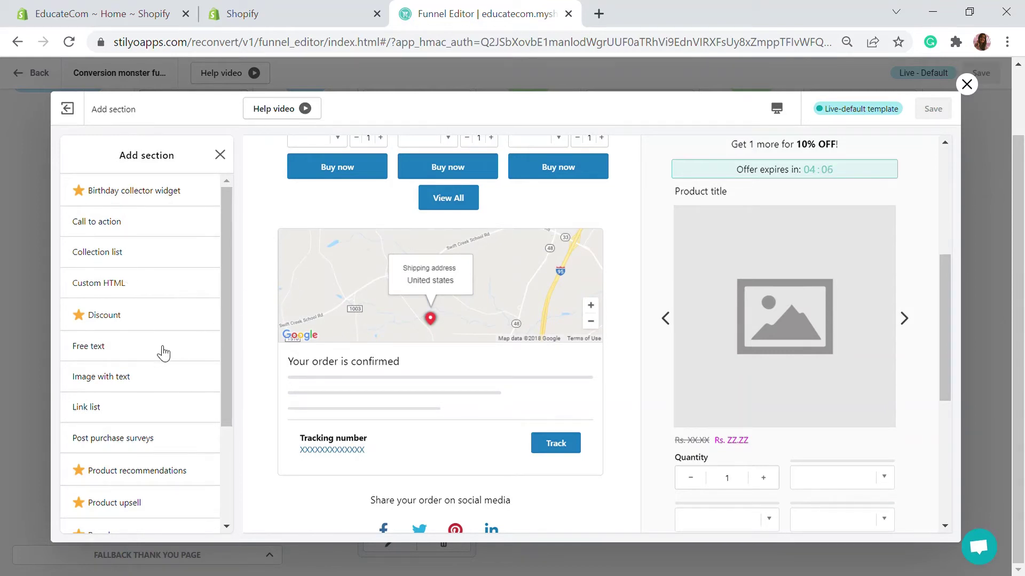
Add a Product upsell section to the left area after previewing Post purchase surveys
scroll(160, 355, down, 3)
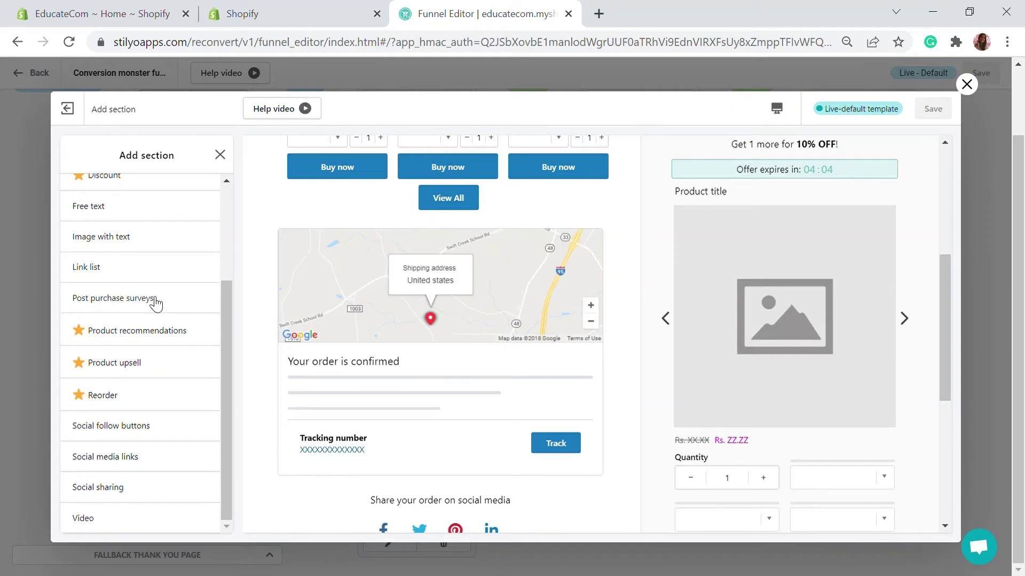
click(156, 303)
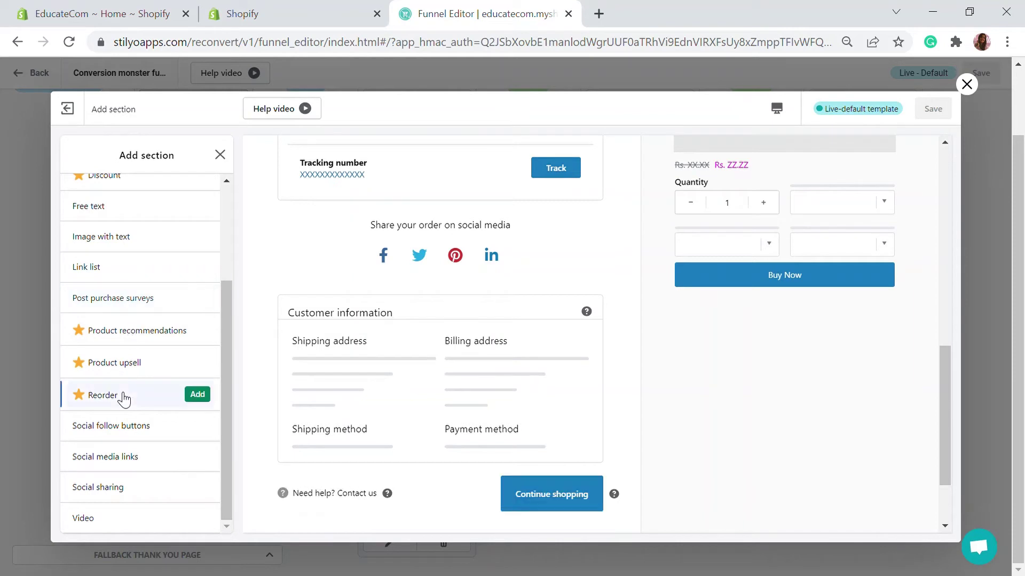
mouse_move(167, 394)
scroll(433, 448, up, 1)
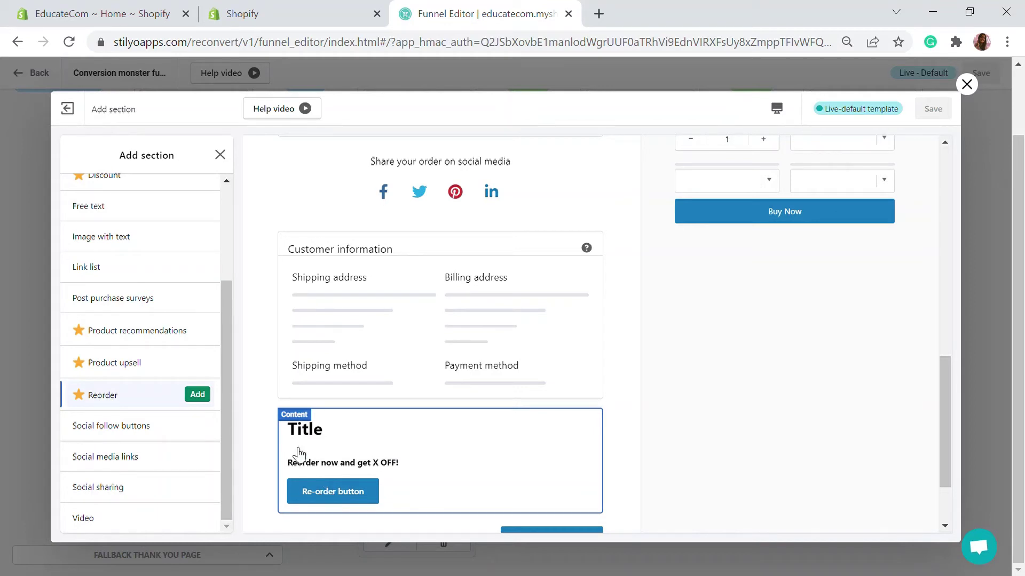
mouse_move(188, 373)
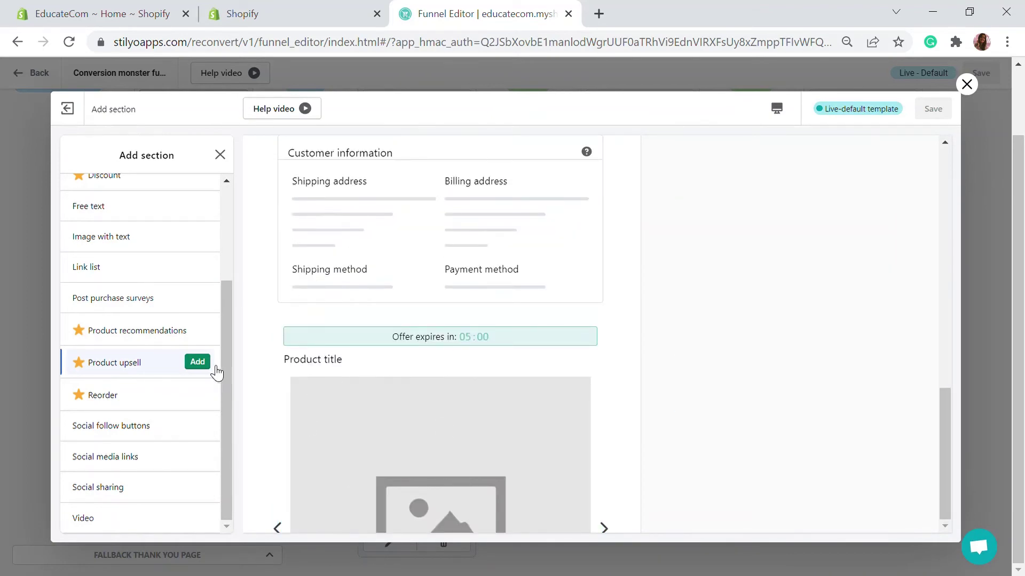
click(190, 362)
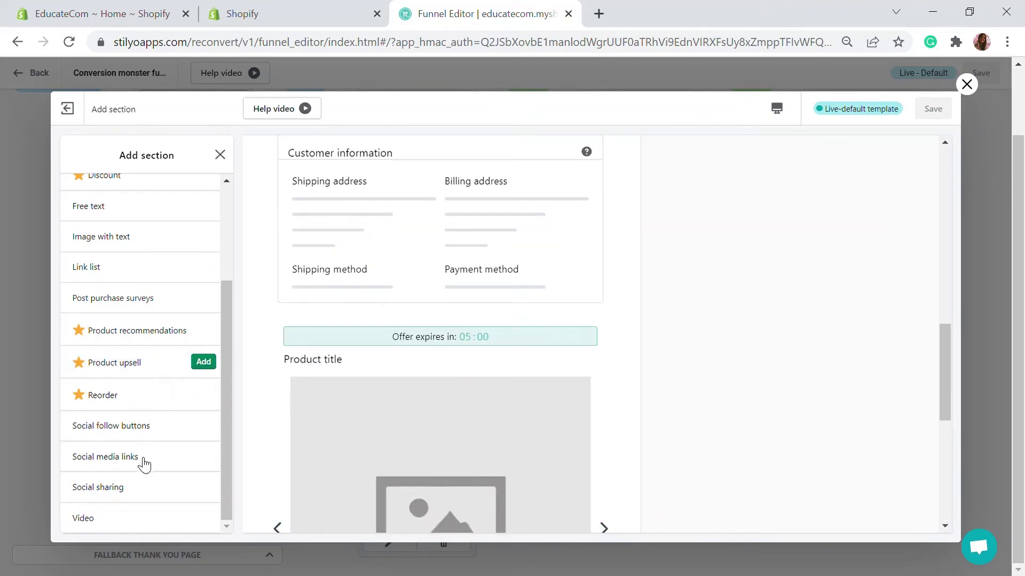
Place a Video section below Customer information and open its settings
scroll(123, 453, up, 1)
scroll(120, 469, down, 1)
drag(114, 533, 435, 393)
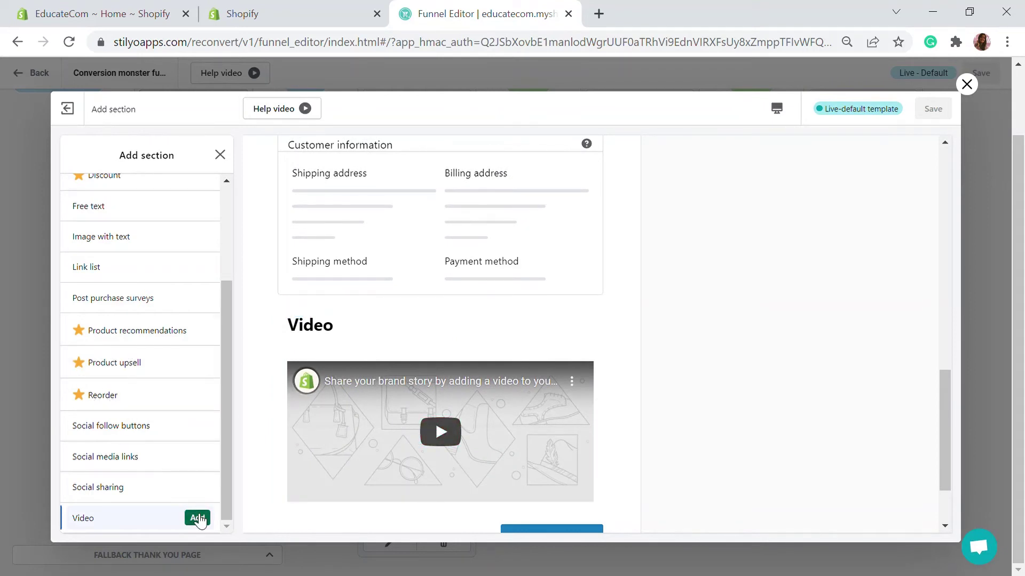
click(296, 398)
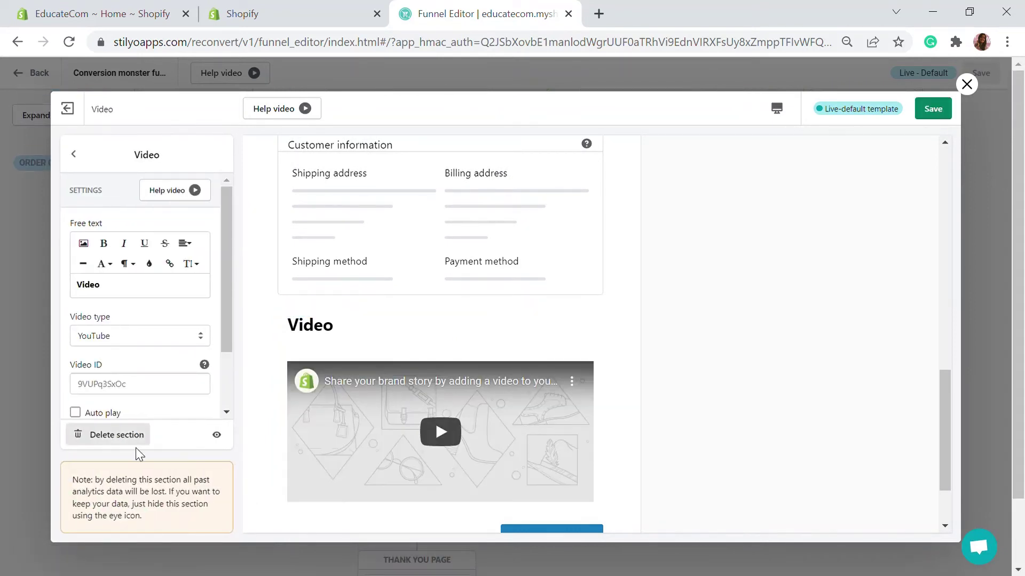
scroll(160, 321, down, 2)
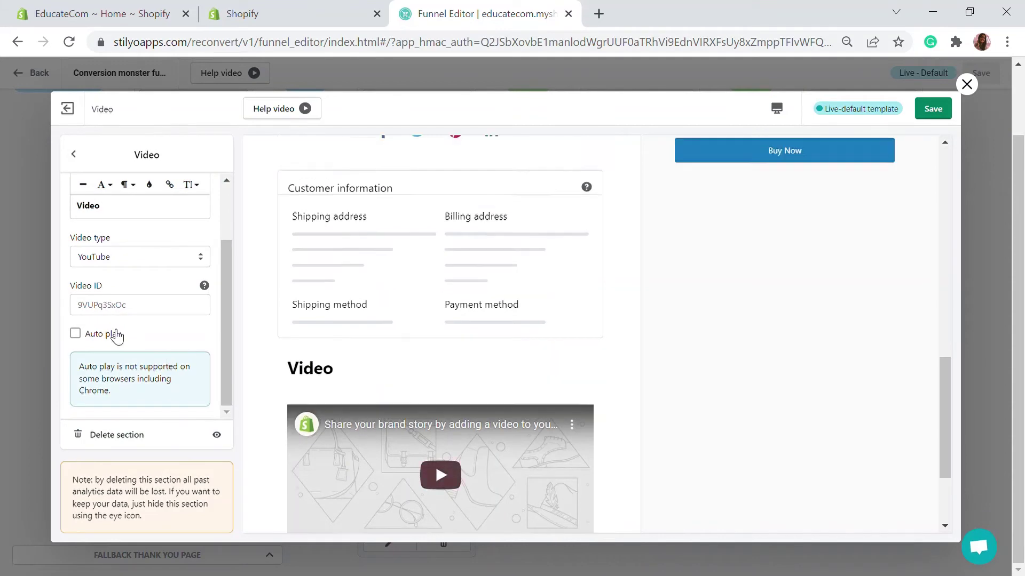
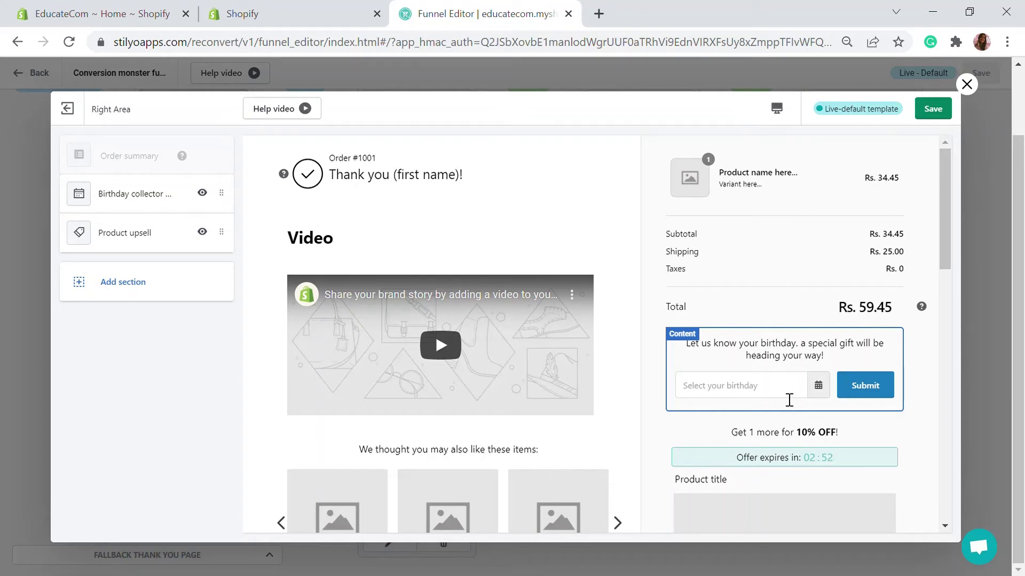
Browse the right column's section list and pick the Image with text type
scroll(796, 384, down, 3)
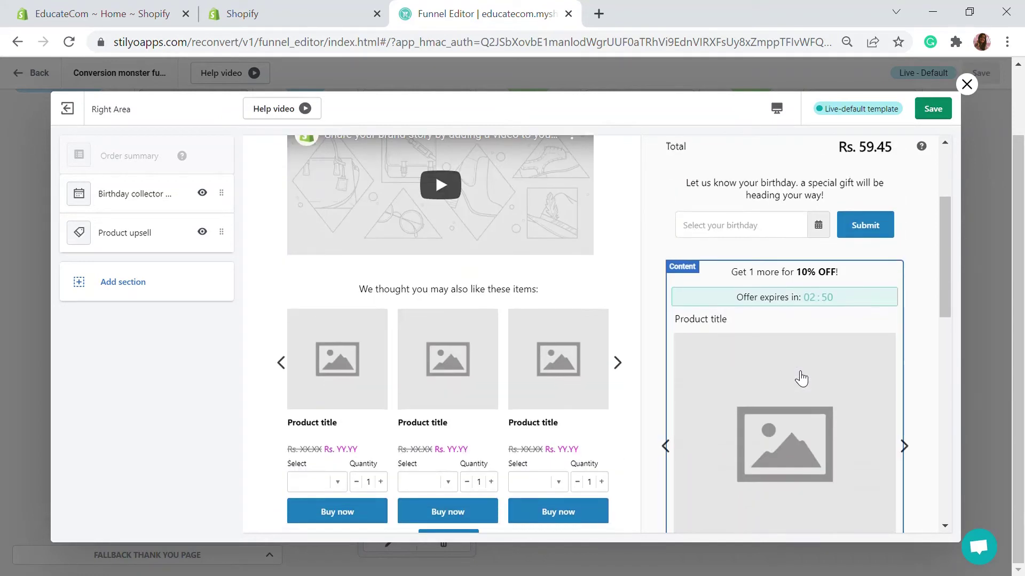
scroll(833, 355, down, 3)
scroll(768, 201, up, 2)
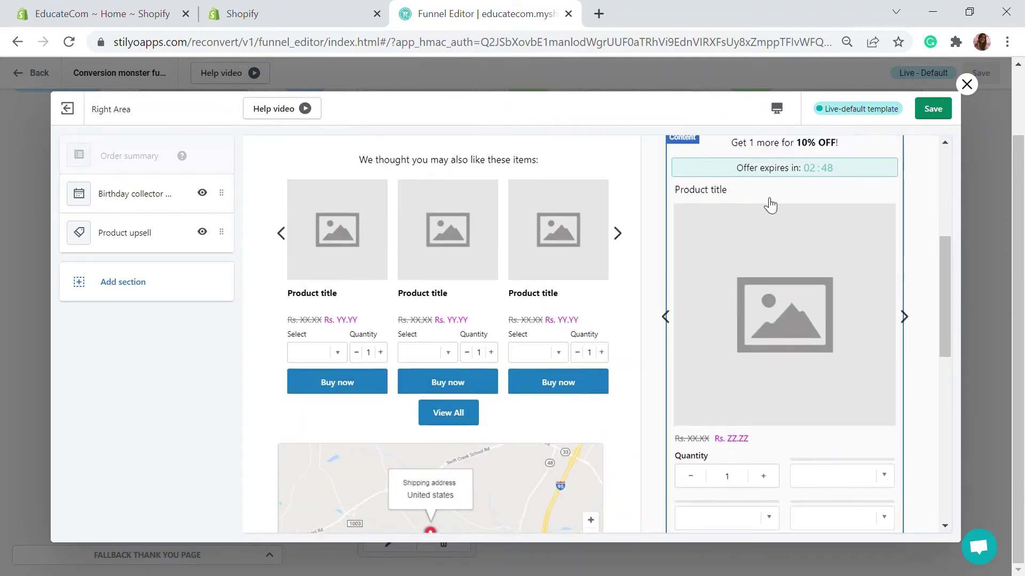
scroll(769, 244, down, 2)
scroll(750, 202, up, 2)
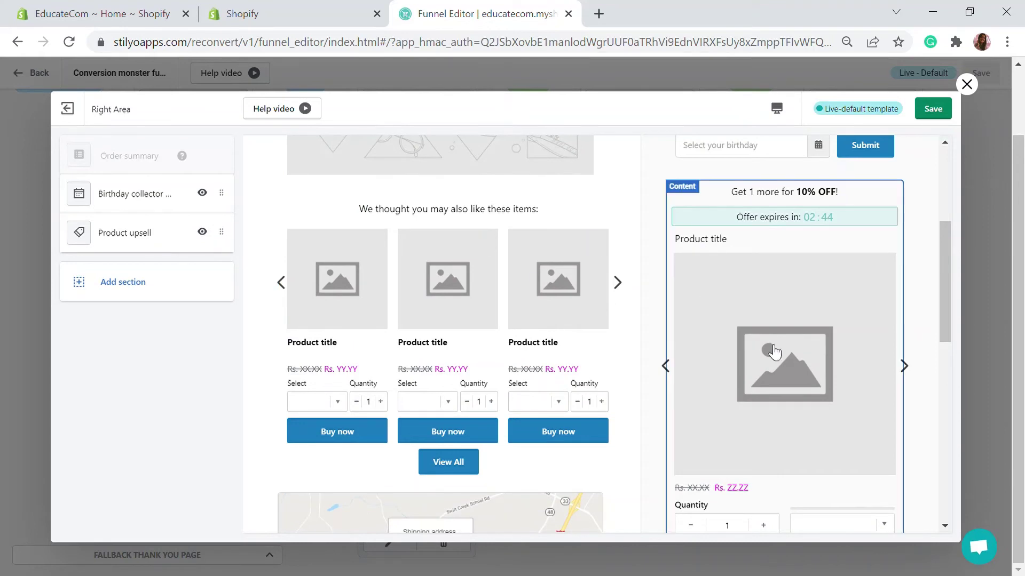
scroll(782, 354, down, 10)
scroll(781, 356, up, 10)
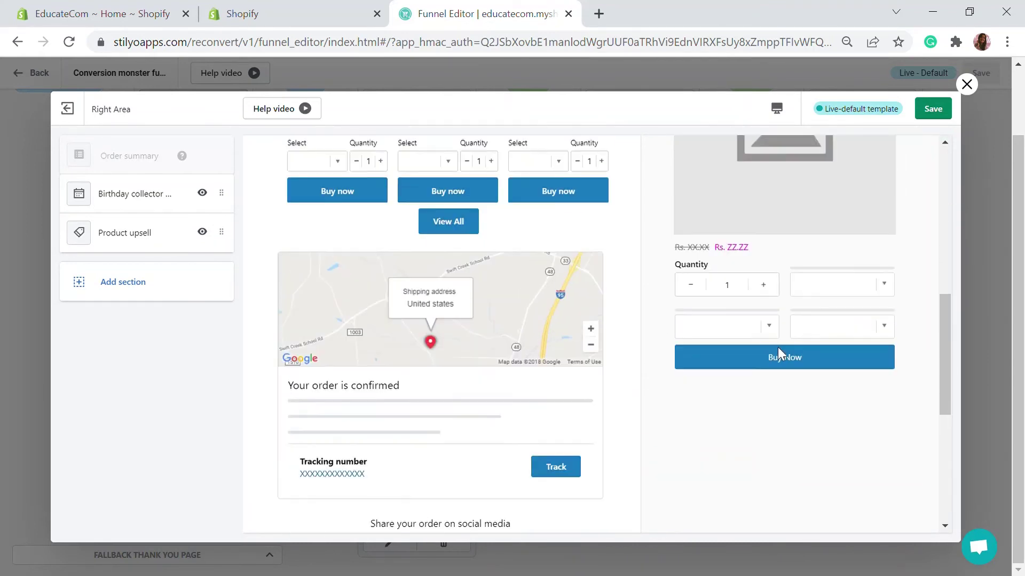
click(111, 284)
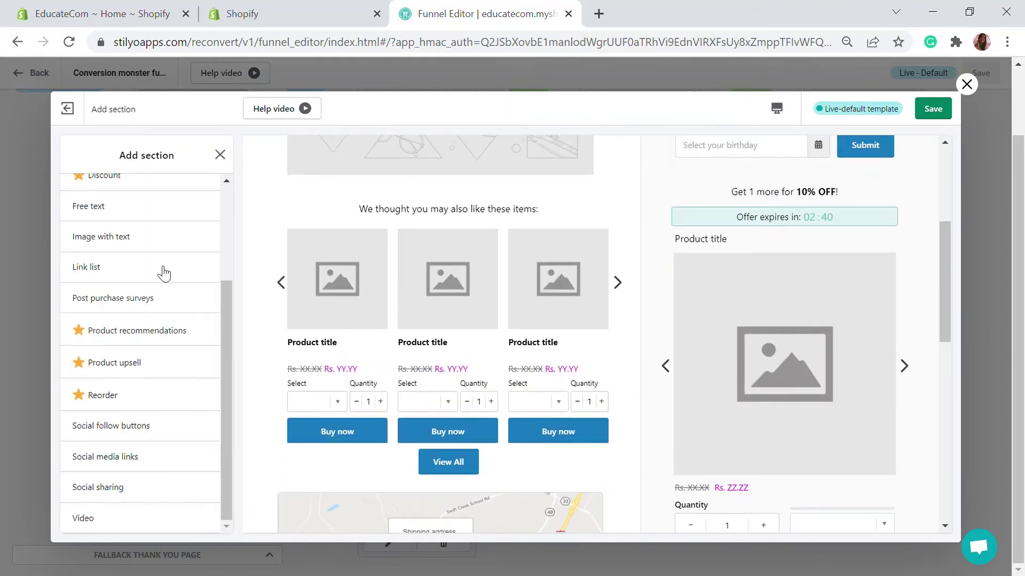
scroll(133, 205, up, 3)
click(134, 379)
Add the Image with text section beneath the product upsell
scroll(785, 299, up, 3)
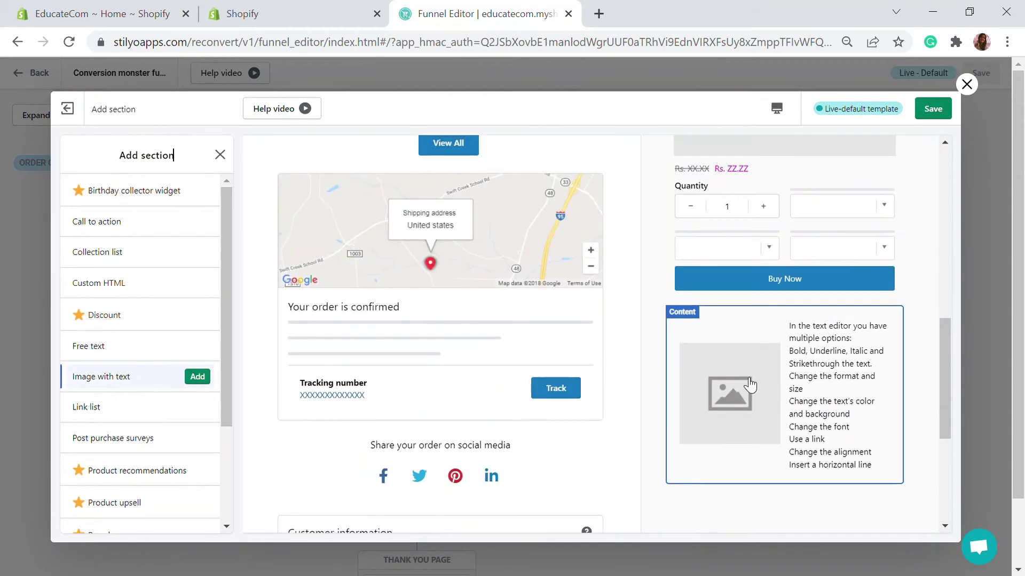
double_click(814, 379)
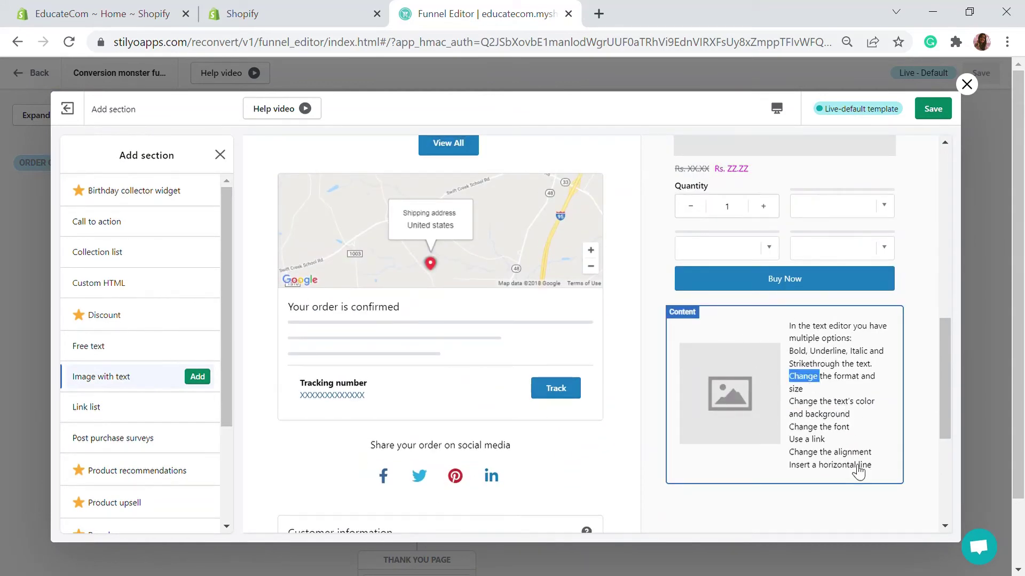
click(857, 465)
click(197, 376)
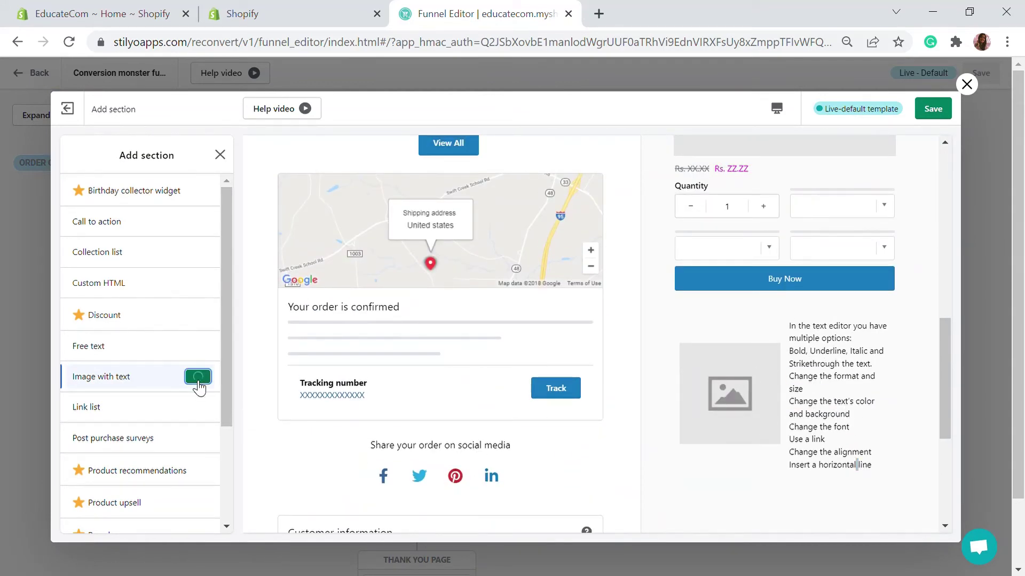
Replace the sample text with bold 'Your Order will be on the way, Mean while do follow us on Social!!'
scroll(144, 269, down, 2)
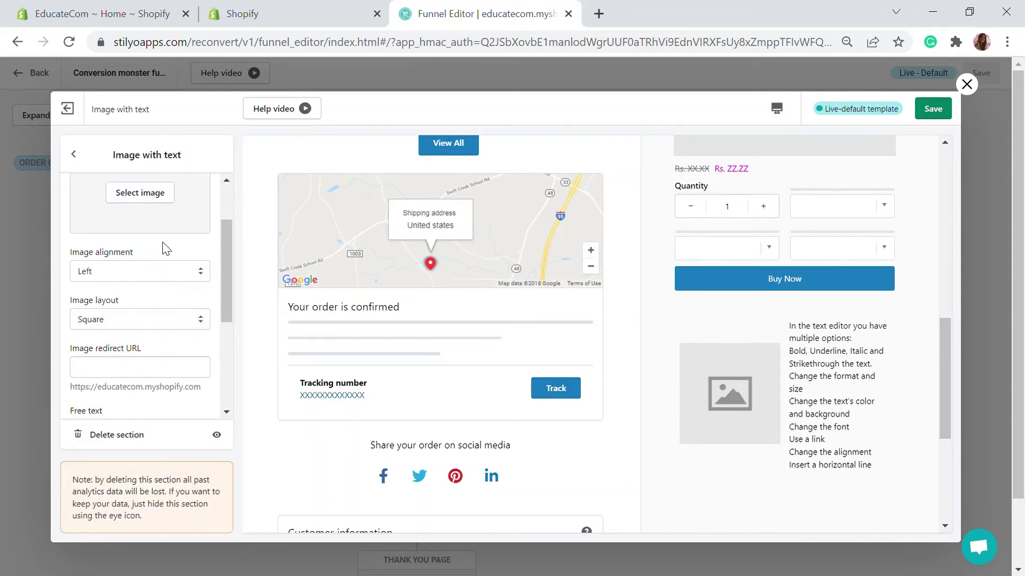
scroll(156, 204, down, 4)
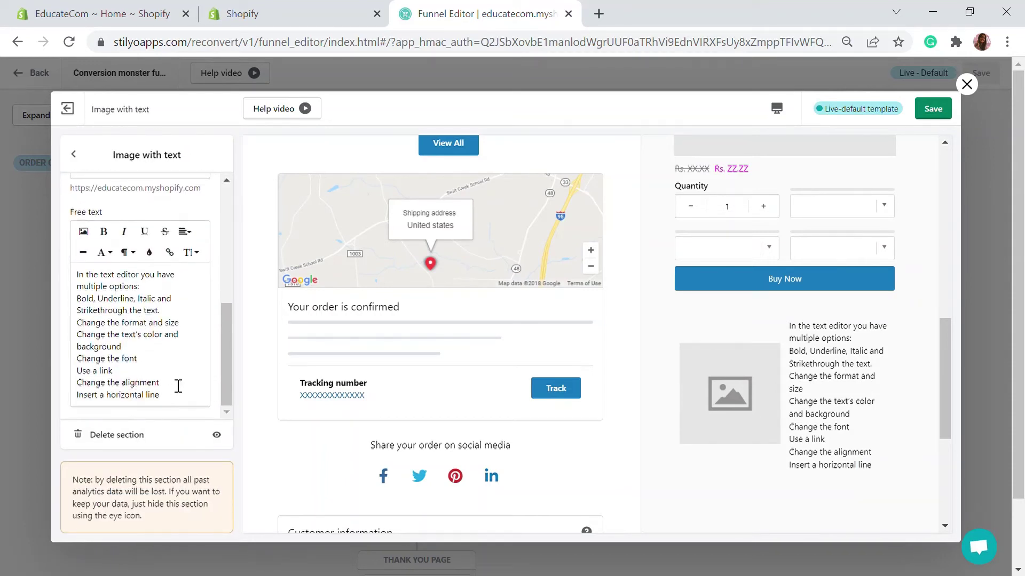
drag(174, 399, 59, 273)
key(BackSpace)
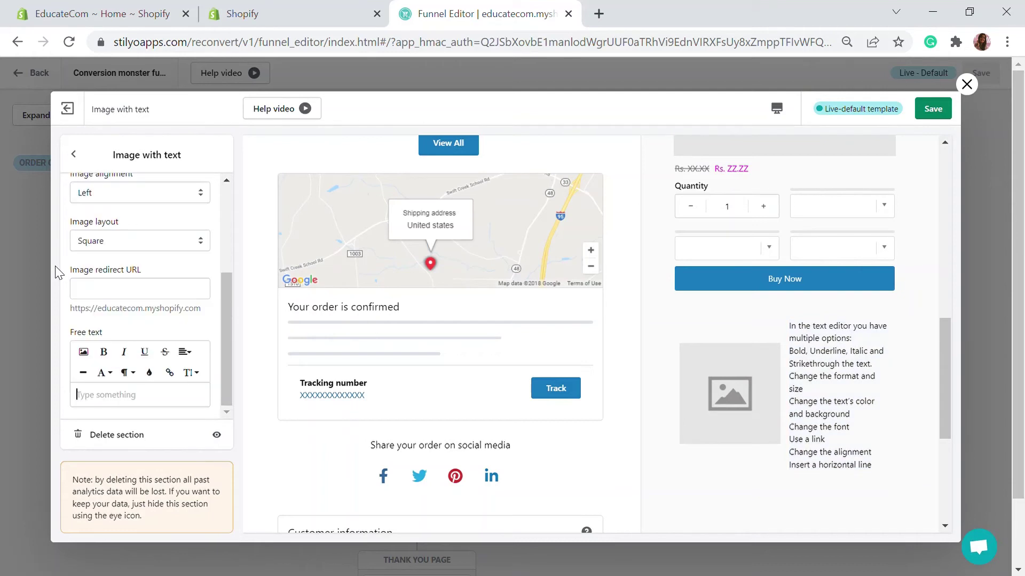
text(Your Order will be on the way)
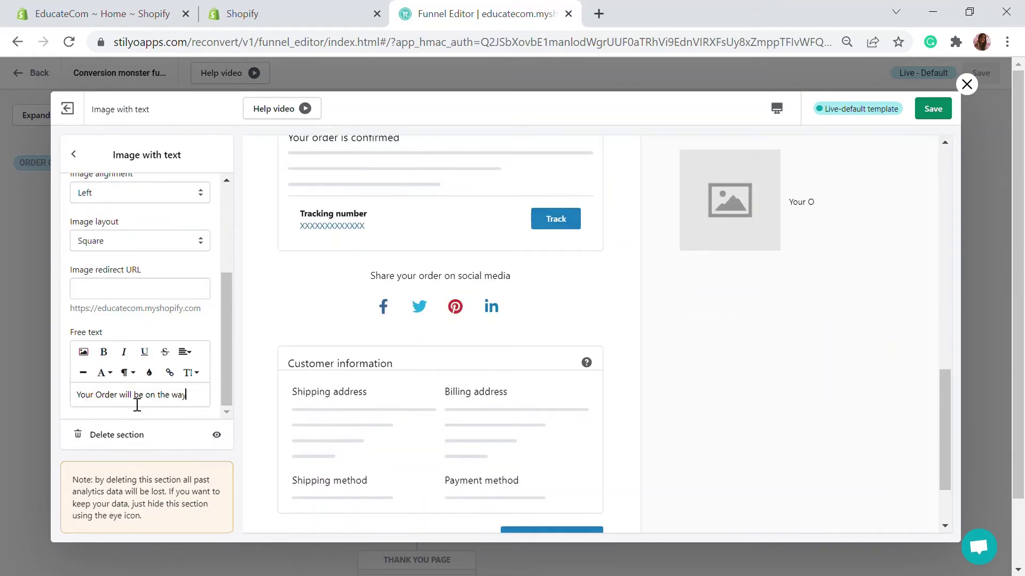
text(, Mean while do follow us on Soc)
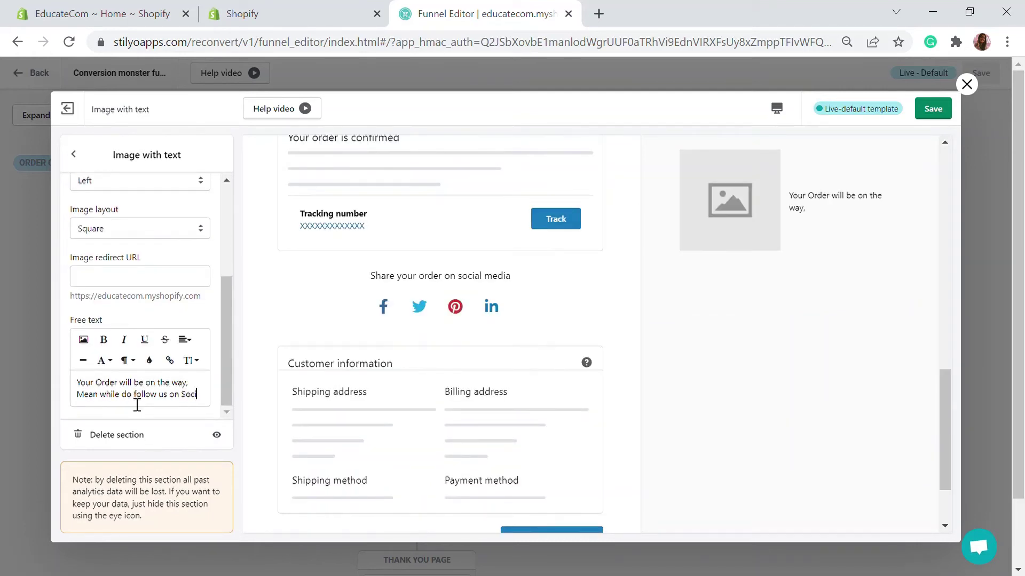
text(ial)
key(ctrl+a)
click(103, 339)
click(139, 411)
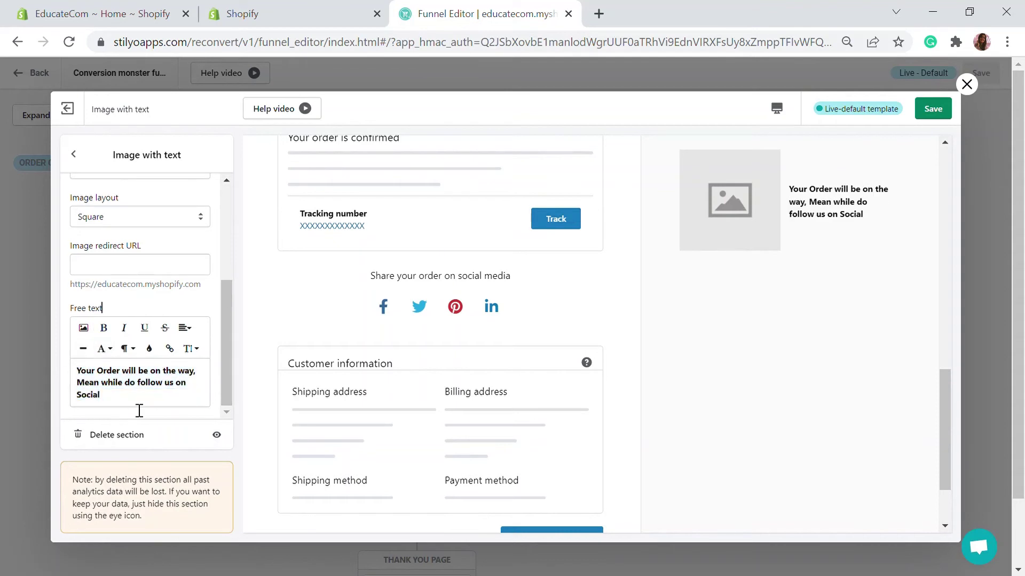
text(!!)
Save the thank-you page changes
scroll(750, 359, up, 3)
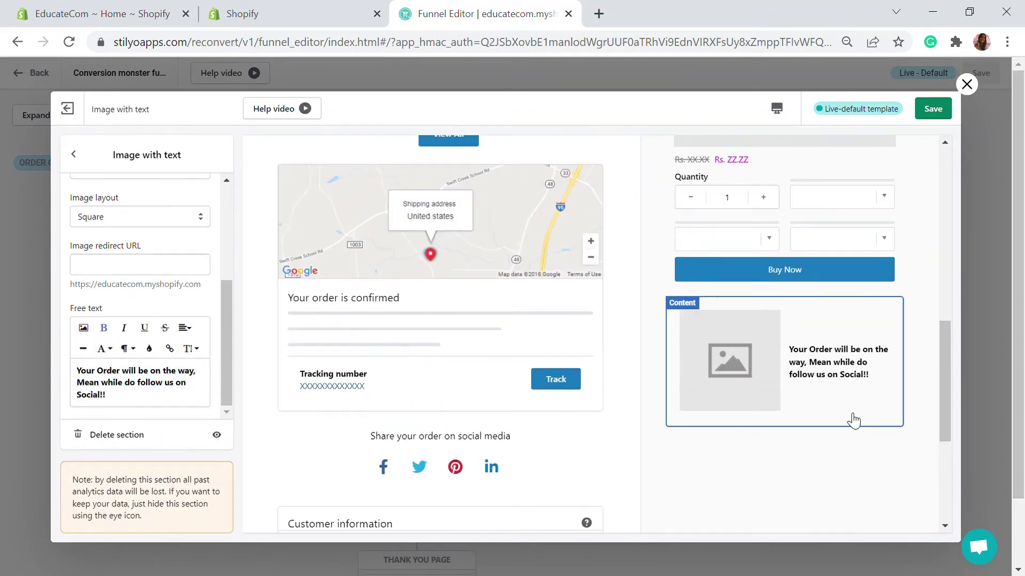
scroll(766, 384, up, 2)
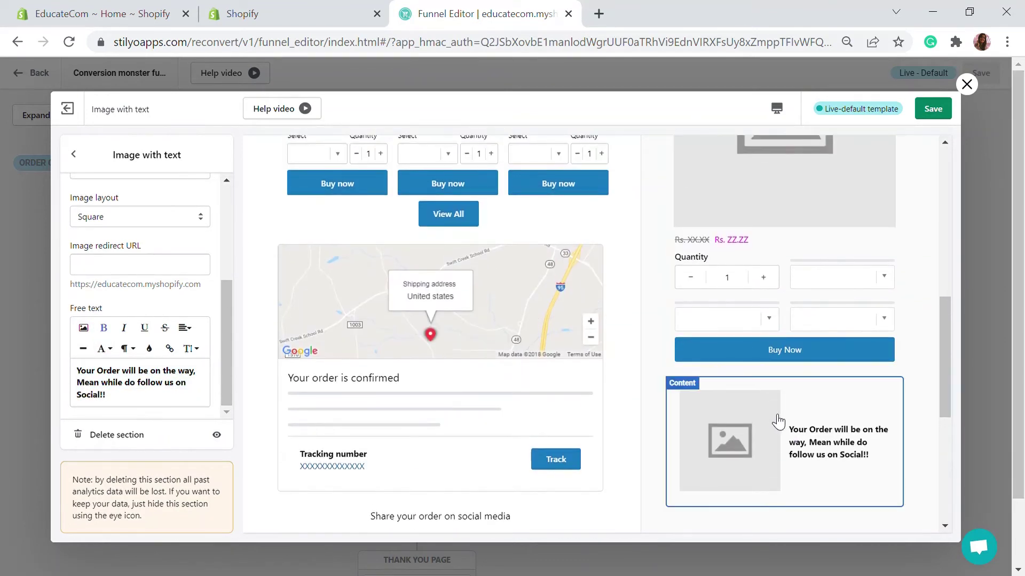
scroll(779, 425, up, 2)
scroll(783, 509, down, 2)
scroll(747, 373, up, 15)
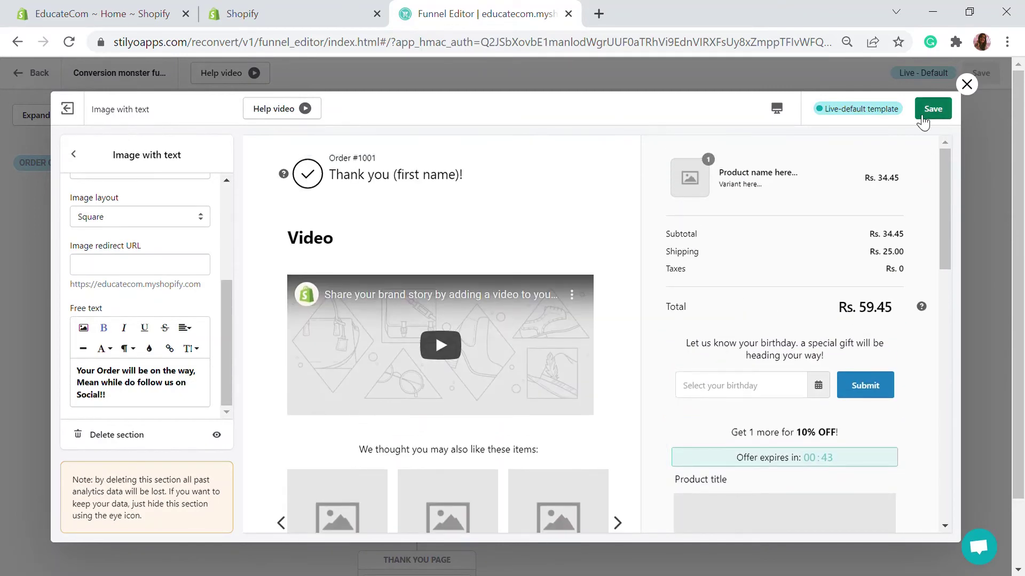
click(923, 113)
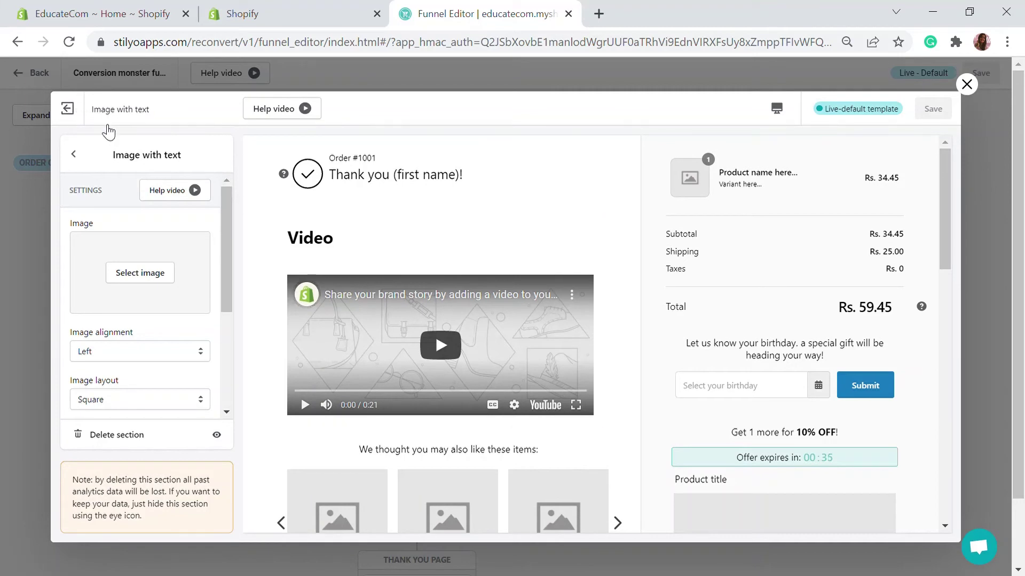
Back out of the section lists and close the thank-you page editor
click(73, 107)
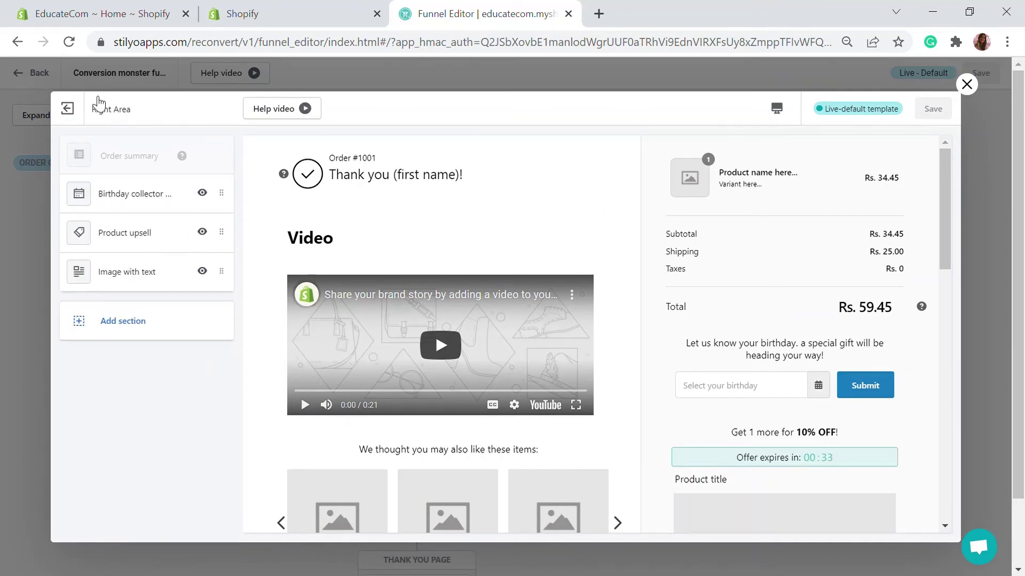
click(70, 108)
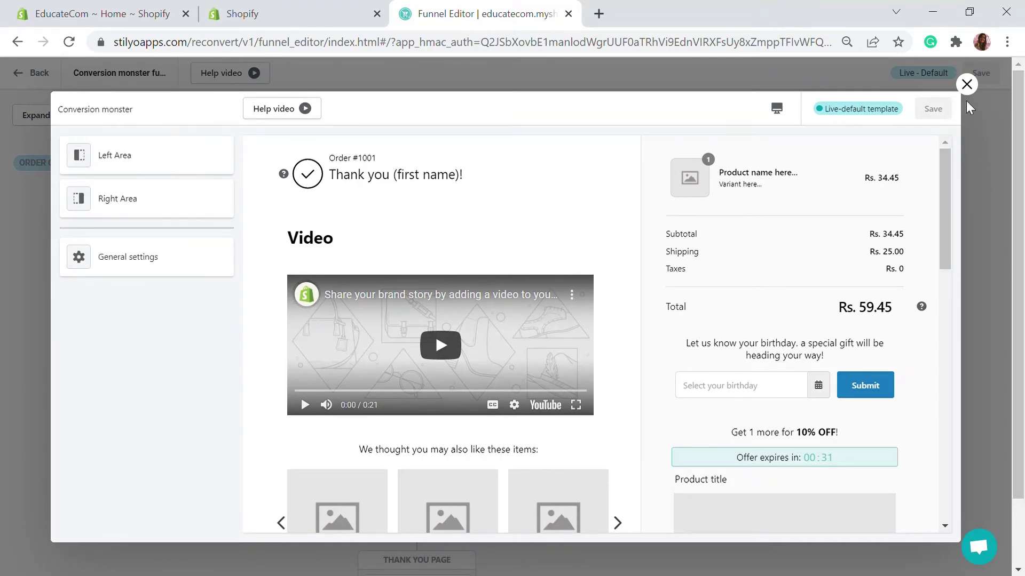
click(966, 84)
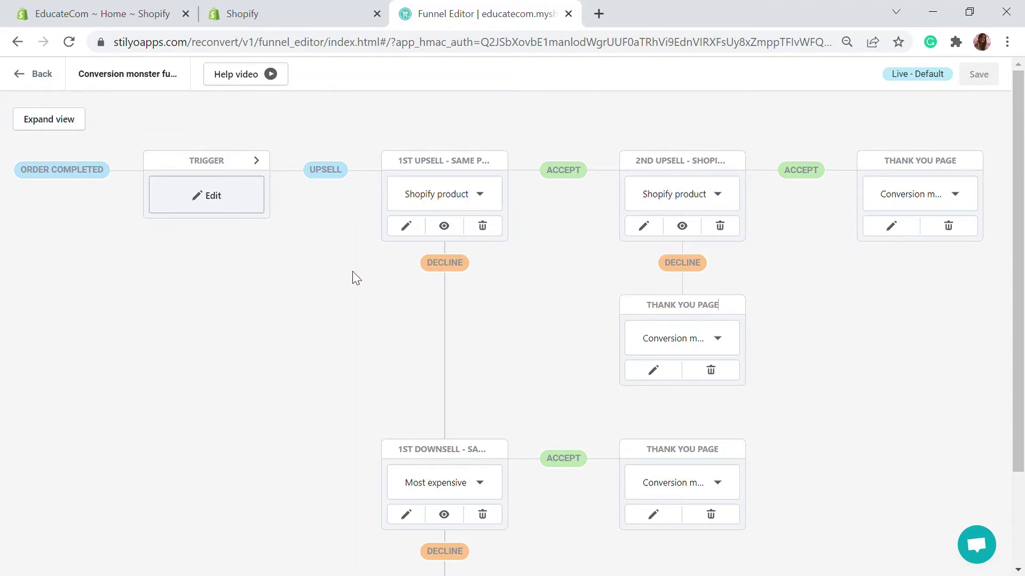
From the ReConvert dashboard, create a new funnel starting from Empty funnel
click(22, 83)
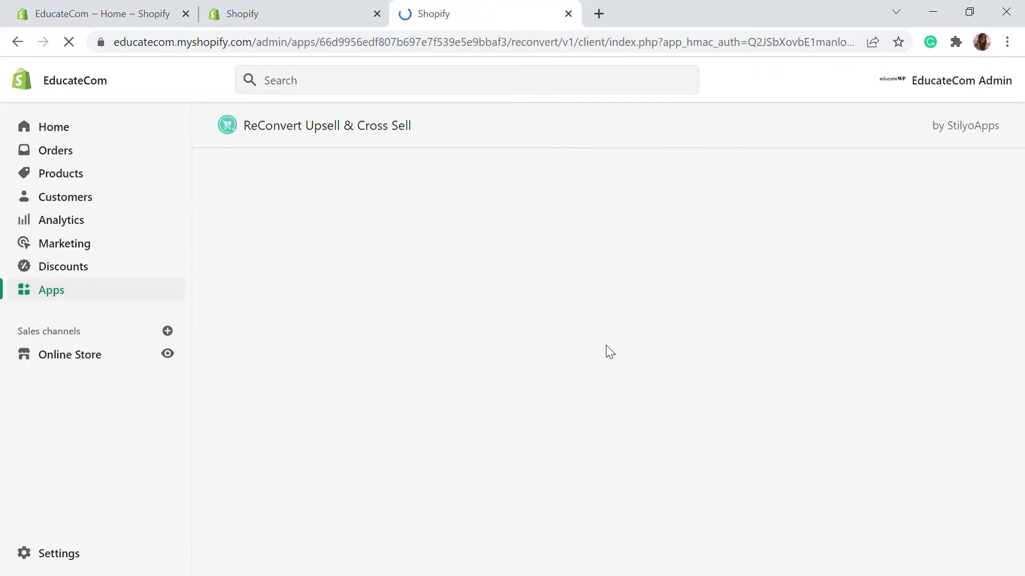
scroll(652, 442, down, 15)
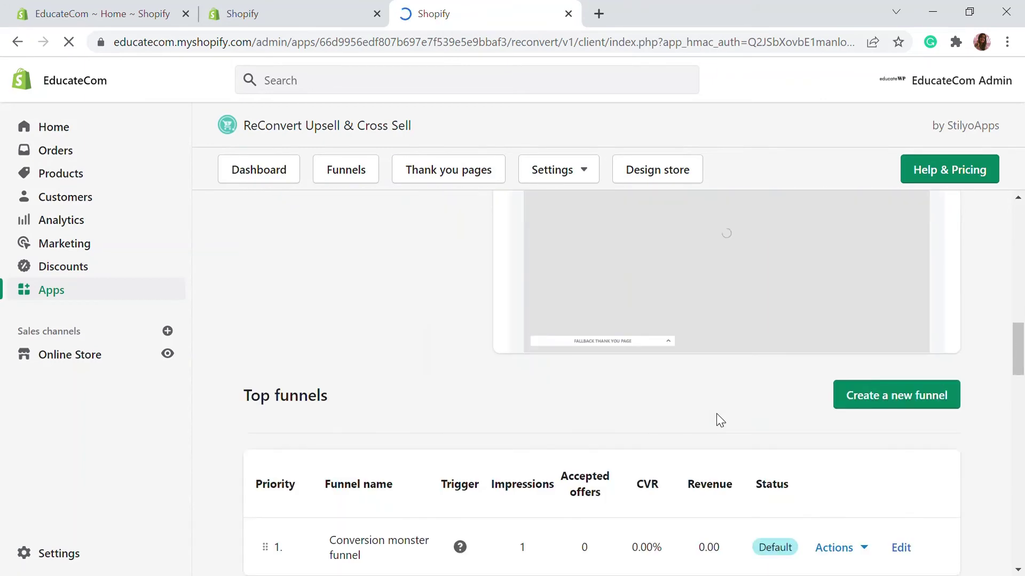
click(880, 232)
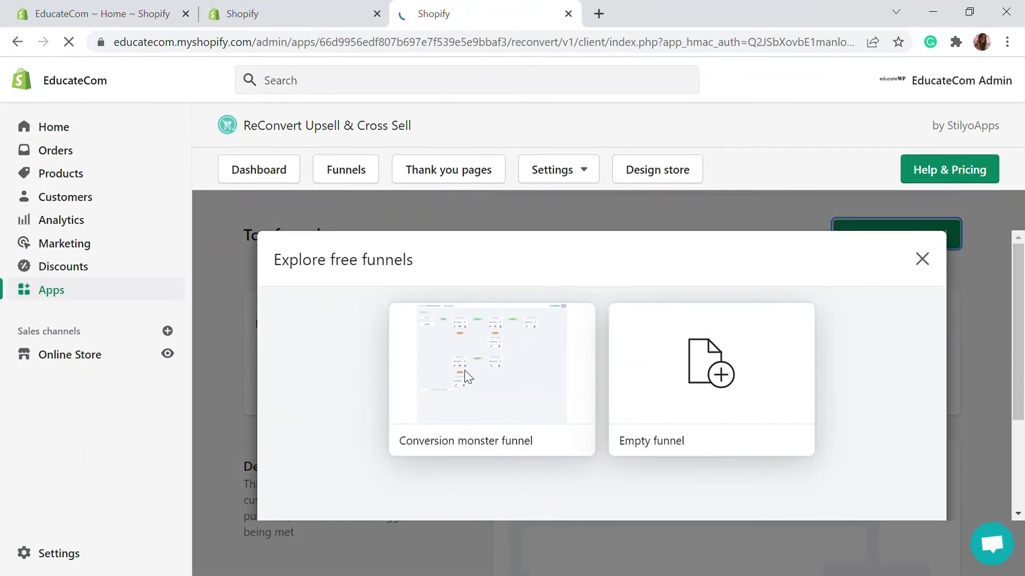
click(692, 388)
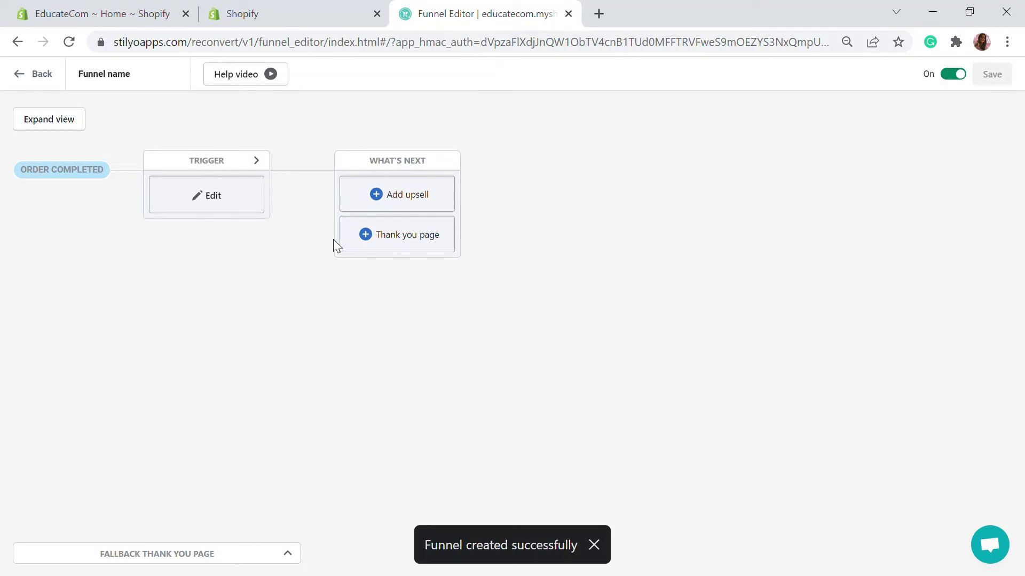
Set the funnel trigger to the Order details parameter Order value
click(223, 199)
click(208, 231)
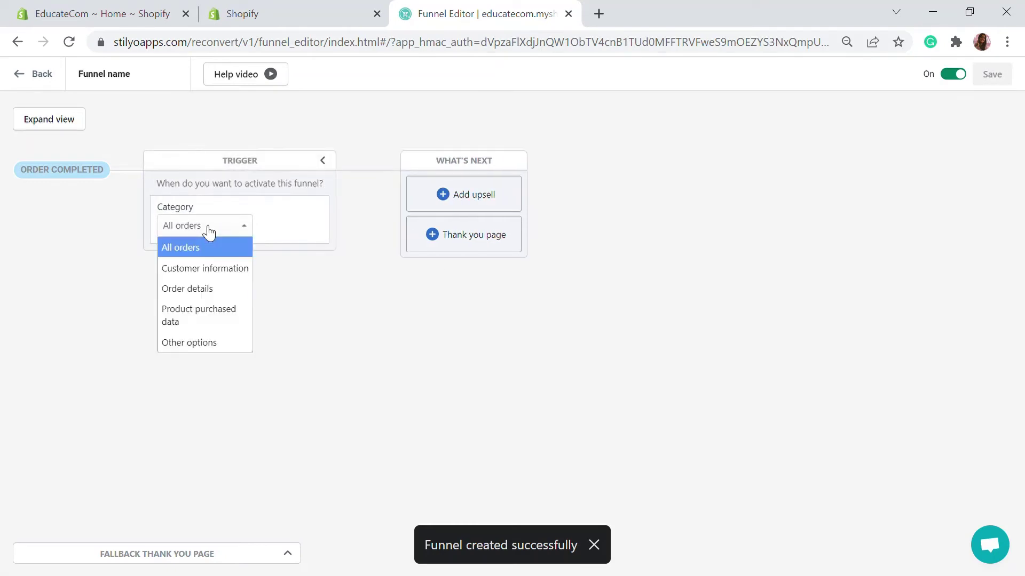
key(Down)
key(Down)
key(Return)
click(224, 224)
click(217, 290)
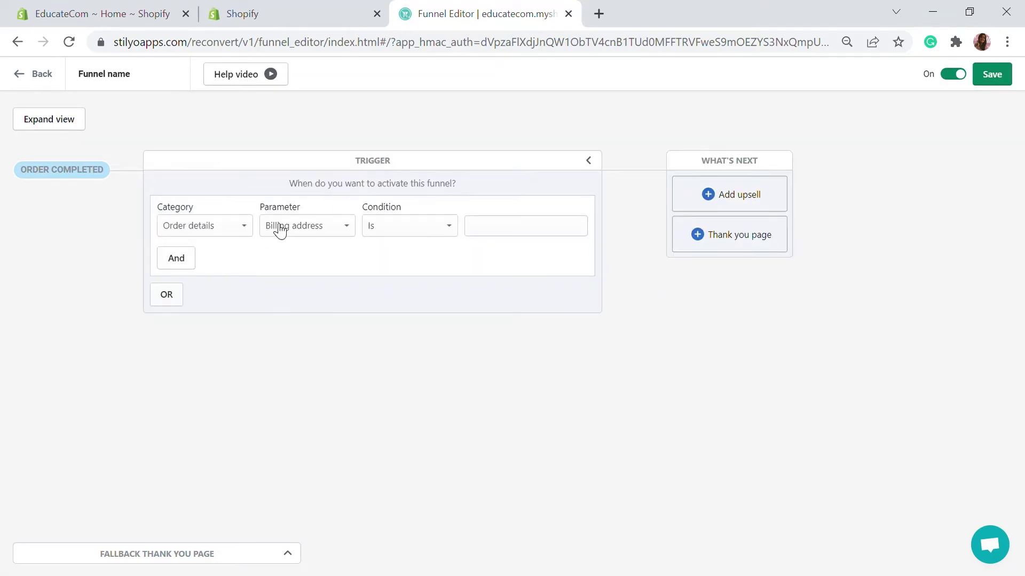
click(280, 231)
scroll(308, 304, down, 4)
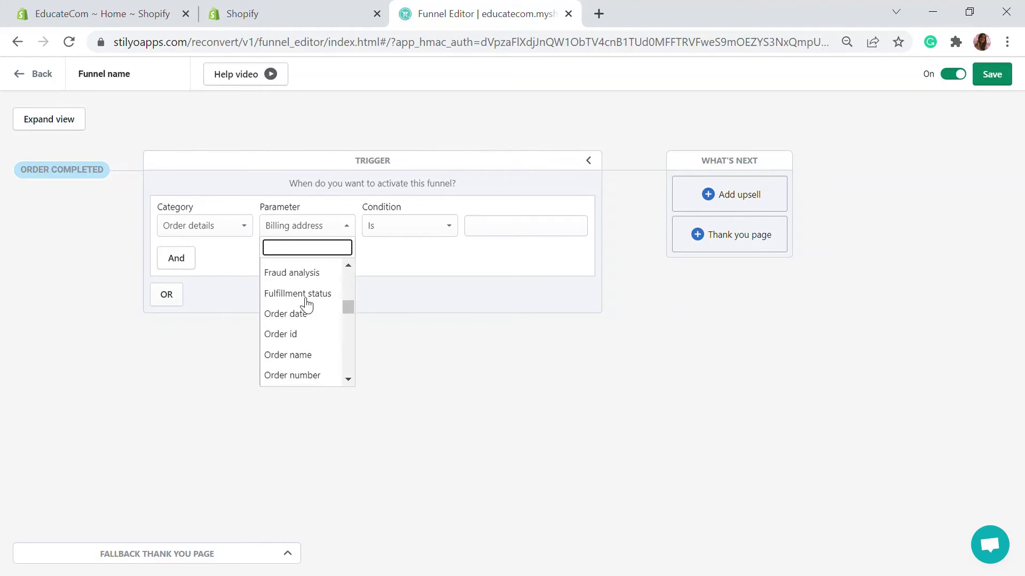
scroll(306, 304, down, 2)
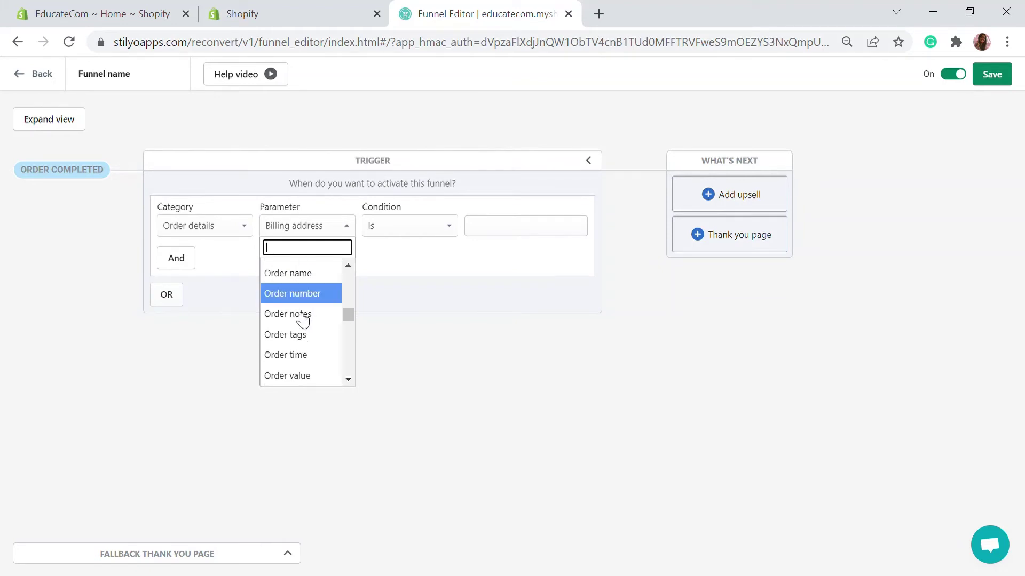
click(307, 376)
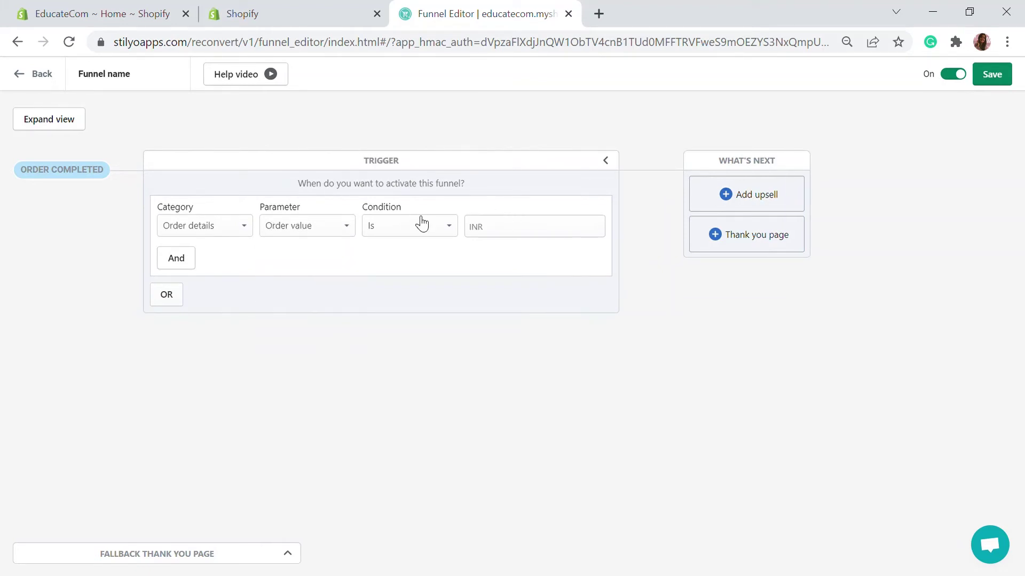
Set the condition to More than INR 300 and add an upsell step after the trigger
click(421, 223)
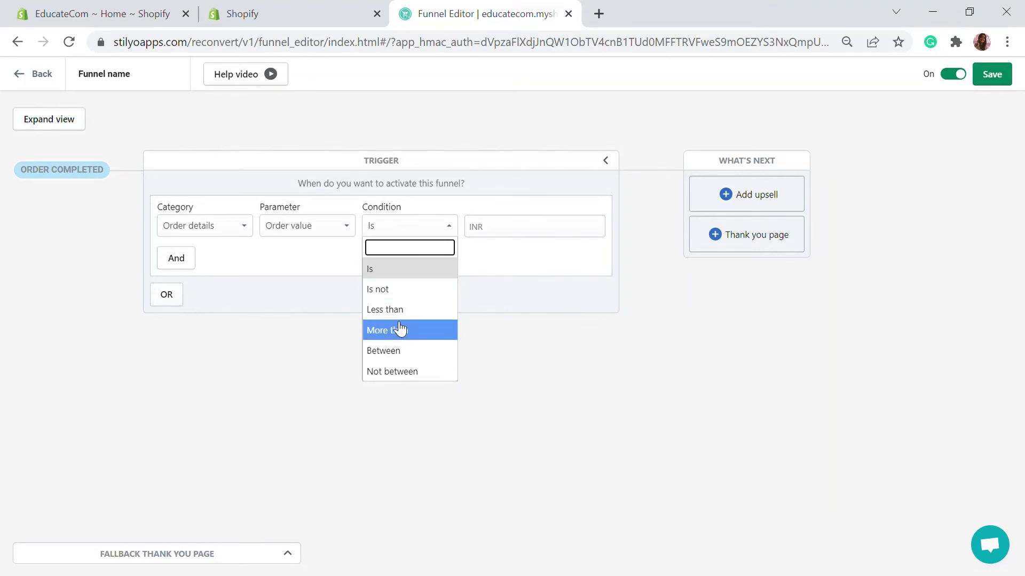
click(400, 329)
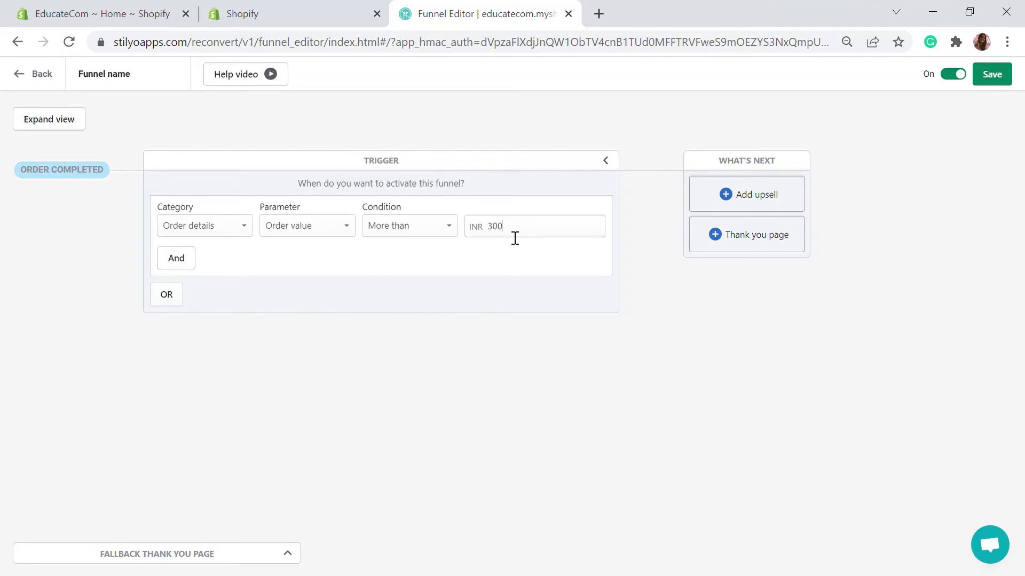
click(167, 296)
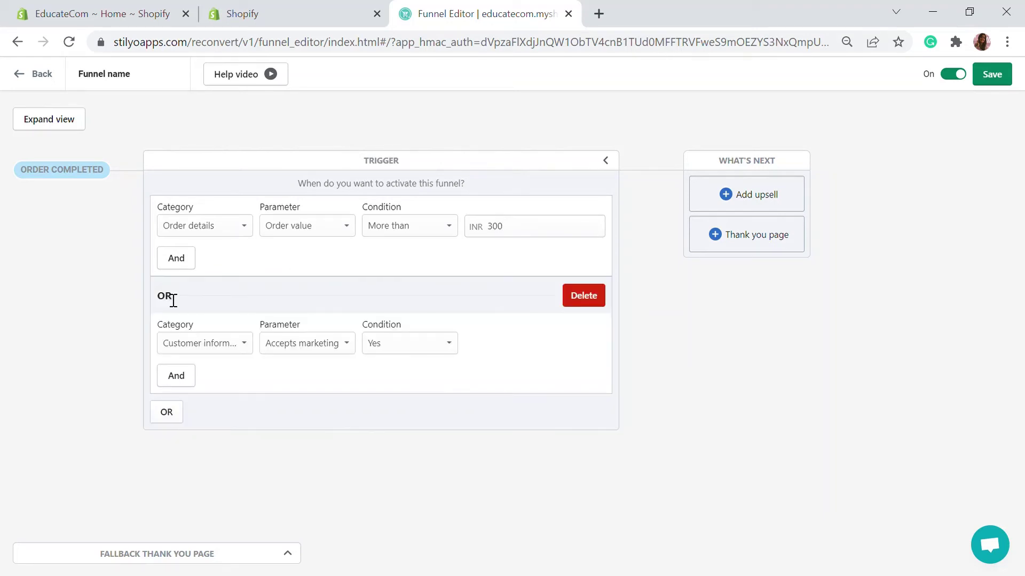
click(596, 304)
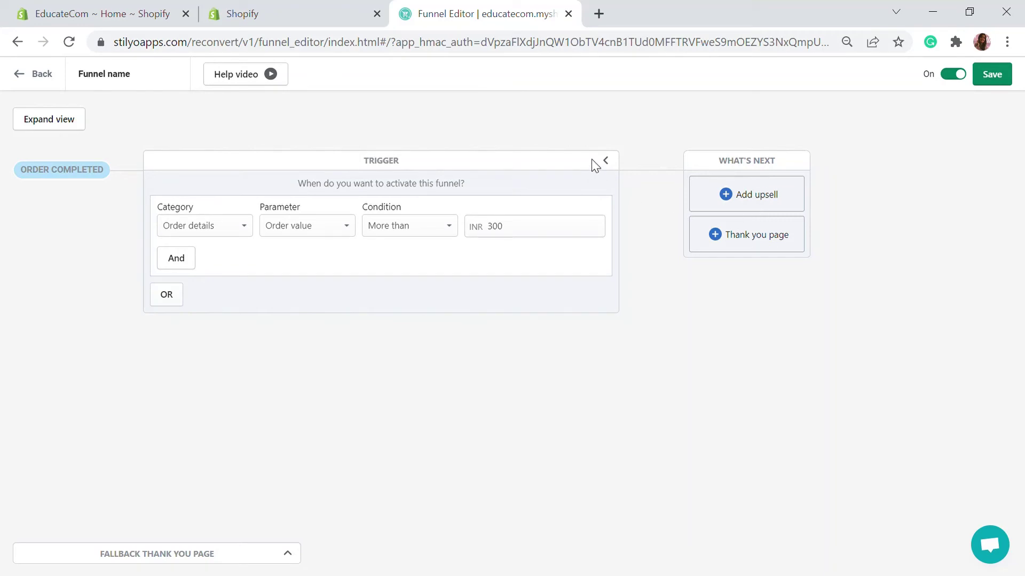
click(613, 160)
click(435, 196)
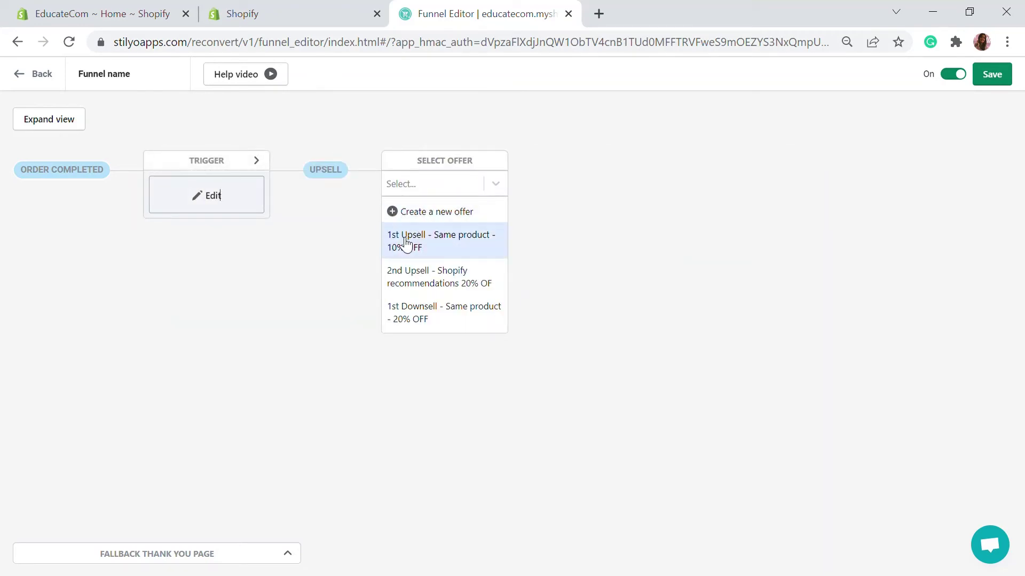
Assign the '2nd Upsell - Shopify recommendations 20% OFF' offer and review its preview
click(457, 288)
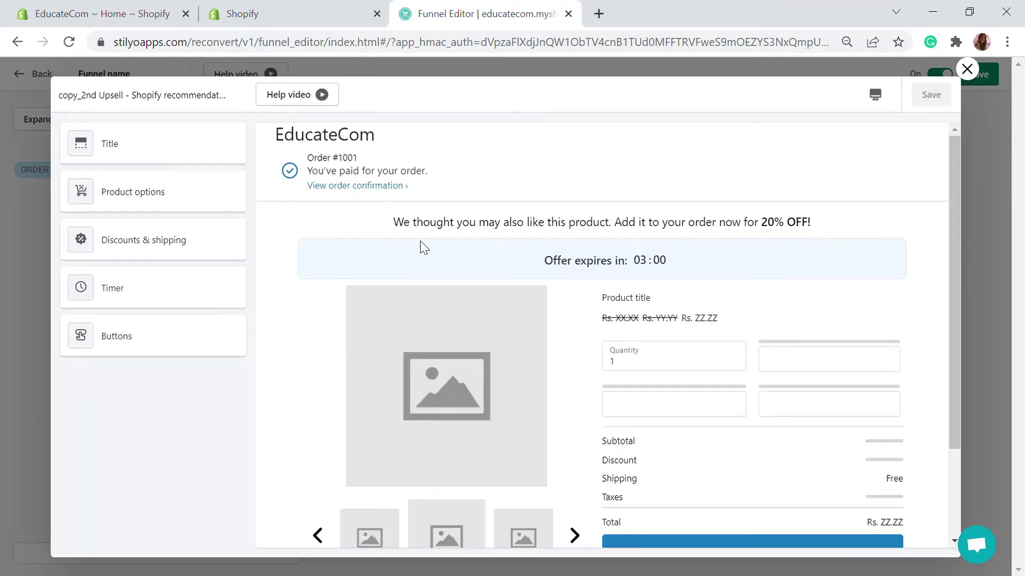
scroll(602, 338, down, 2)
scroll(560, 315, up, 2)
key(ctrl+minus)
key(ctrl+plus)
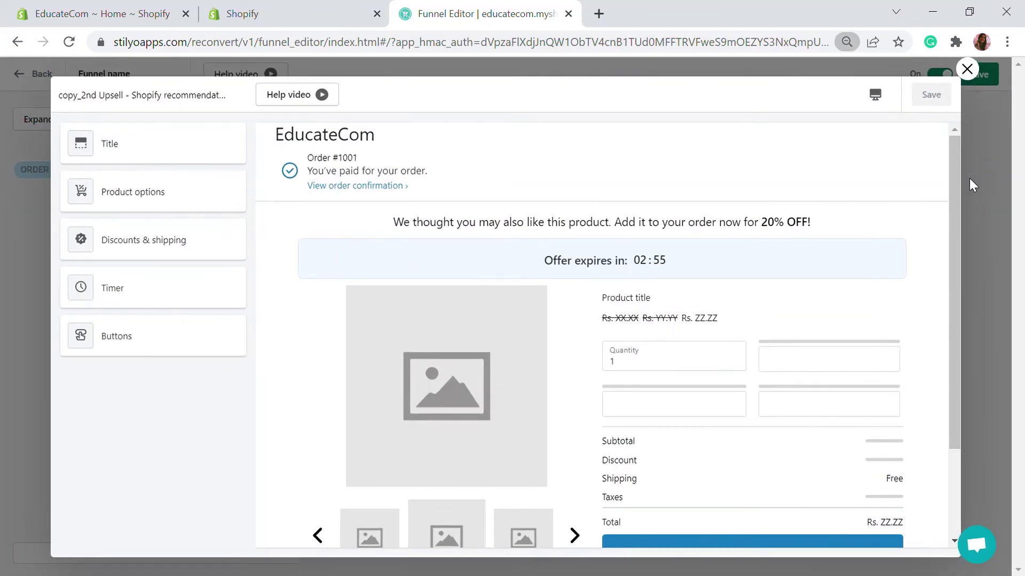
scroll(826, 195, down, 3)
scroll(824, 212, up, 3)
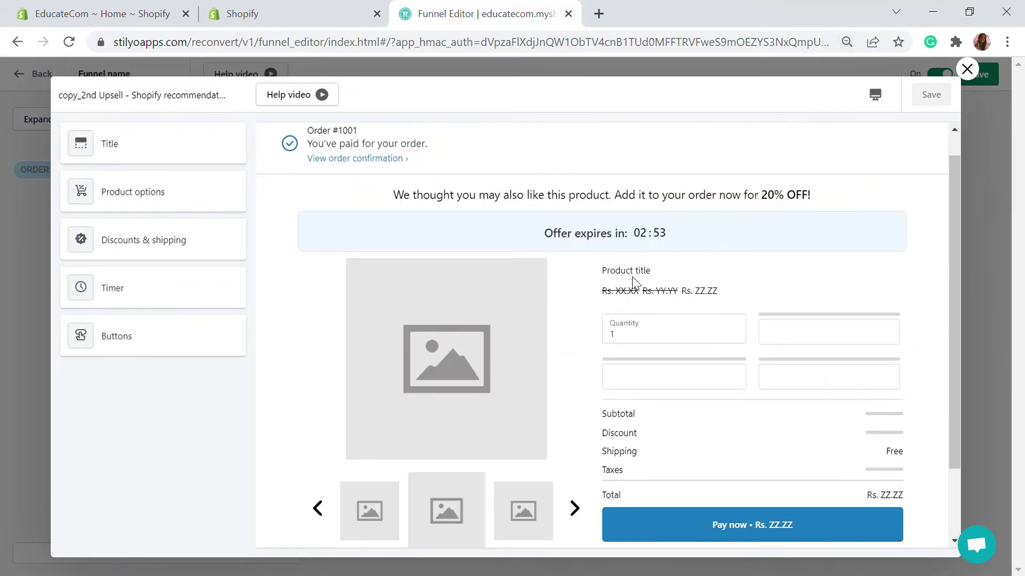
key(ctrl+minus)
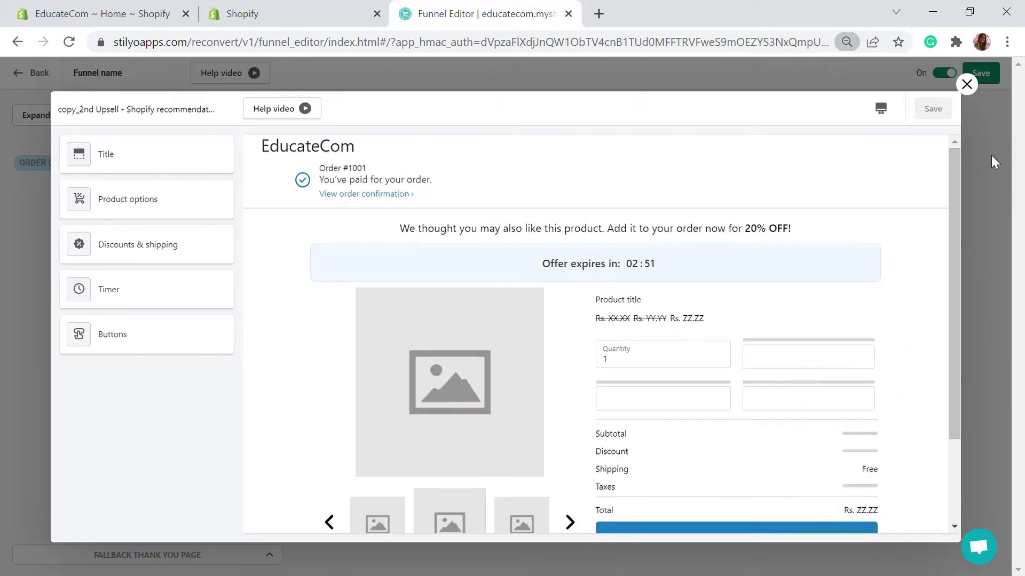
Route declined upsells to Conversion monster and start a new thank-you page for accepted upsells
click(967, 87)
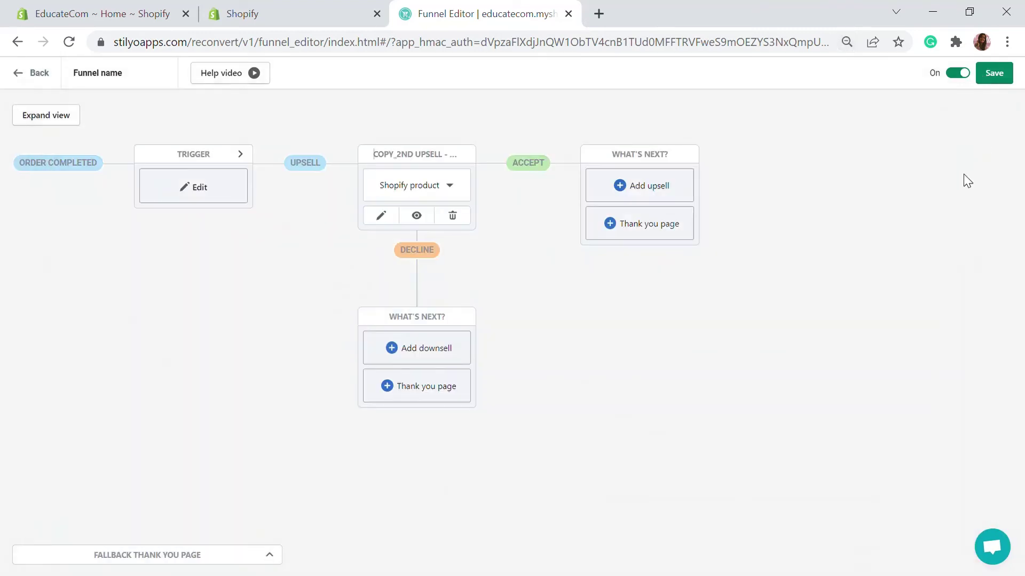
key(ctrl+plus)
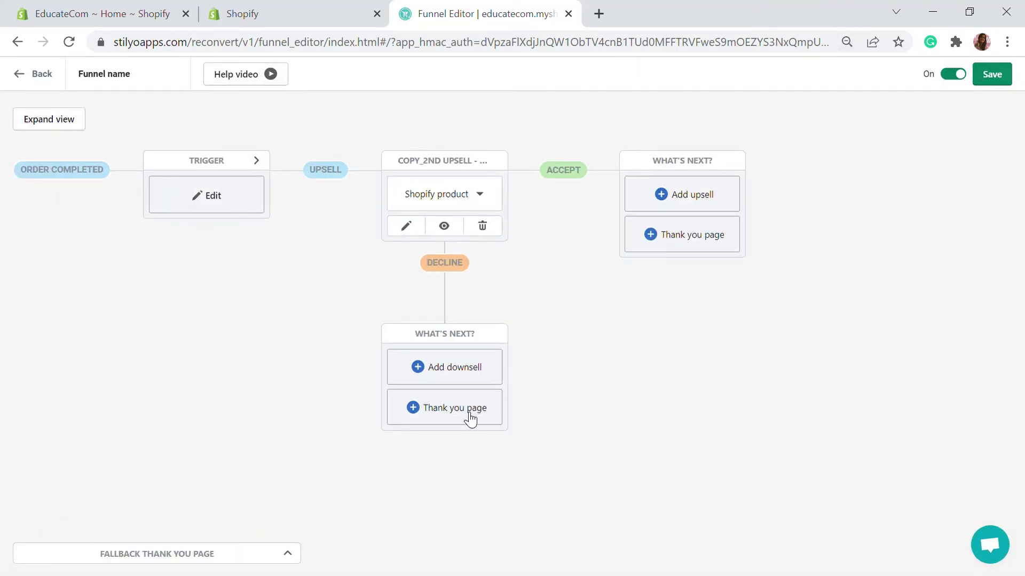
click(431, 415)
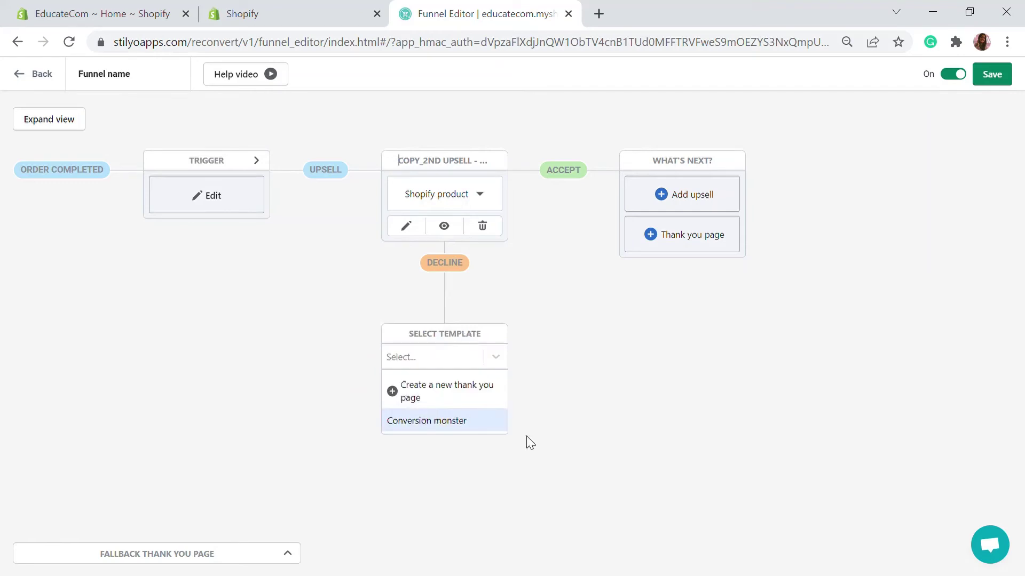
click(438, 425)
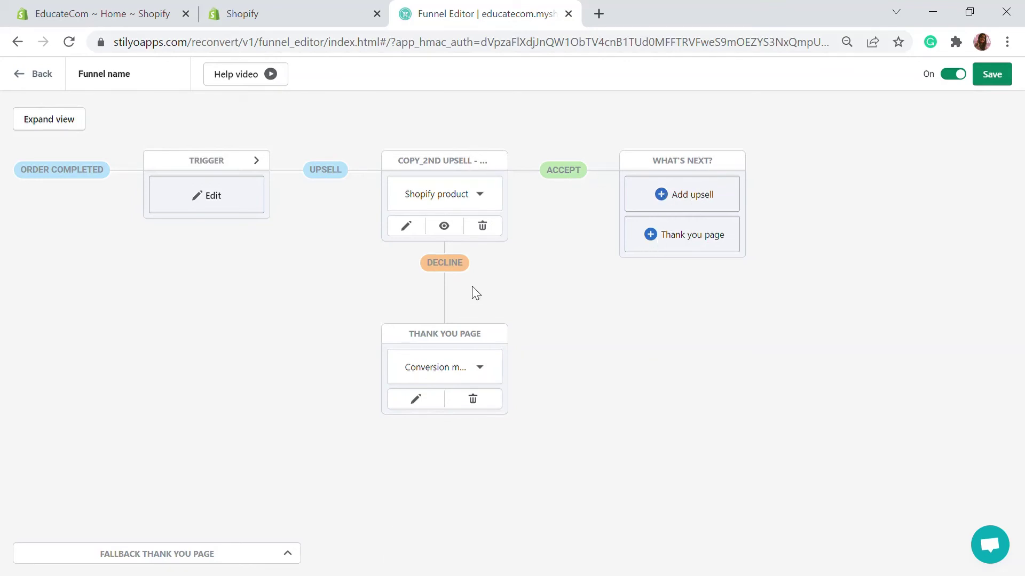
click(694, 246)
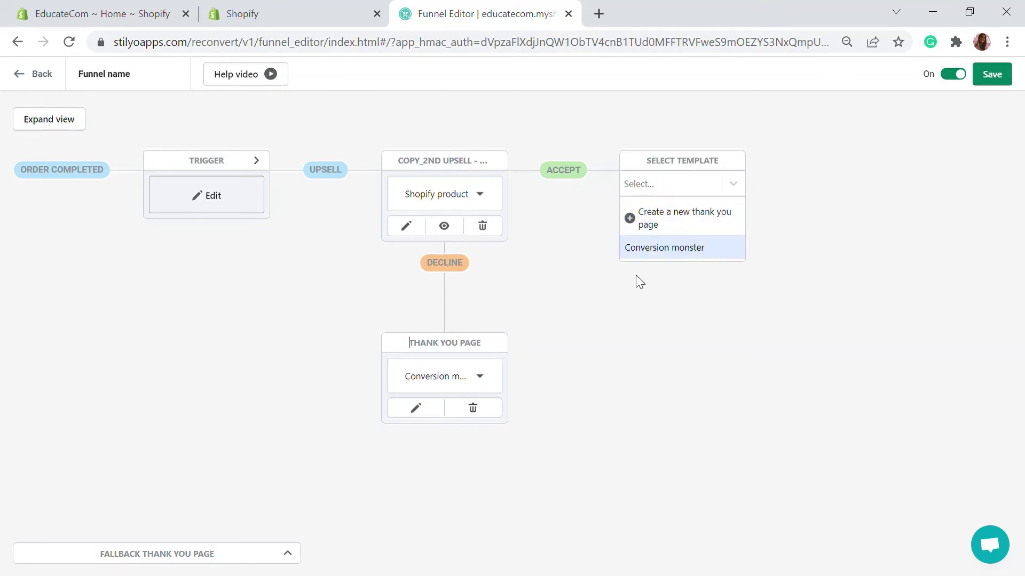
click(692, 227)
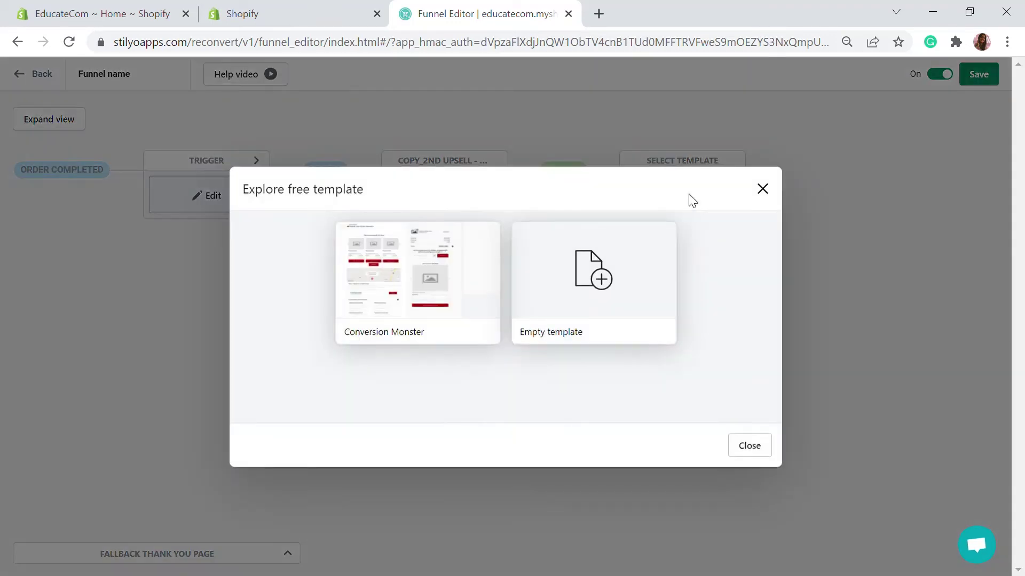
Start from the Empty template and add a Product upsell section to the left area
click(602, 331)
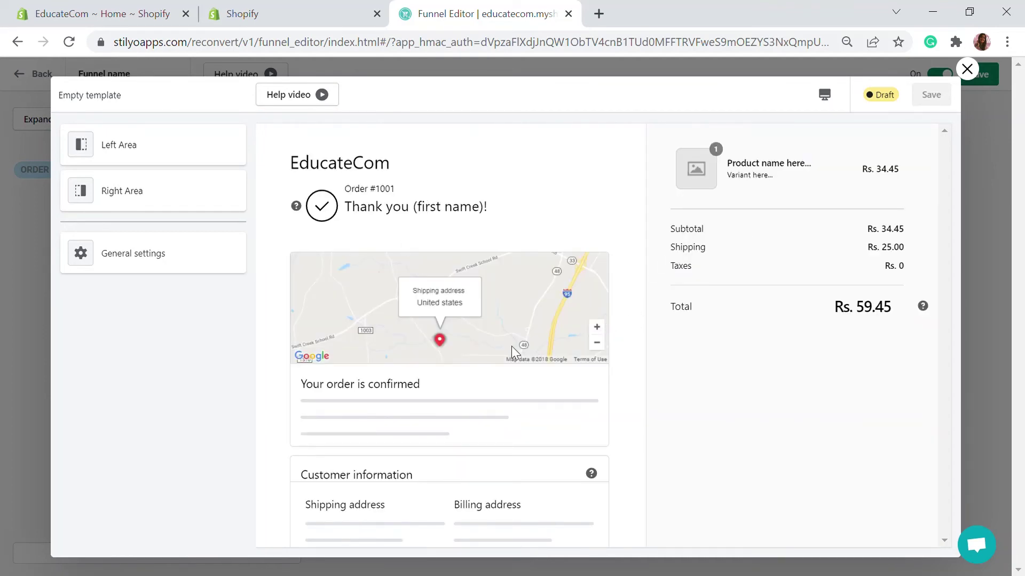
click(169, 146)
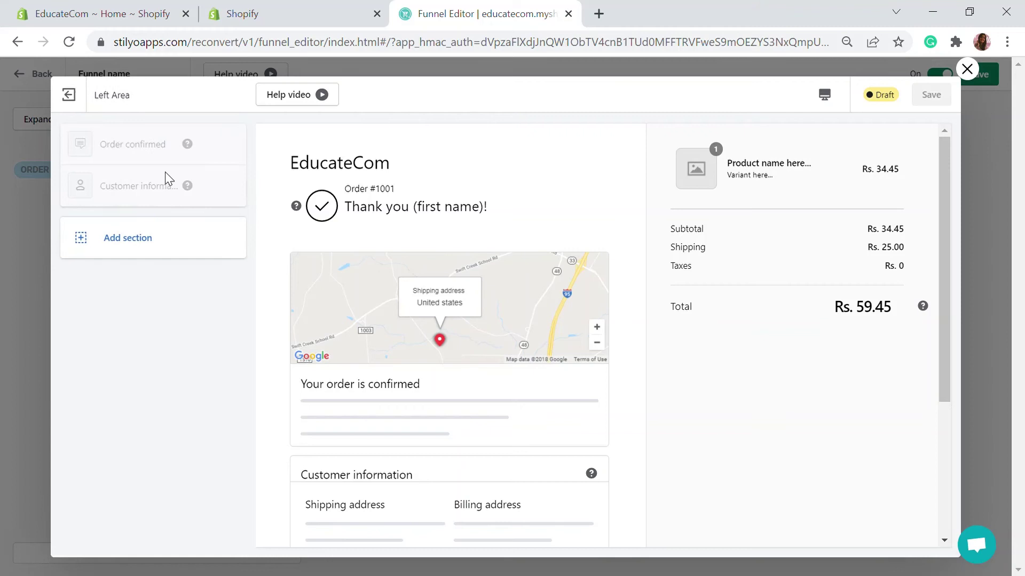
click(155, 234)
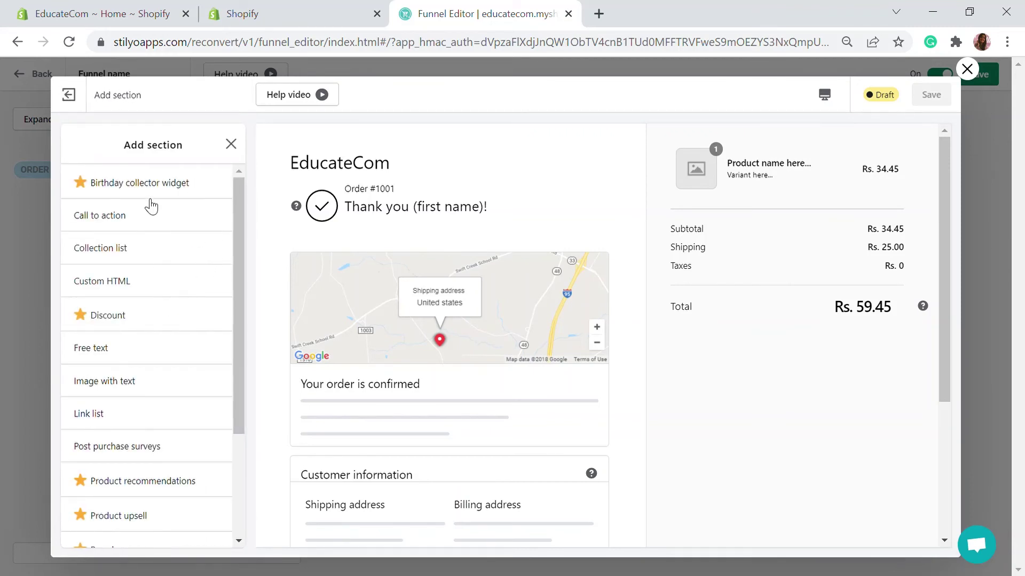
mouse_move(167, 195)
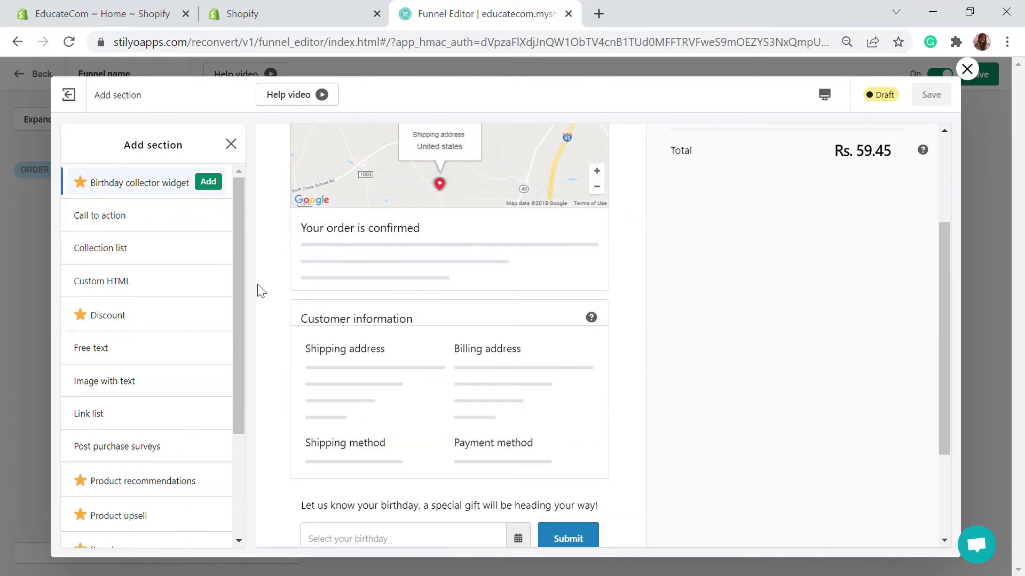
scroll(180, 380, down, 3)
mouse_move(161, 372)
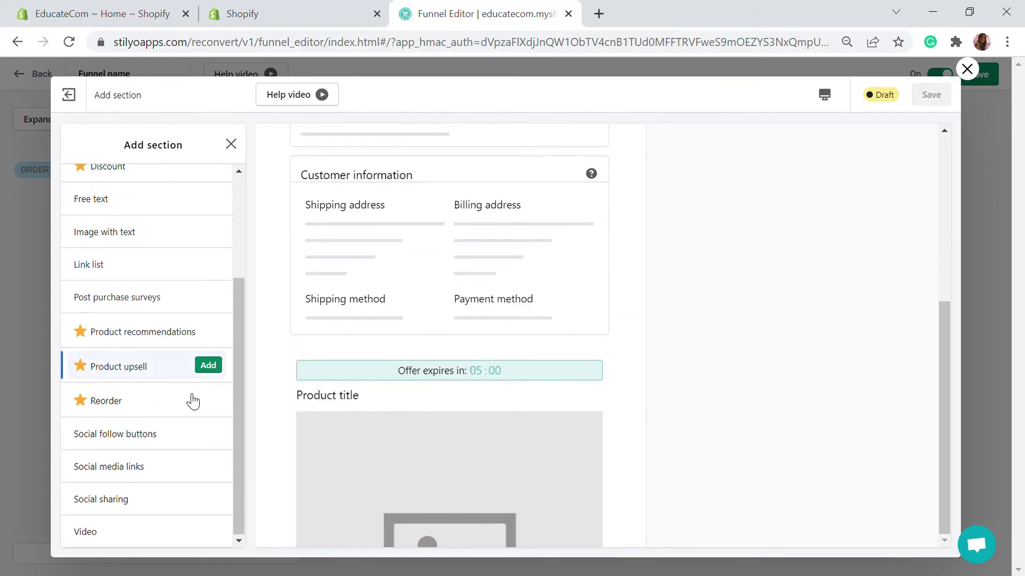
click(218, 366)
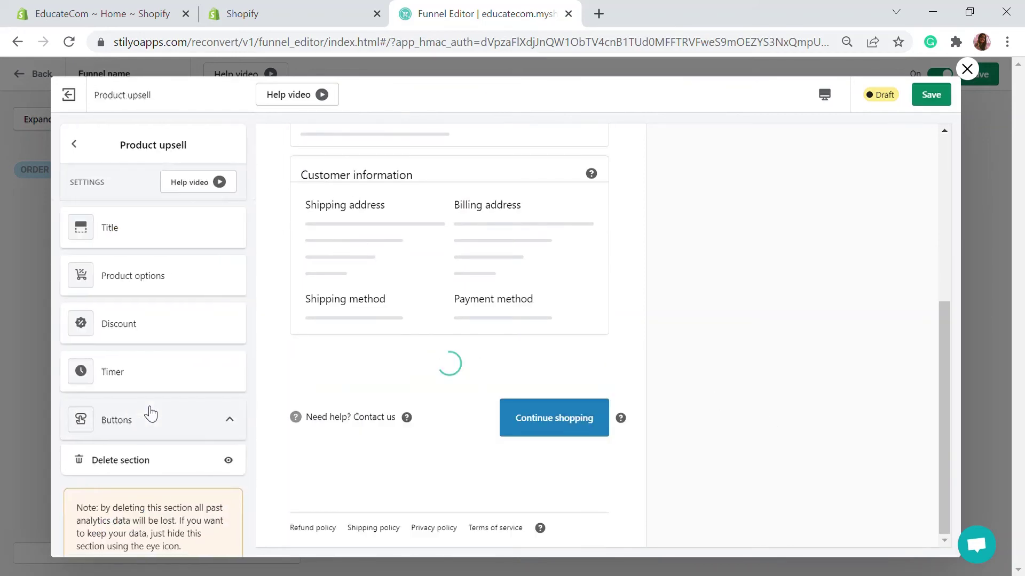
click(146, 414)
Add a Reorder section and move Product upsell above Customer information
click(73, 142)
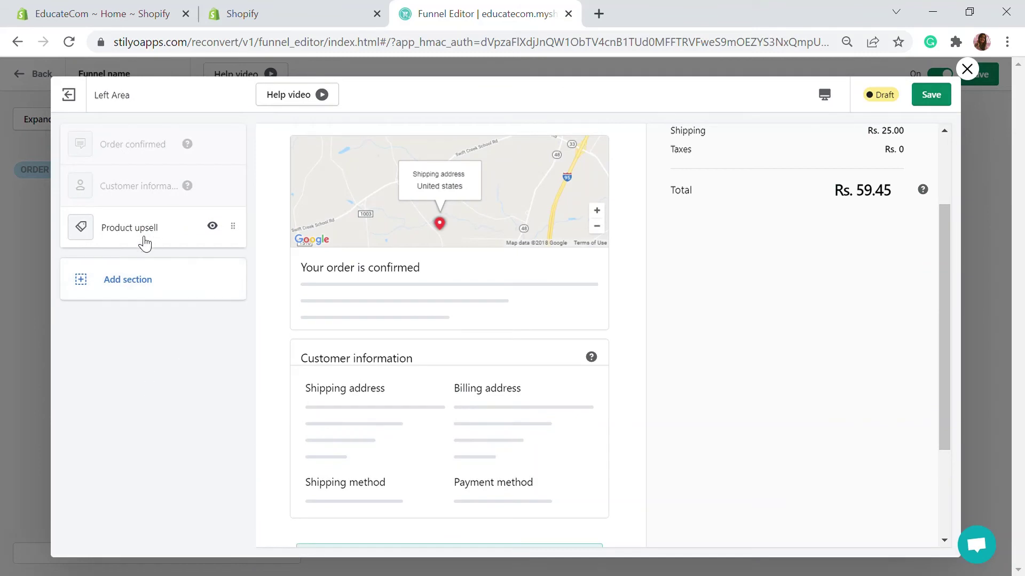
click(152, 279)
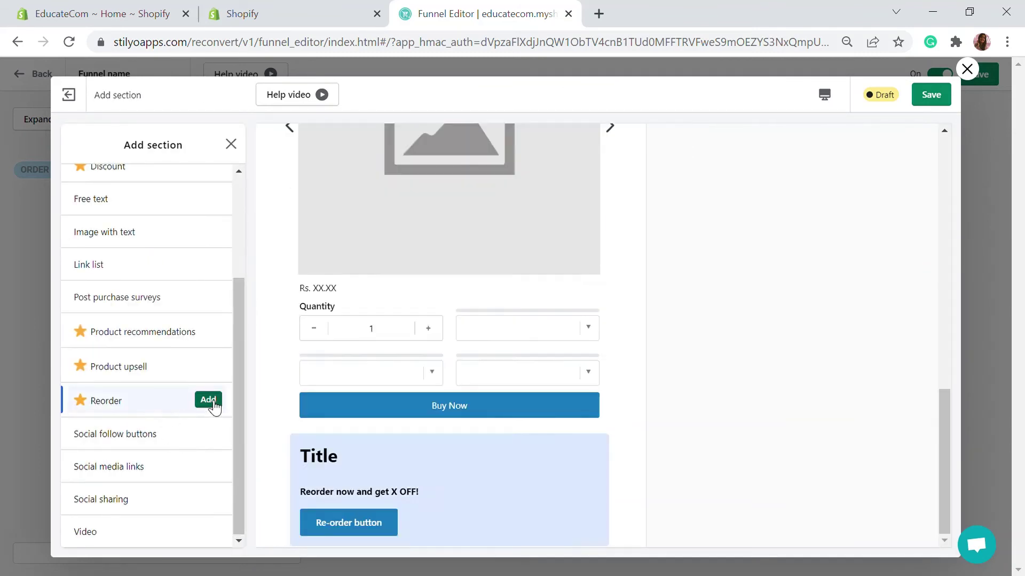
click(214, 402)
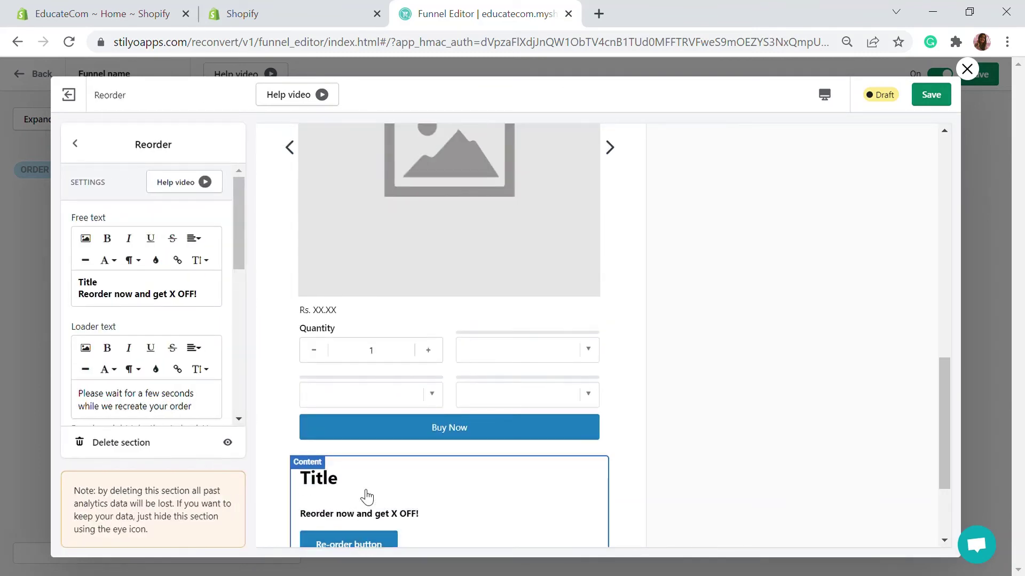
click(98, 145)
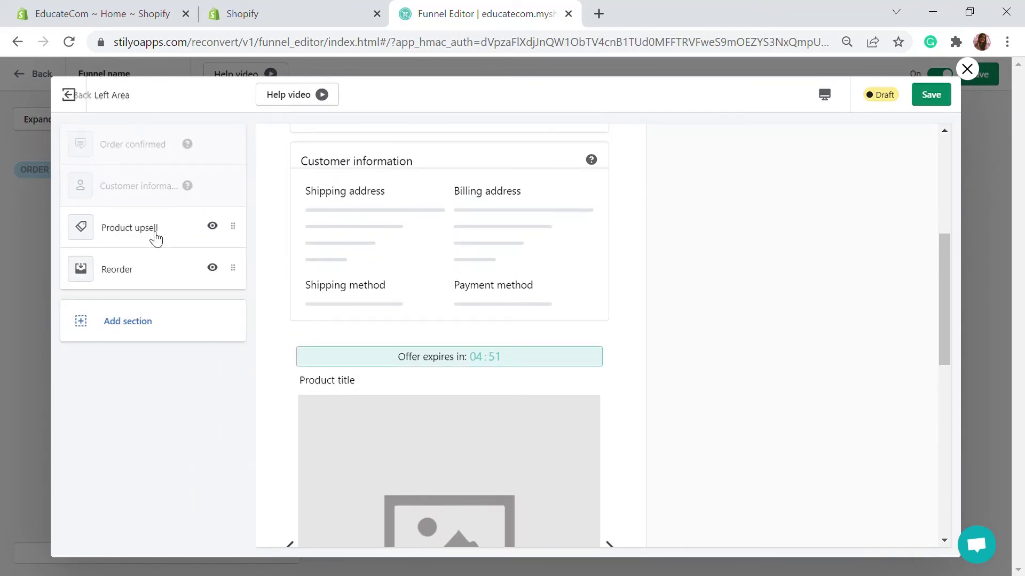
drag(235, 227, 229, 171)
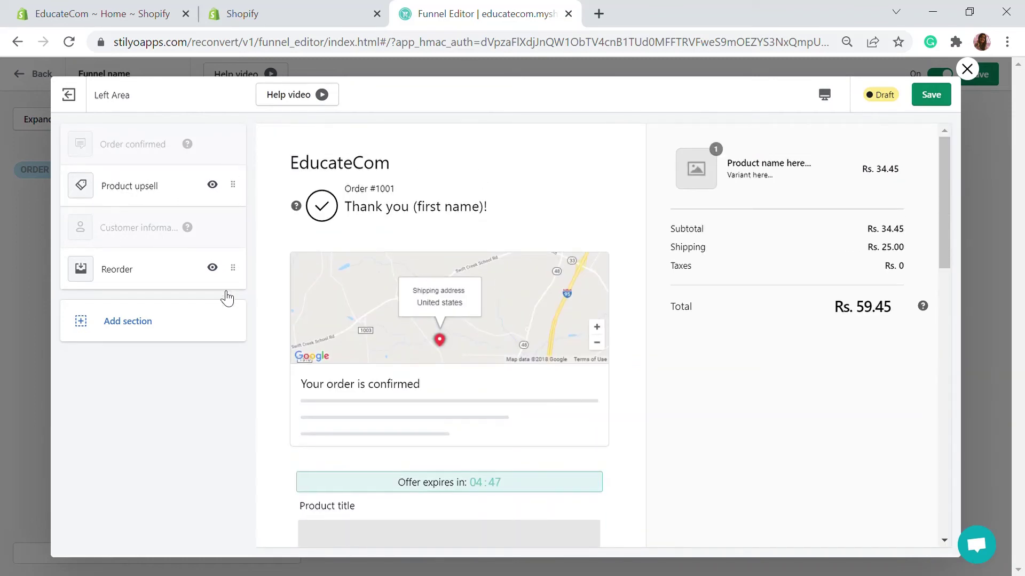
scroll(536, 446, down, 12)
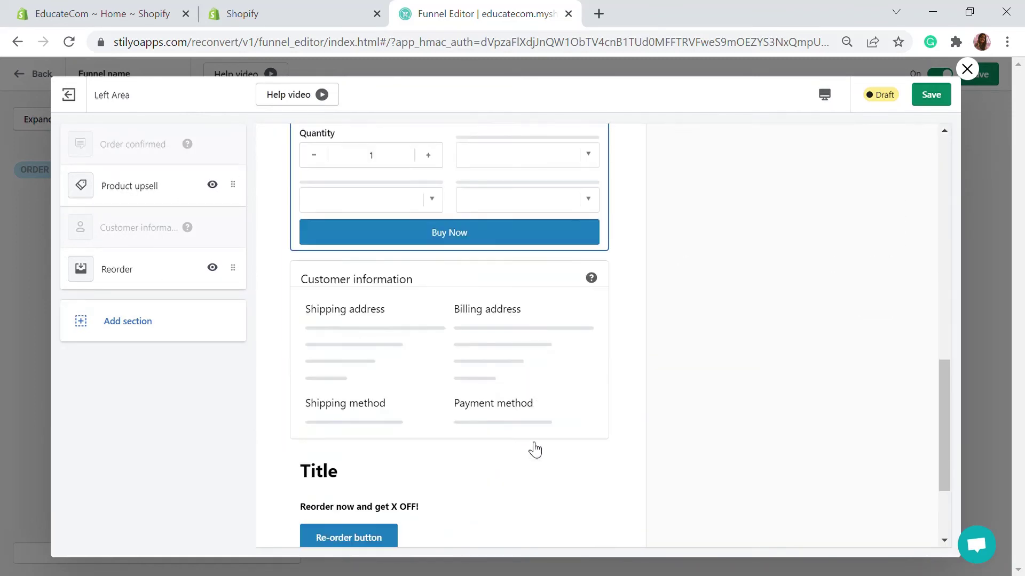
scroll(441, 414, up, 15)
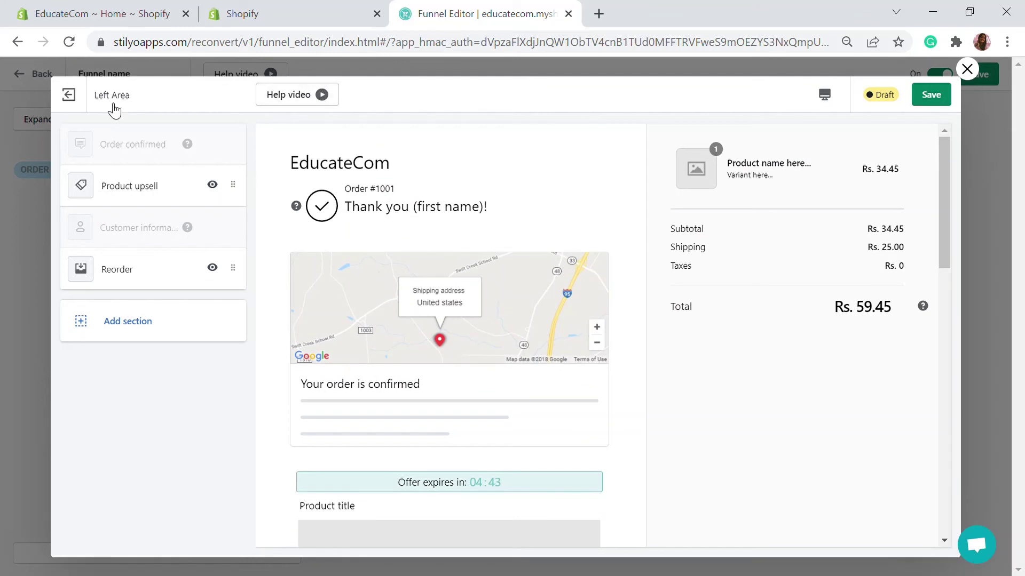
Add a Birthday collector widget to the right area
click(69, 95)
click(140, 196)
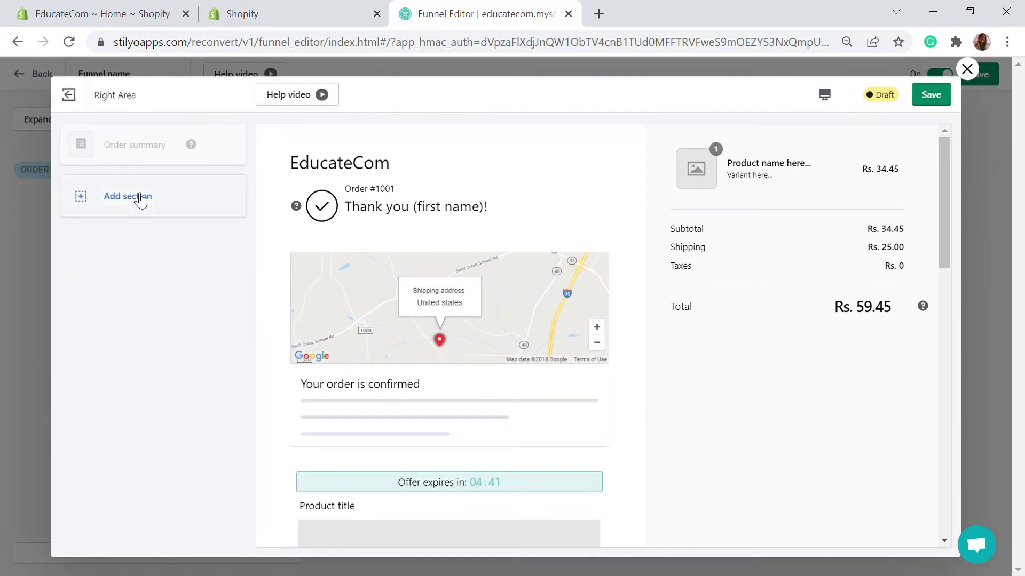
click(174, 195)
scroll(155, 278, up, 3)
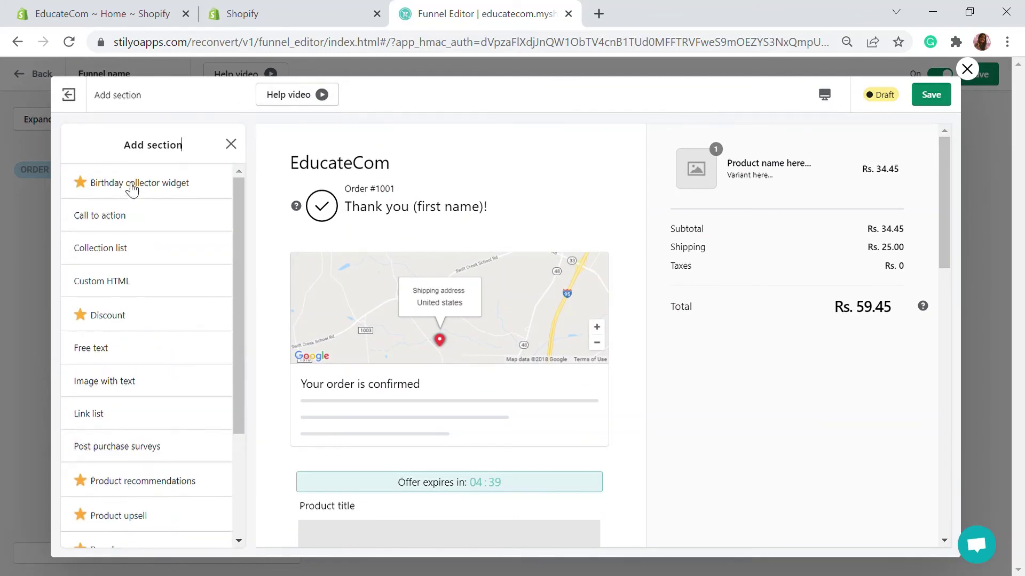
click(203, 183)
click(208, 185)
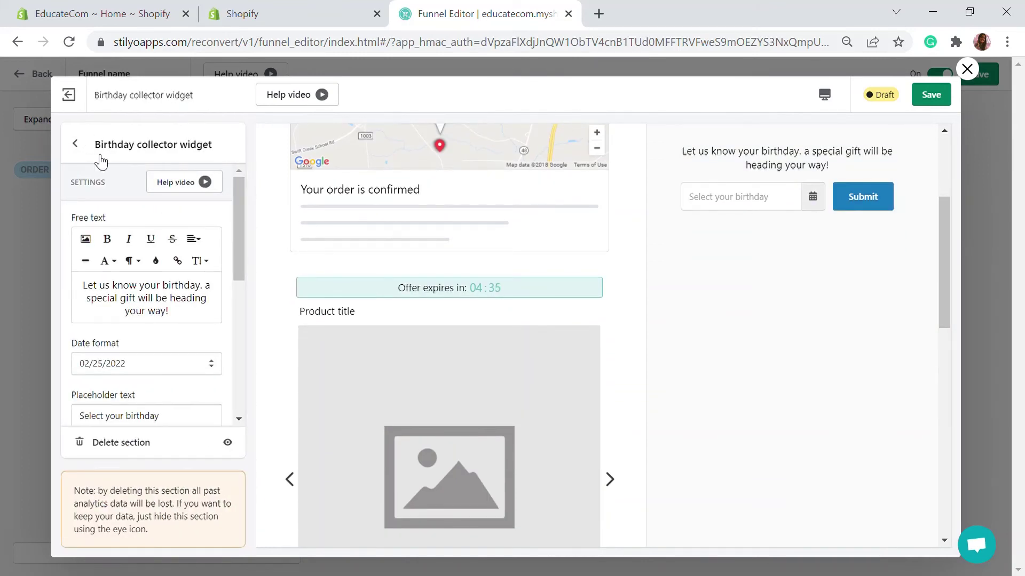
scroll(112, 348, down, 10)
scroll(132, 347, up, 10)
Add Social follow buttons to the right area
click(87, 145)
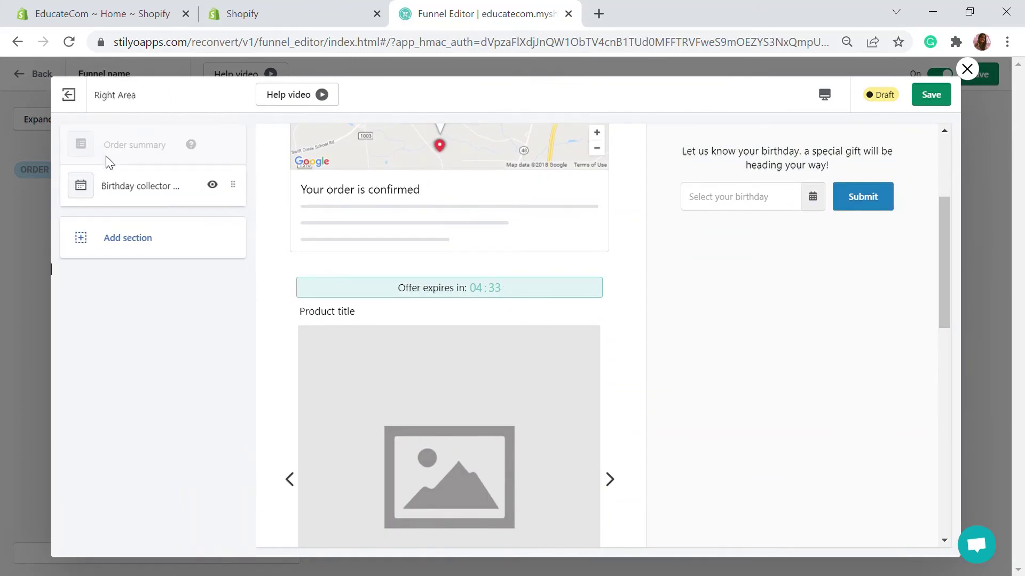
click(112, 239)
scroll(160, 320, down, 3)
scroll(166, 338, down, 1)
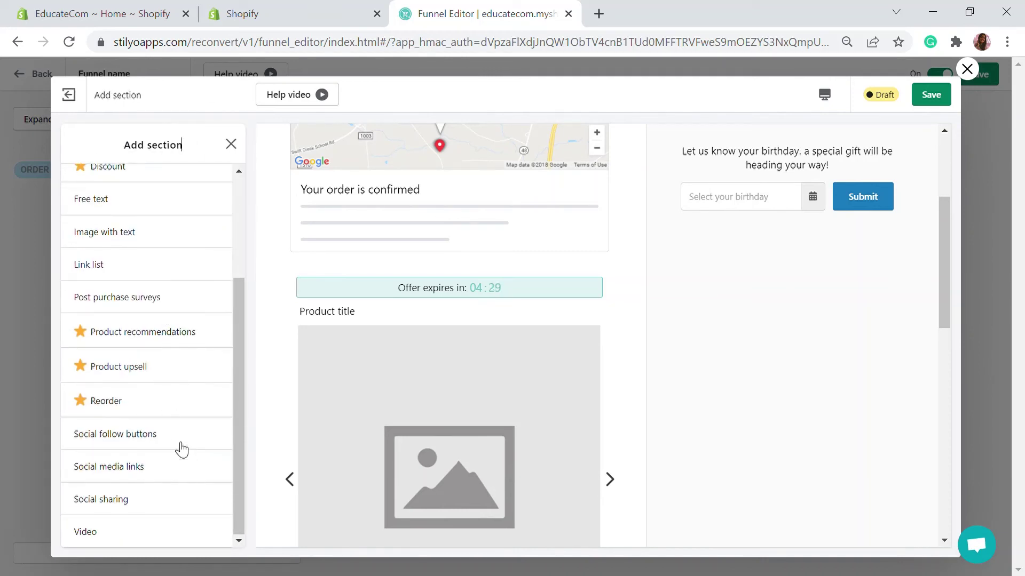
click(210, 443)
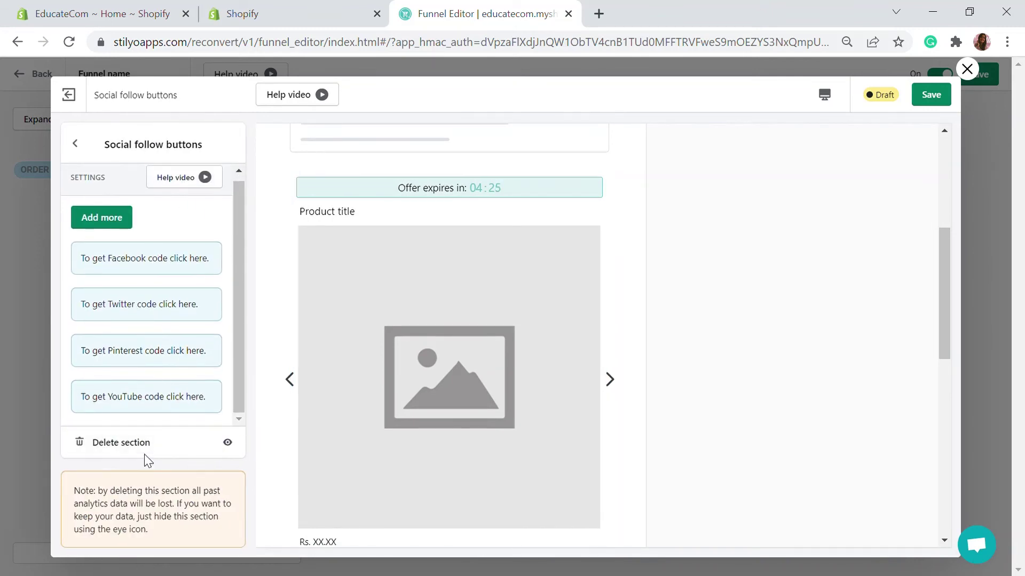
scroll(917, 270, up, 5)
click(74, 143)
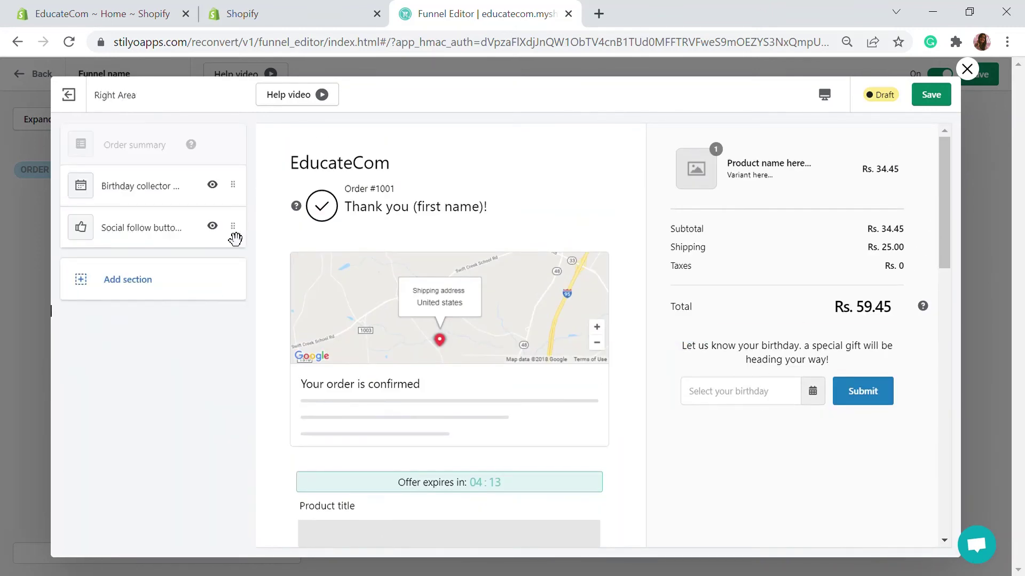
mouse_move(231, 227)
mouse_down()
mouse_move(238, 137)
mouse_move(222, 238)
mouse_up()
Save the thank-you page template and close the editor
click(930, 94)
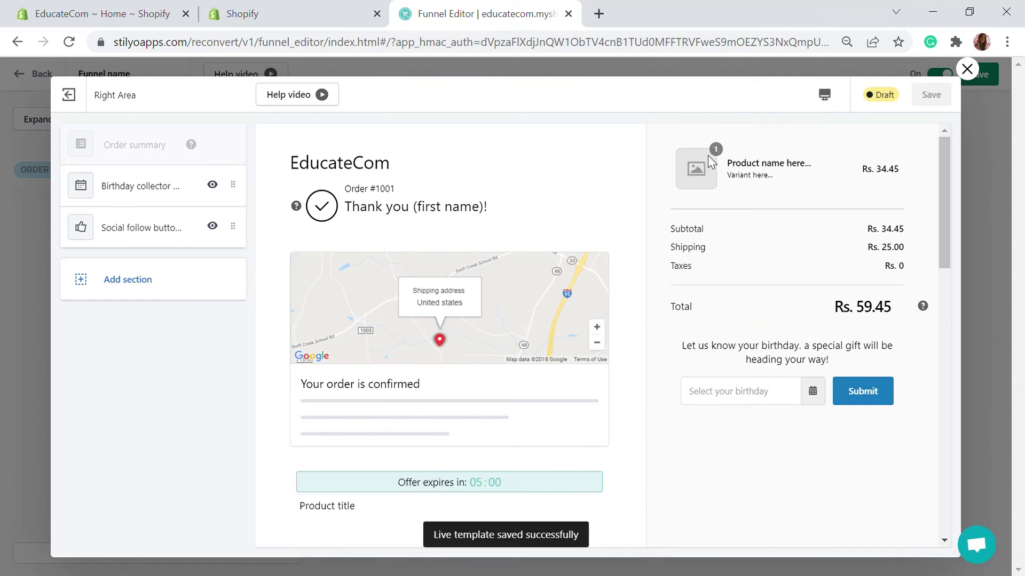
key(ctrl+minus)
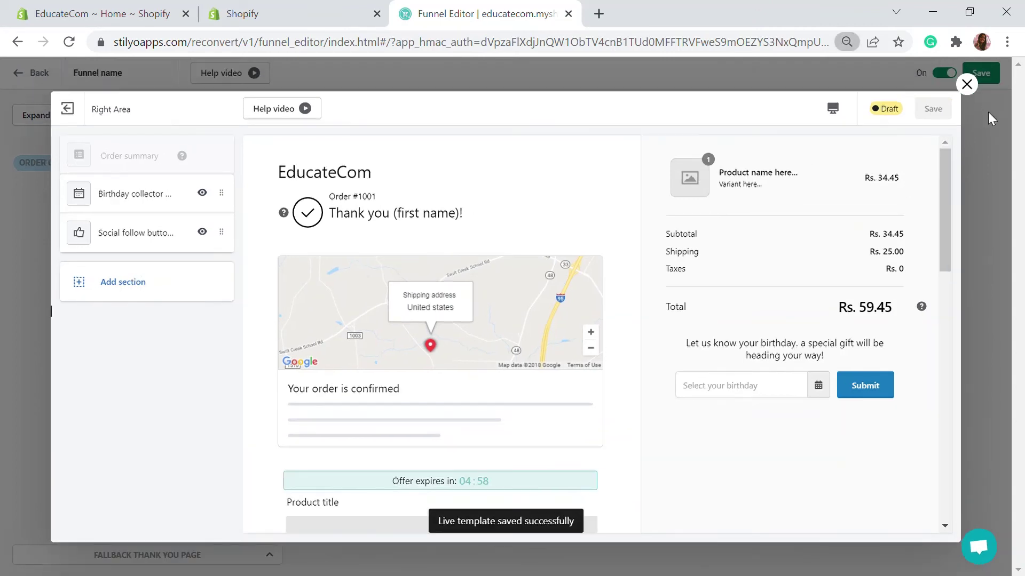
click(966, 85)
Keep Empty template as the accepted-upsell thank-you page and save the funnel
key(ctrl+plus)
key(ctrl+plus)
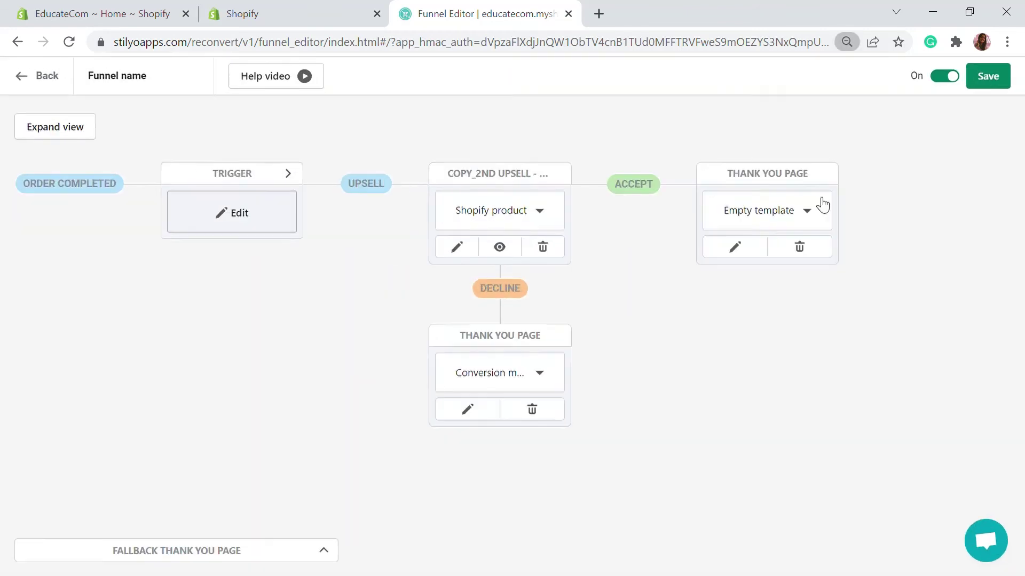
click(785, 221)
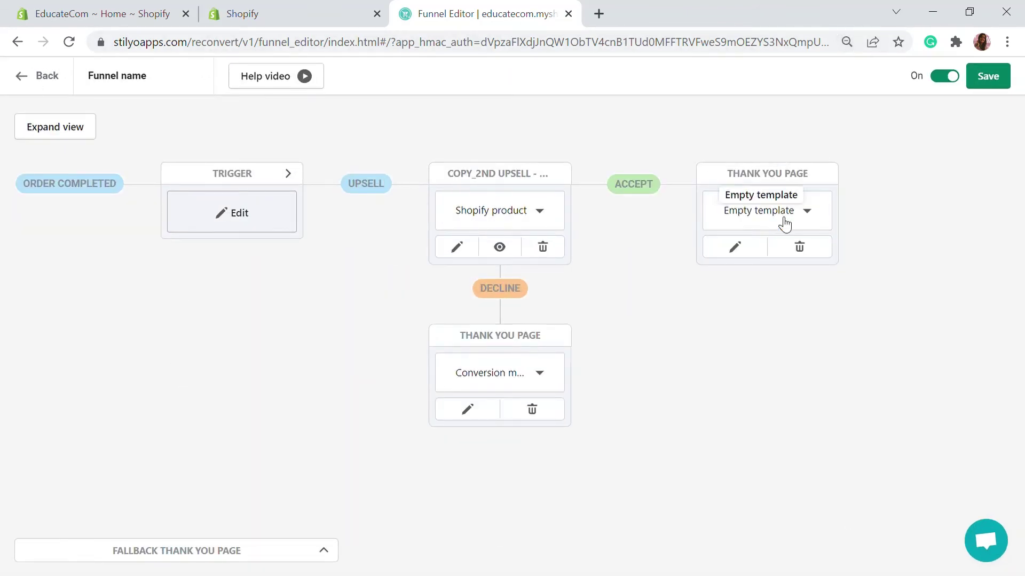
click(784, 223)
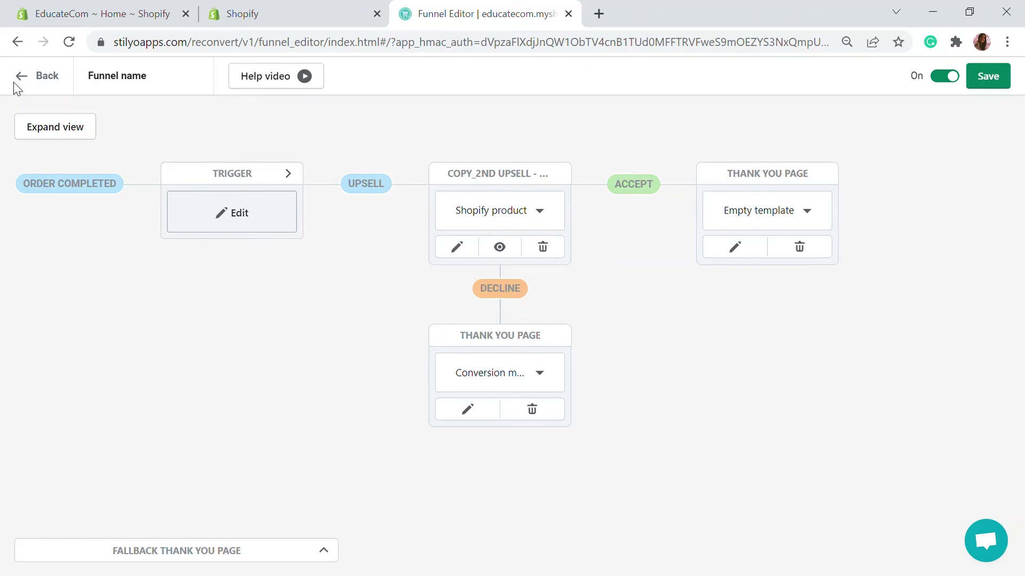
click(1007, 85)
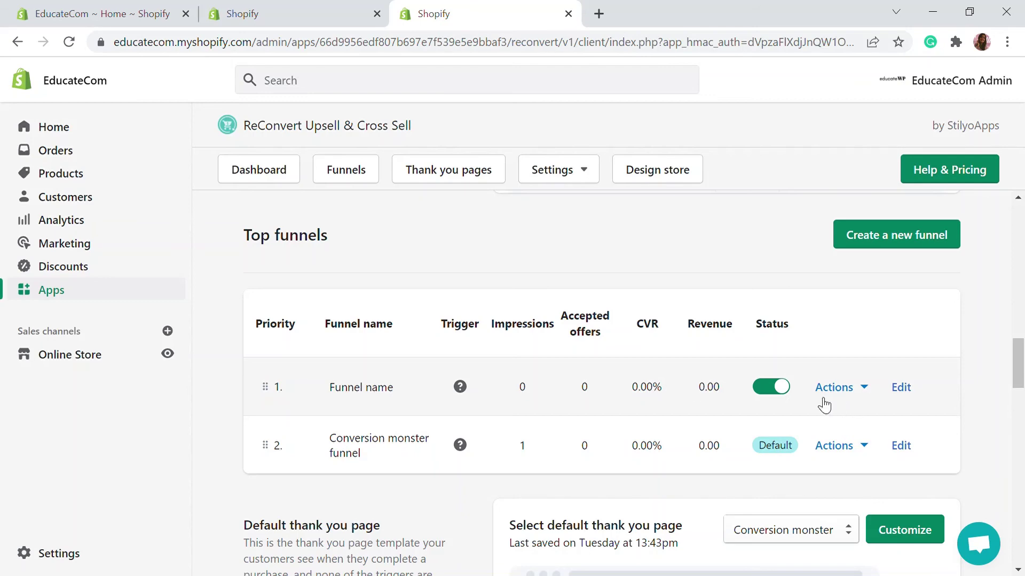
scroll(794, 391, down, 3)
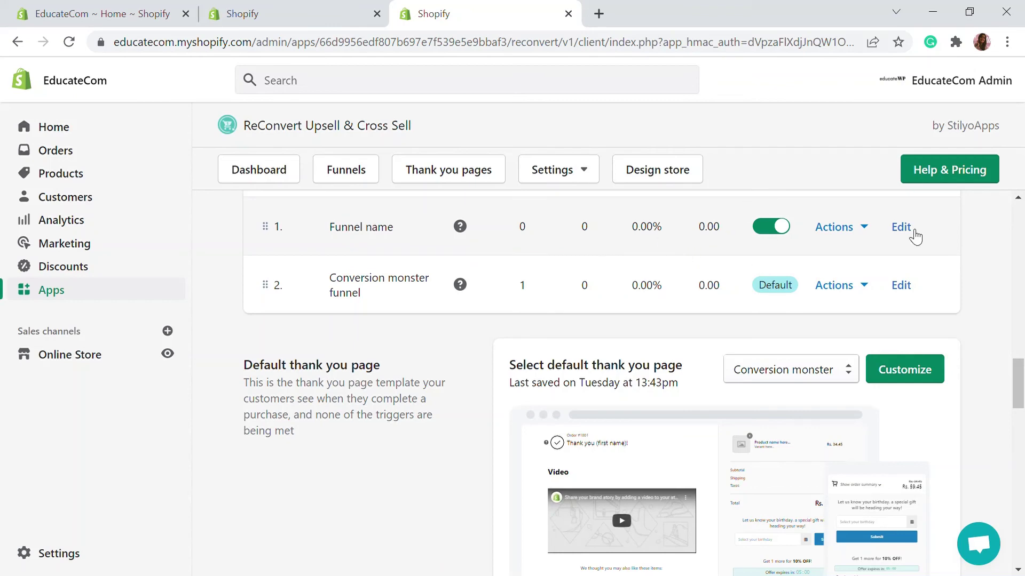
scroll(710, 245, down, 2)
scroll(707, 238, up, 5)
scroll(699, 256, down, 9)
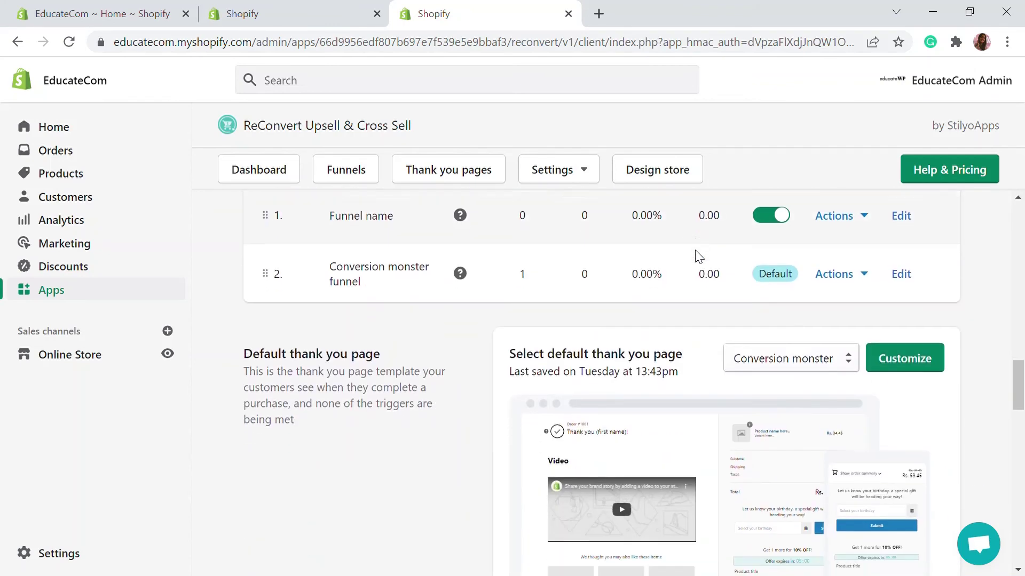
scroll(427, 350, up, 6)
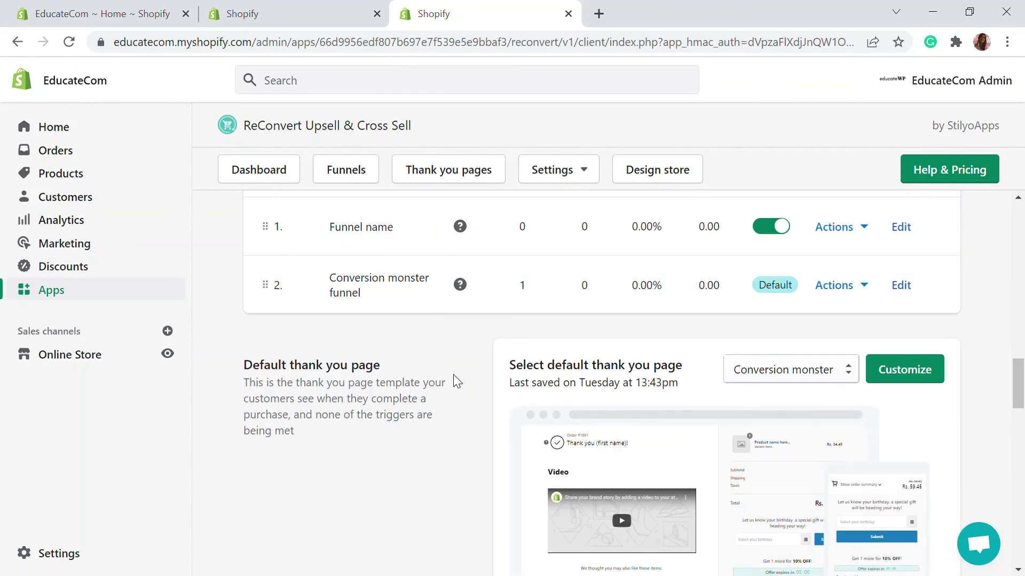
scroll(389, 404, down, 3)
scroll(462, 371, down, 6)
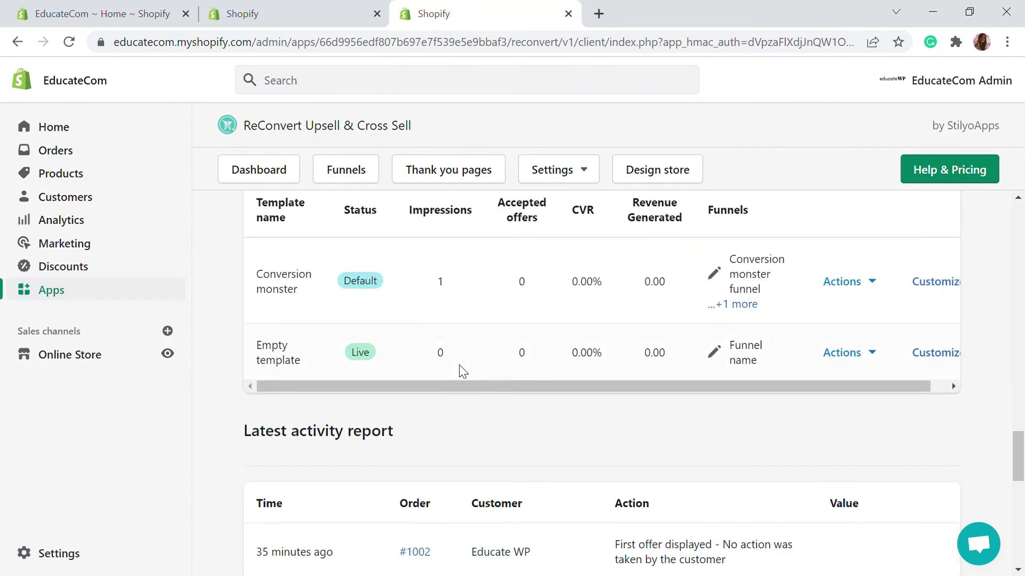
scroll(464, 327, down, 3)
scroll(480, 384, down, 3)
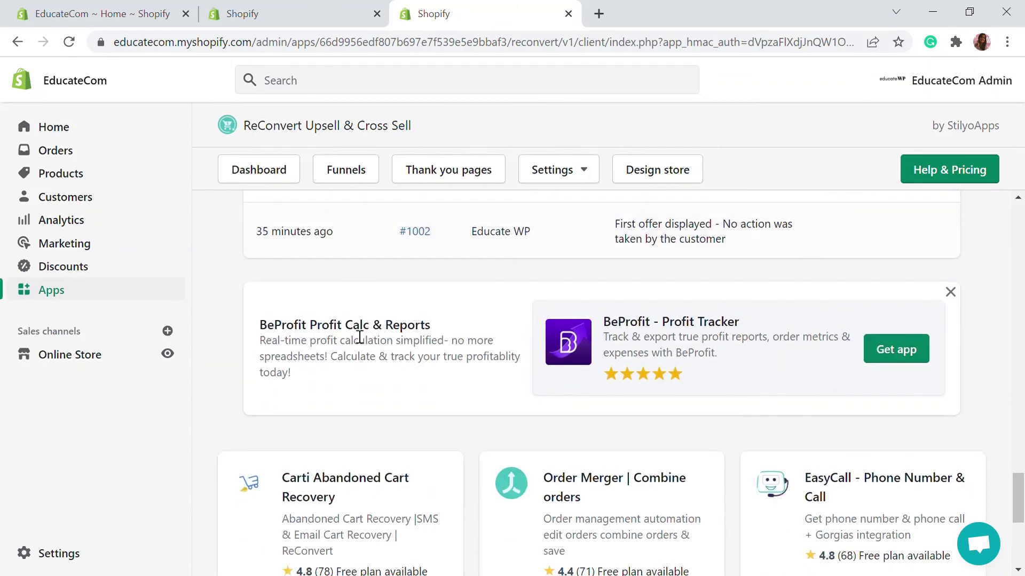
scroll(288, 299, up, 5)
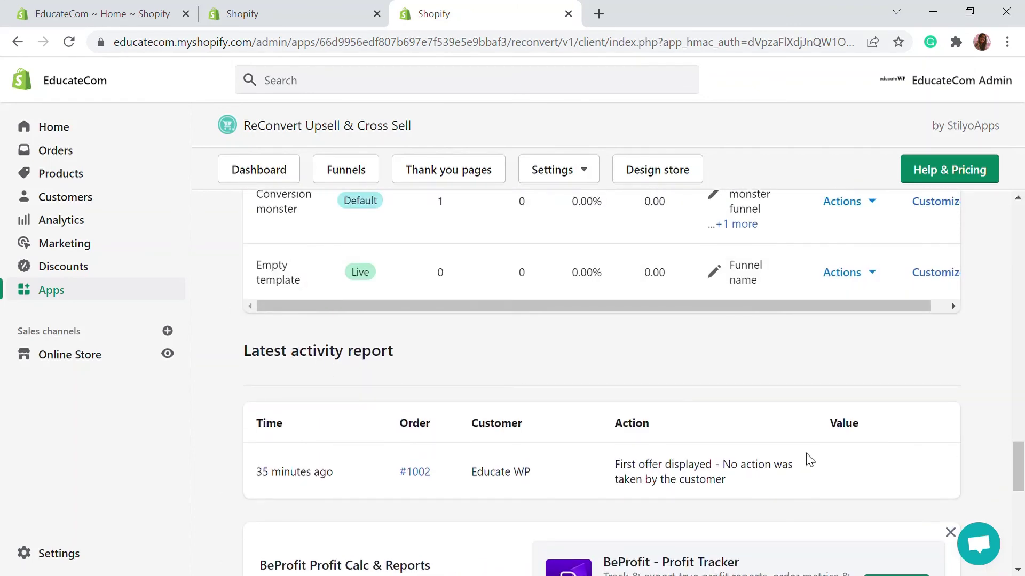
scroll(678, 464, down, 2)
scroll(488, 280, down, 10)
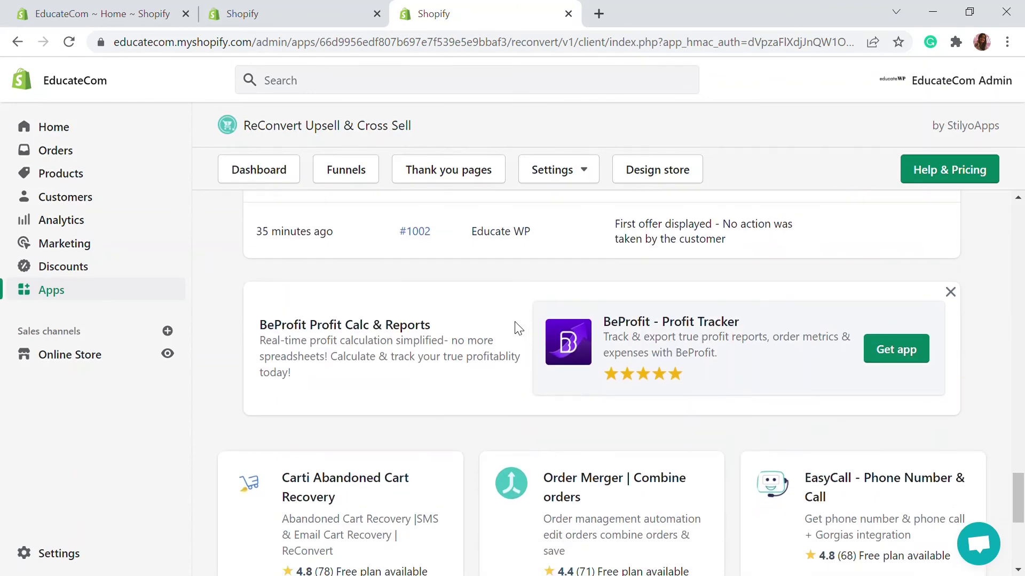
scroll(454, 351, up, 15)
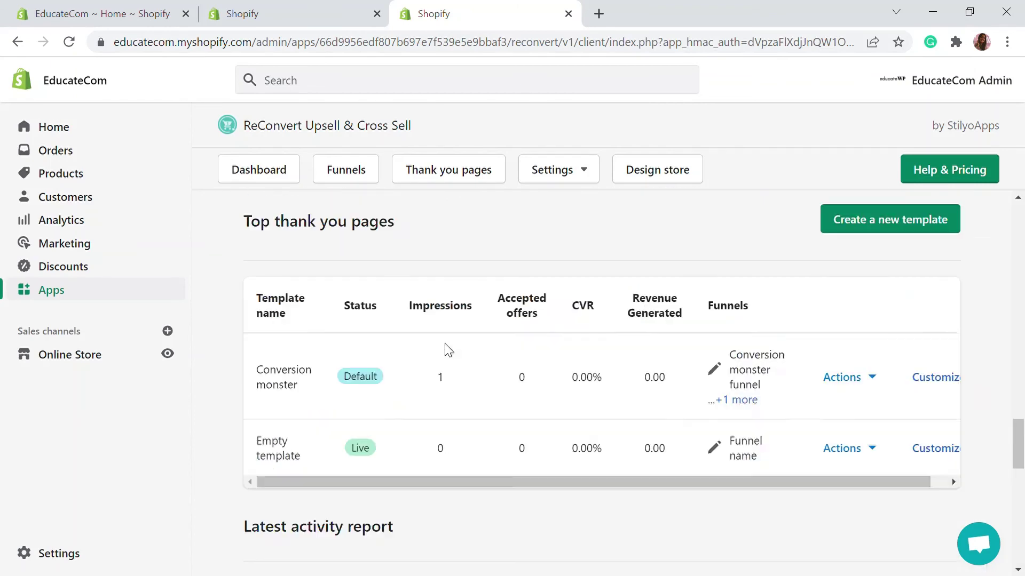
scroll(819, 405, down, 5)
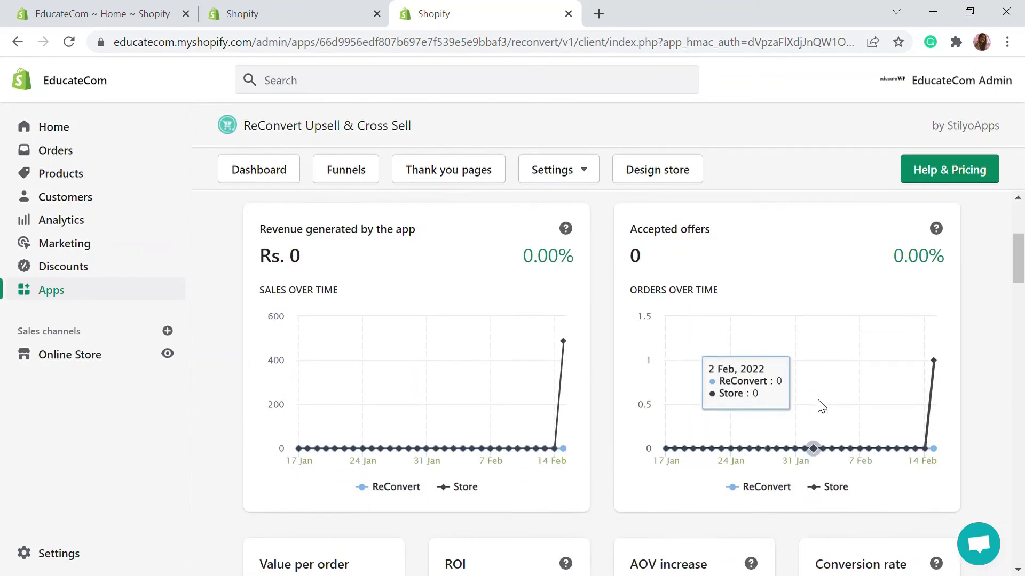
scroll(765, 406, up, 5)
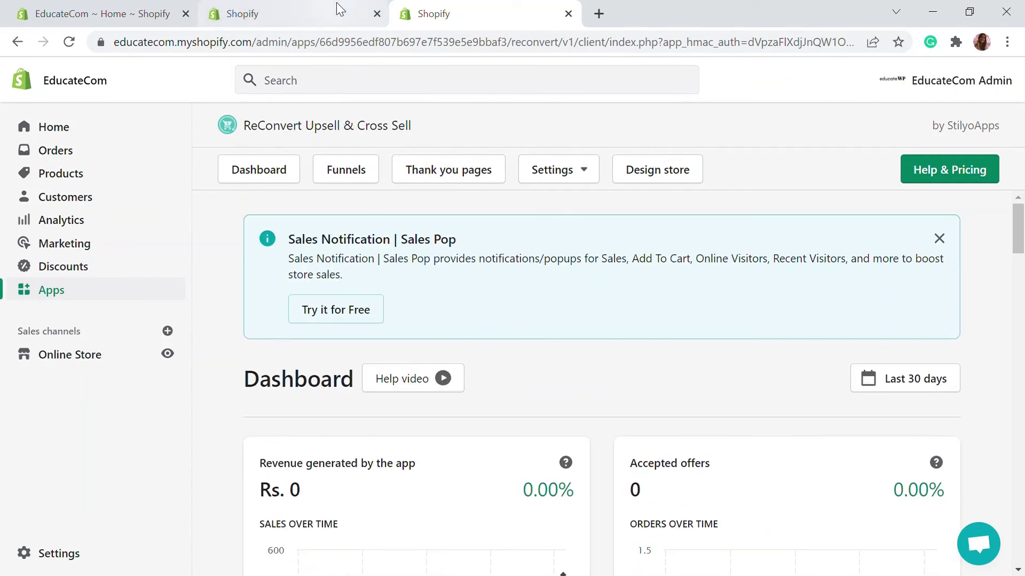
View order #1001's status page from Orders, then close it and the leftover app tab
click(308, 10)
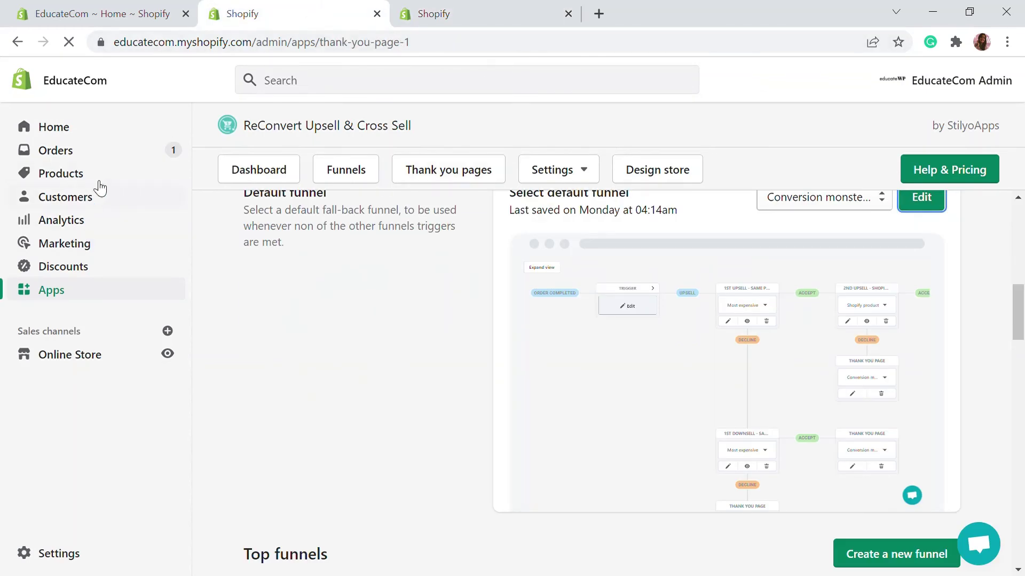
click(106, 154)
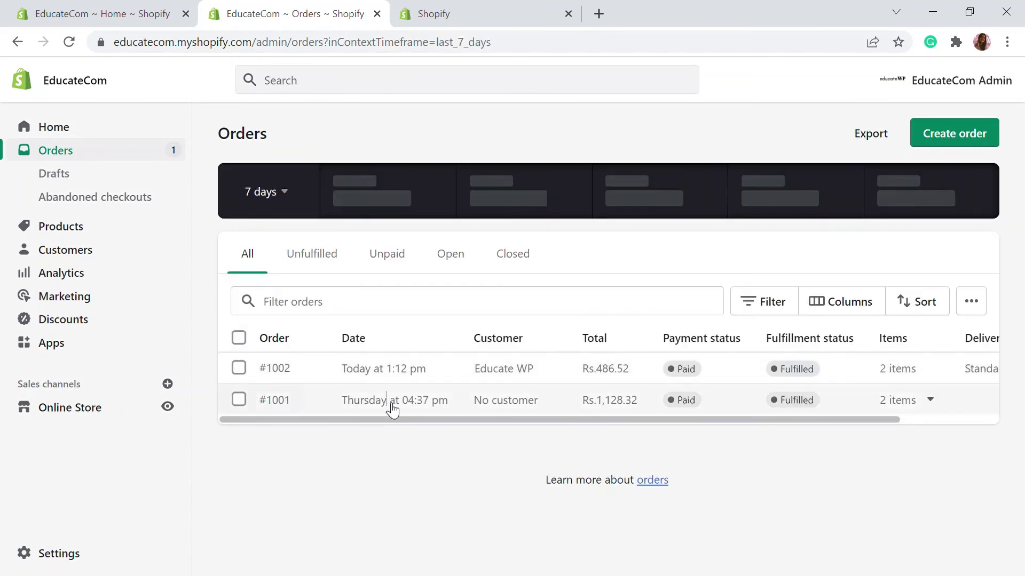
click(393, 411)
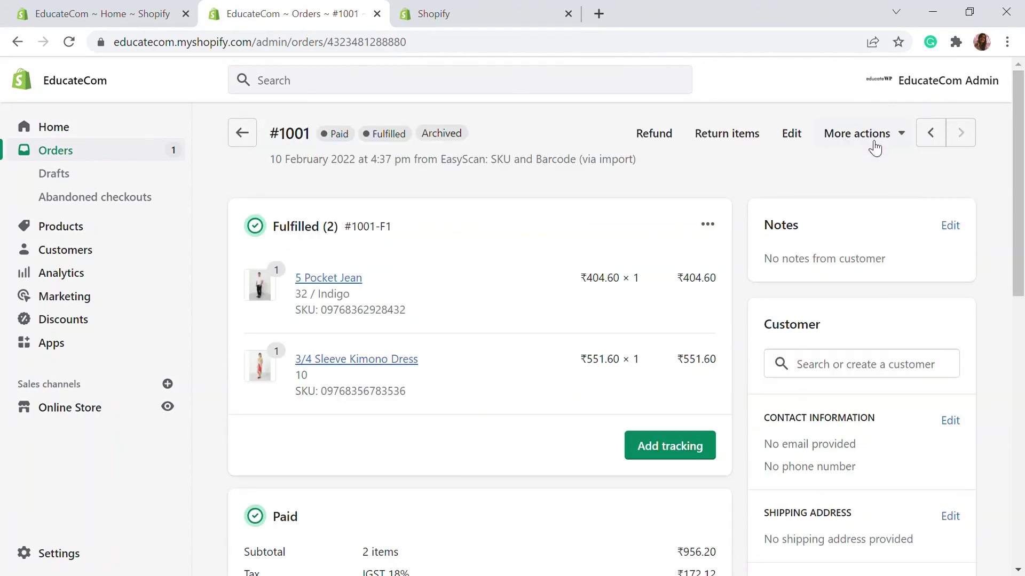
click(876, 140)
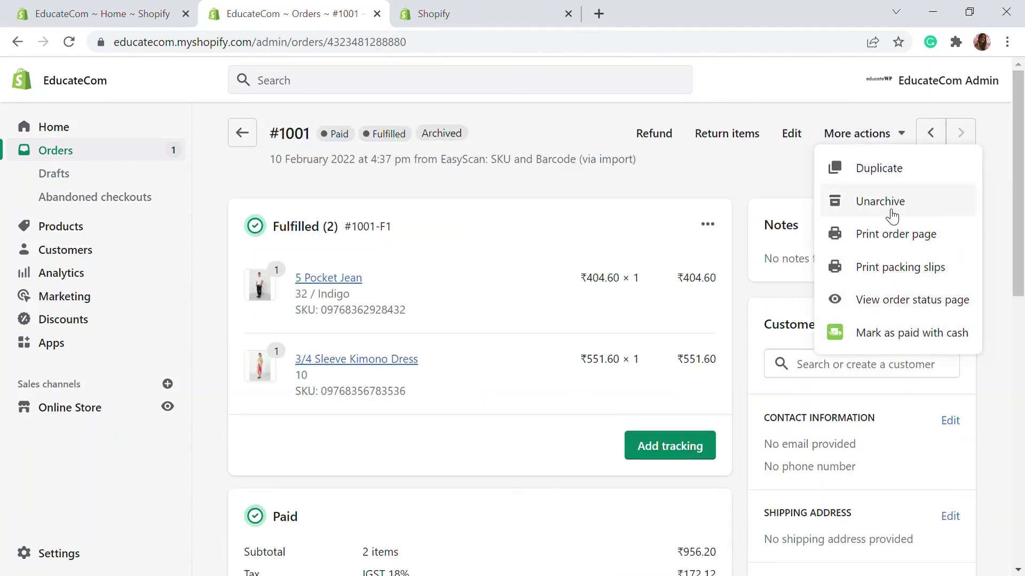
click(912, 300)
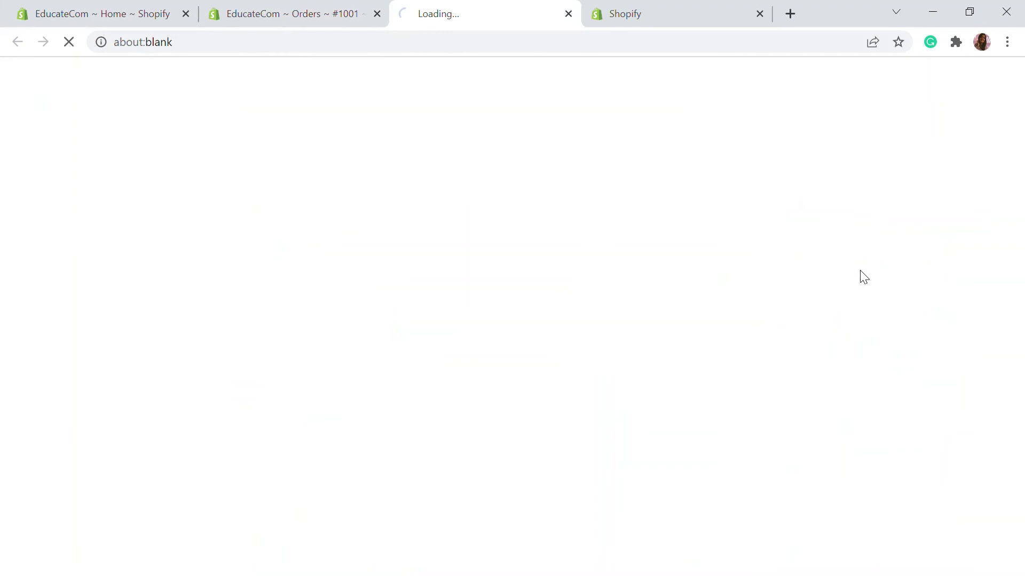
click(760, 14)
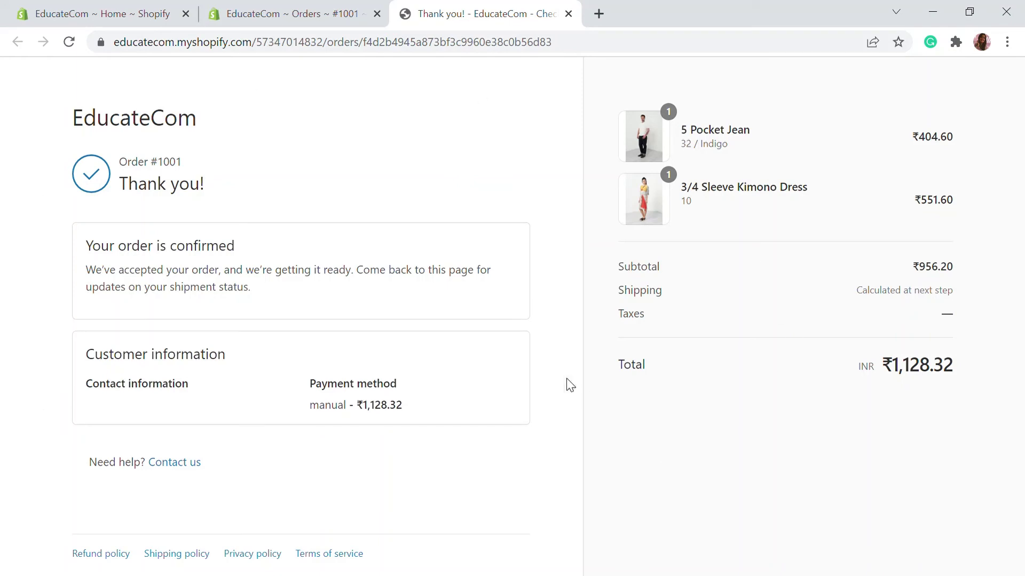
click(568, 14)
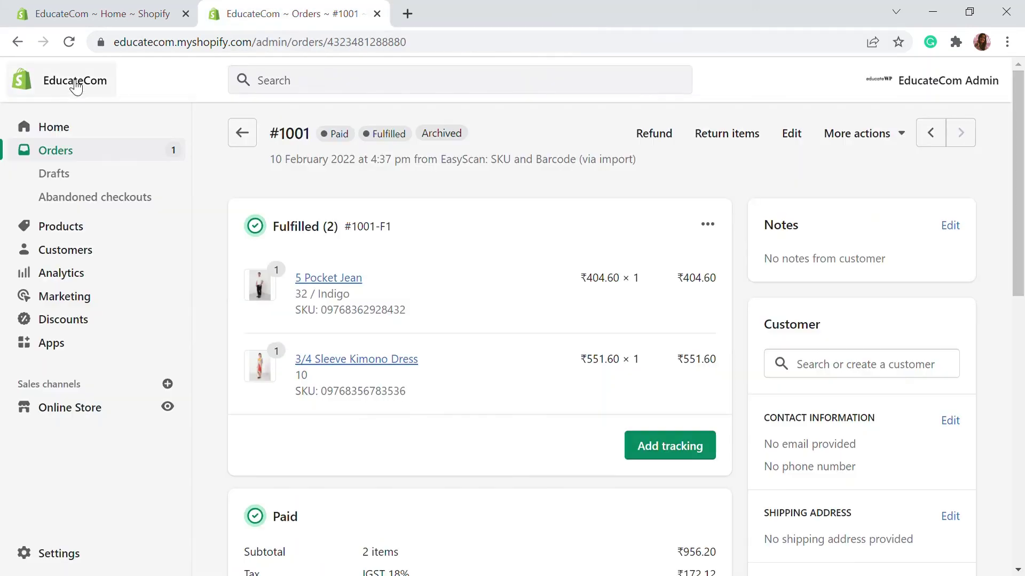
Open the online store and add the Floral Tent Dress in White to the cart
click(166, 411)
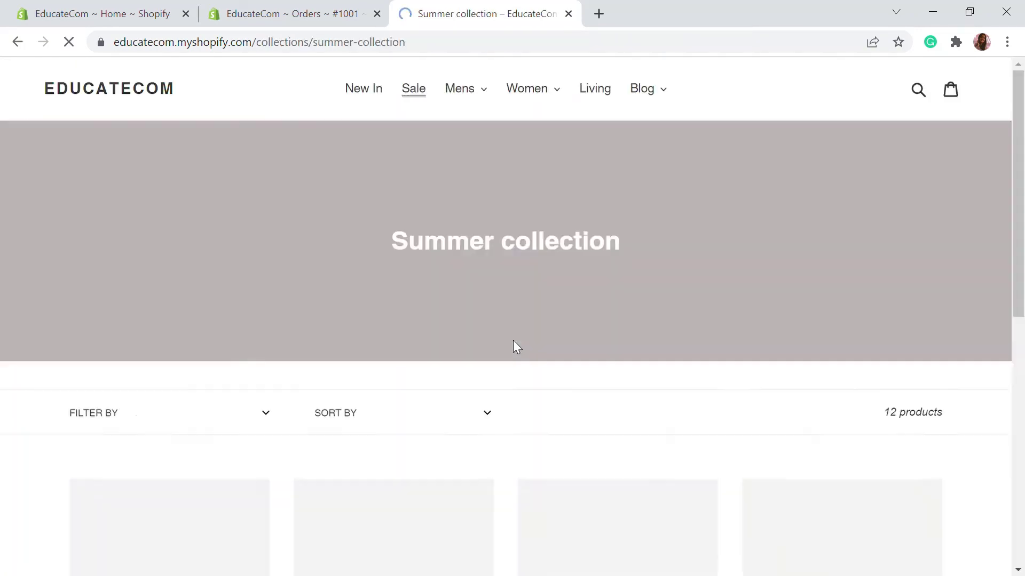
scroll(515, 344, down, 9)
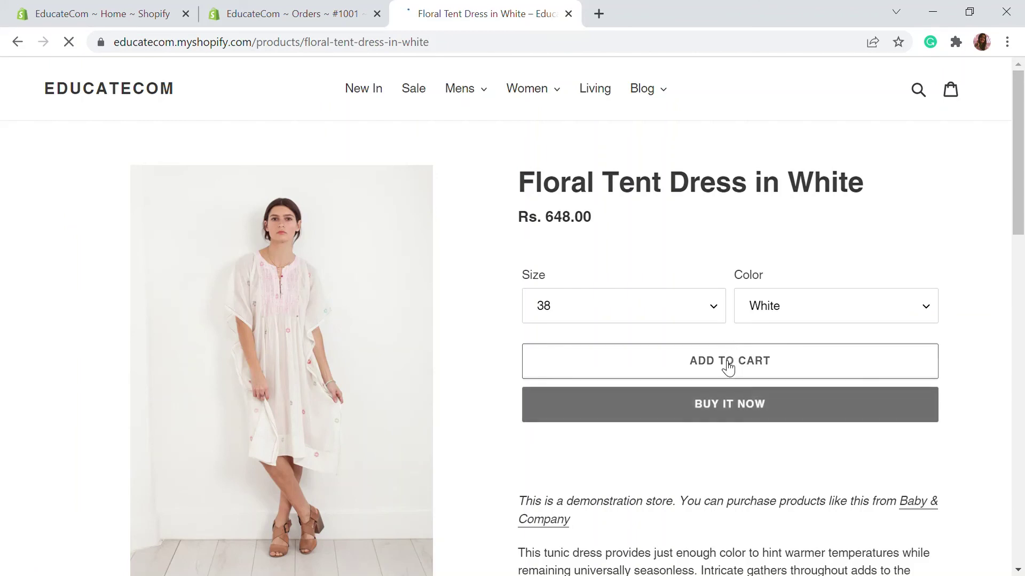
click(727, 363)
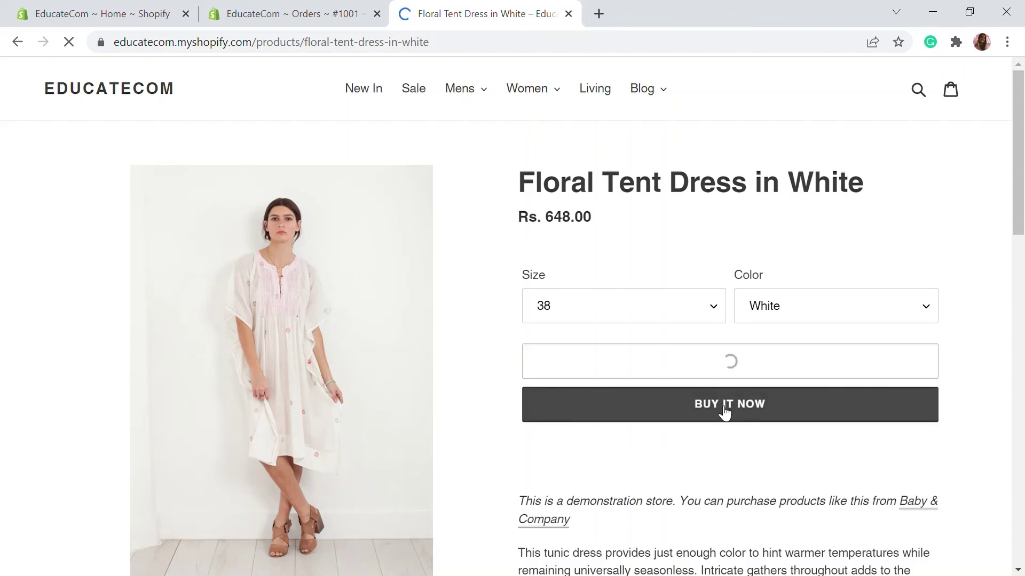
key(alt+Left)
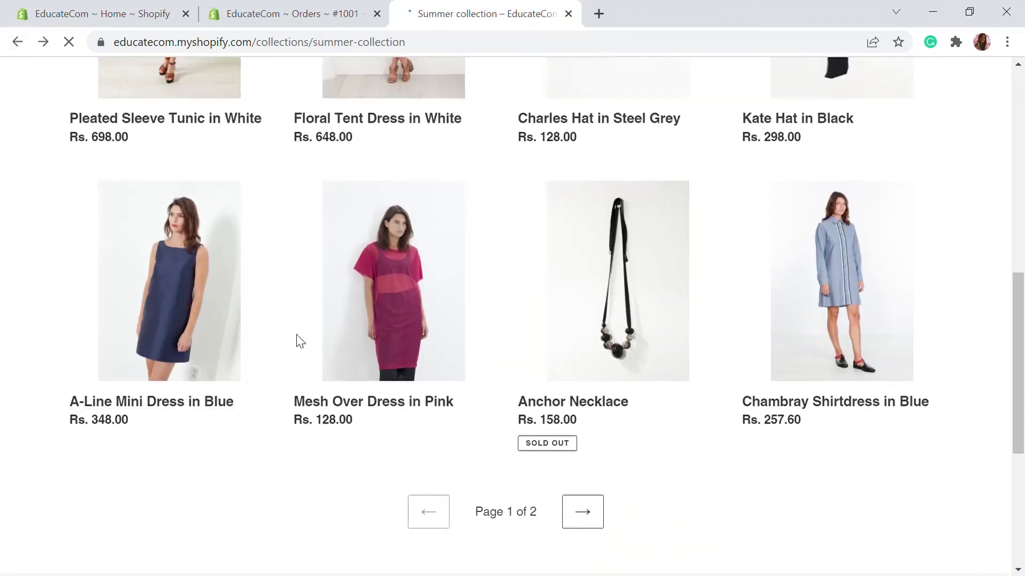
Add the Mesh Over Dress in Pink to the cart, then return past the sold-out Anchor Necklace
click(380, 281)
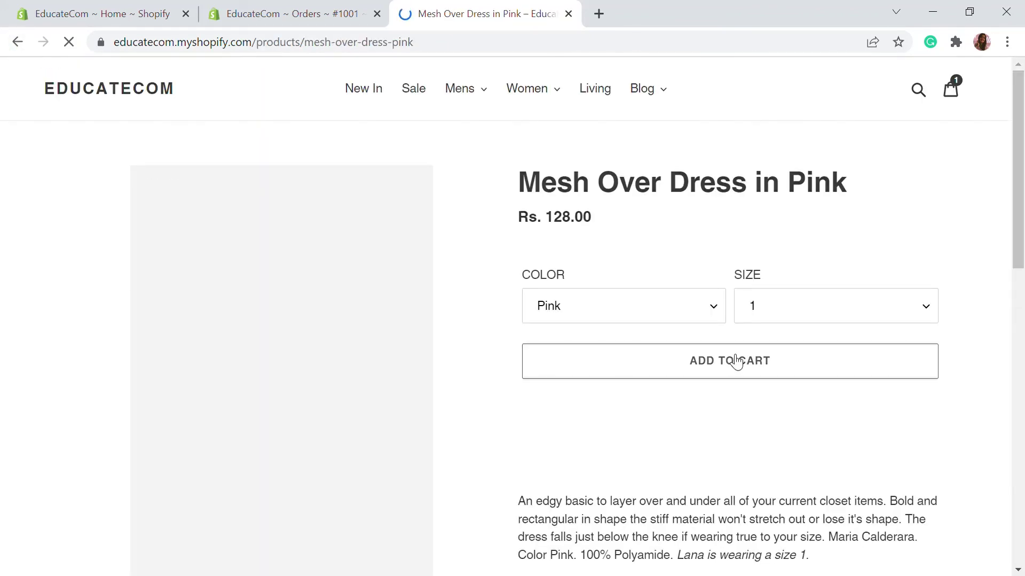
click(734, 360)
click(17, 42)
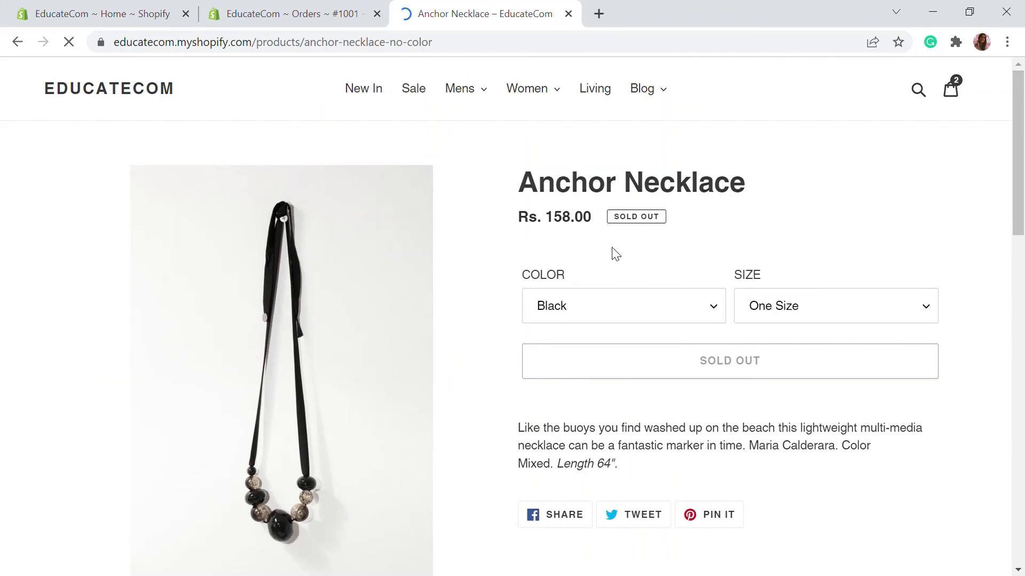
click(17, 41)
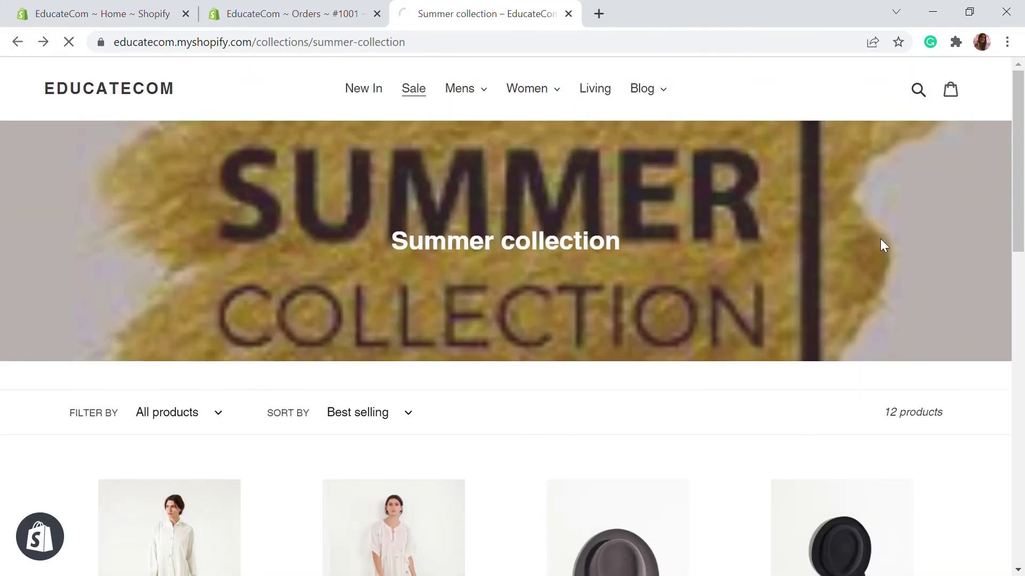
scroll(693, 407, down, 6)
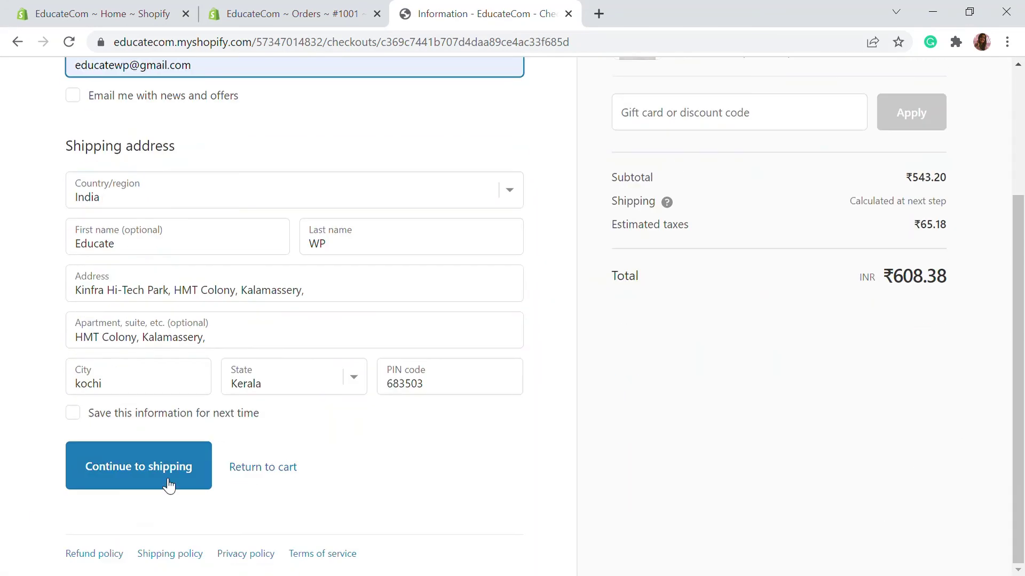
Continue to payment and fill in the Bogus Gateway test card's number, name, expiry and security code
click(167, 483)
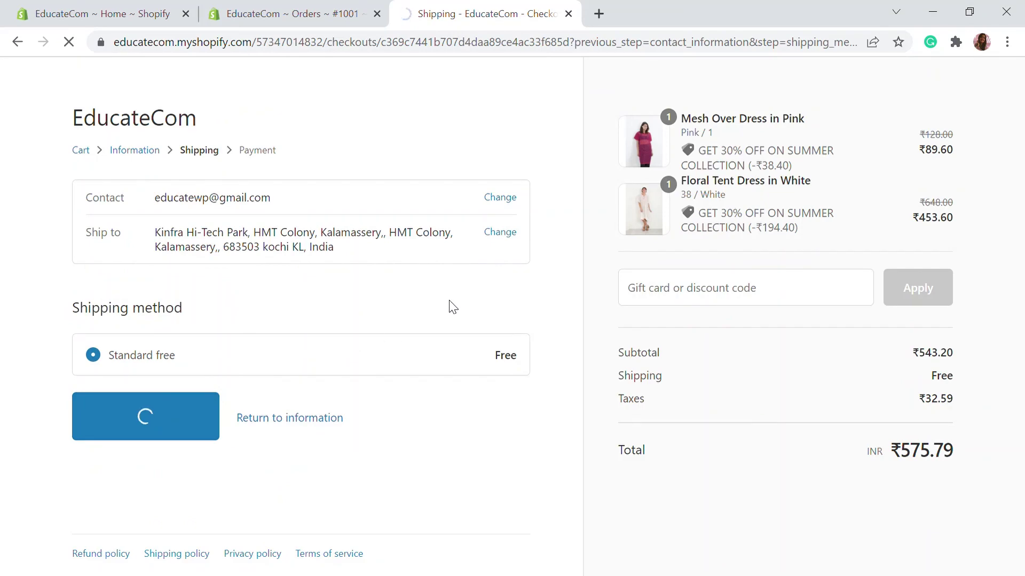
scroll(450, 309, down, 2)
click(185, 295)
text(1)
click(189, 345)
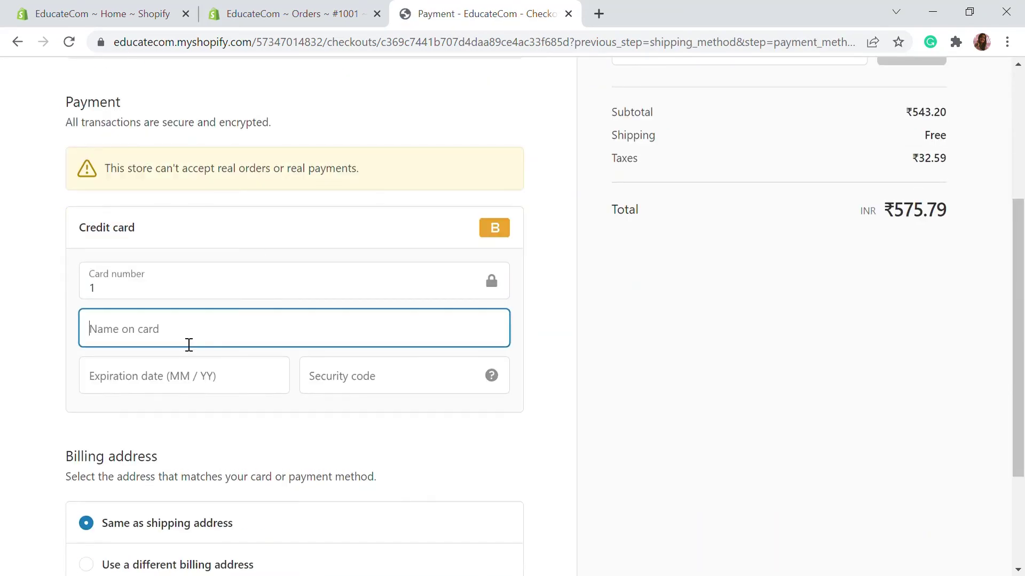
text(Bogus Gateway)
click(197, 377)
text(0344)
click(407, 385)
text(332)
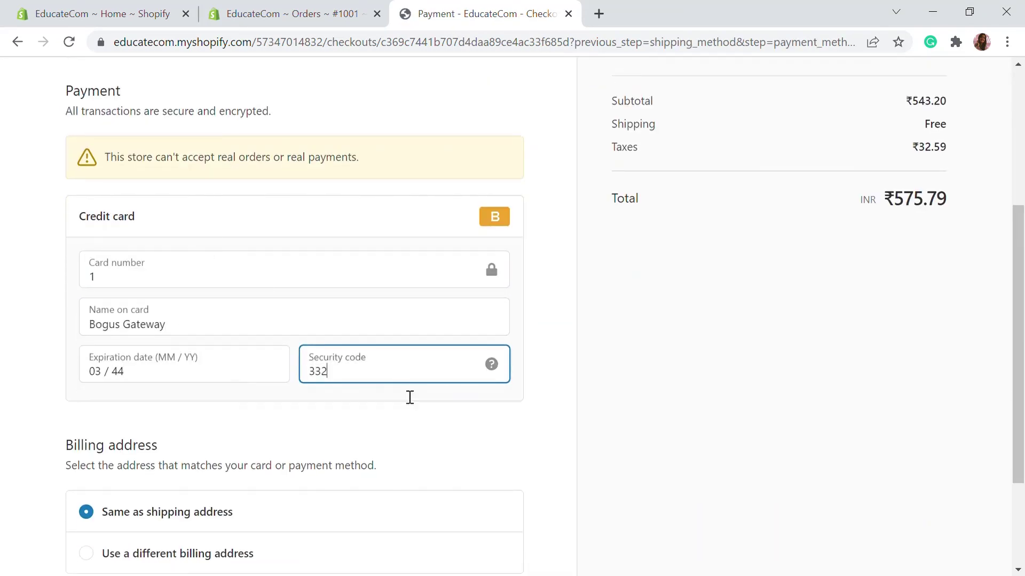
scroll(526, 424, up, 3)
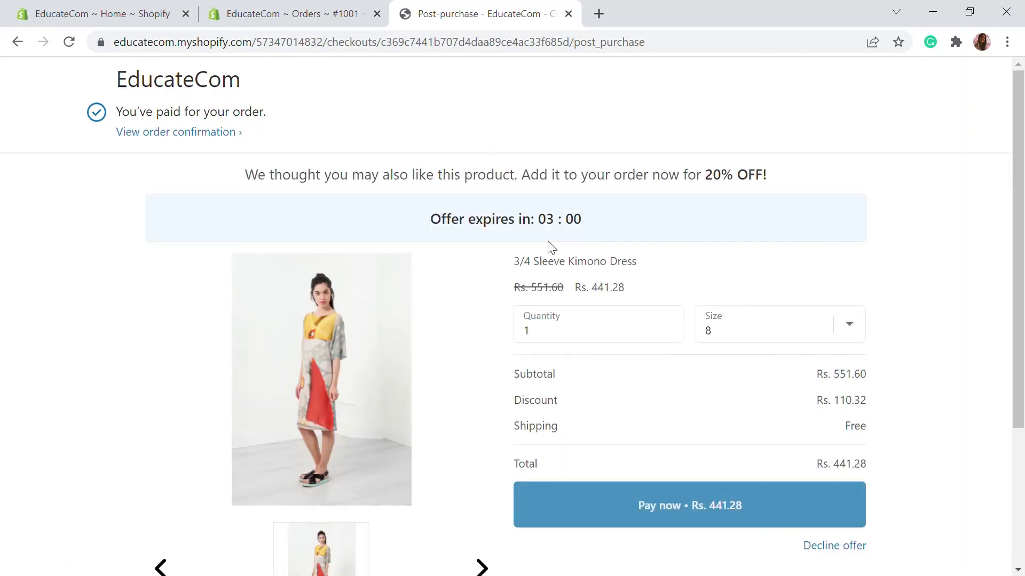
Decline the 20% off 3/4 Sleeve Kimono Dress post-purchase offer
scroll(610, 183, down, 3)
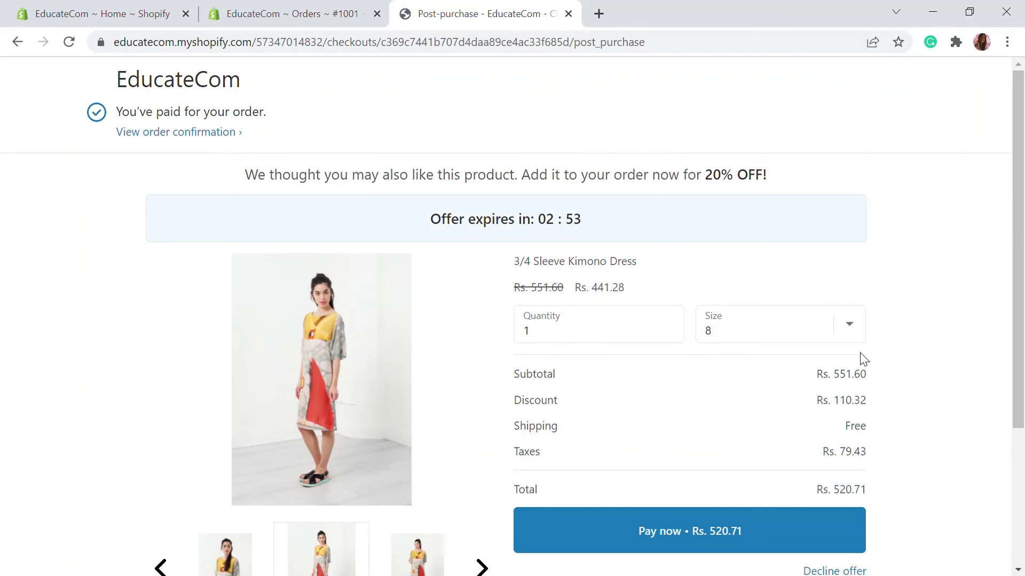
scroll(455, 492, down, 4)
scroll(360, 366, up, 4)
scroll(734, 409, down, 3)
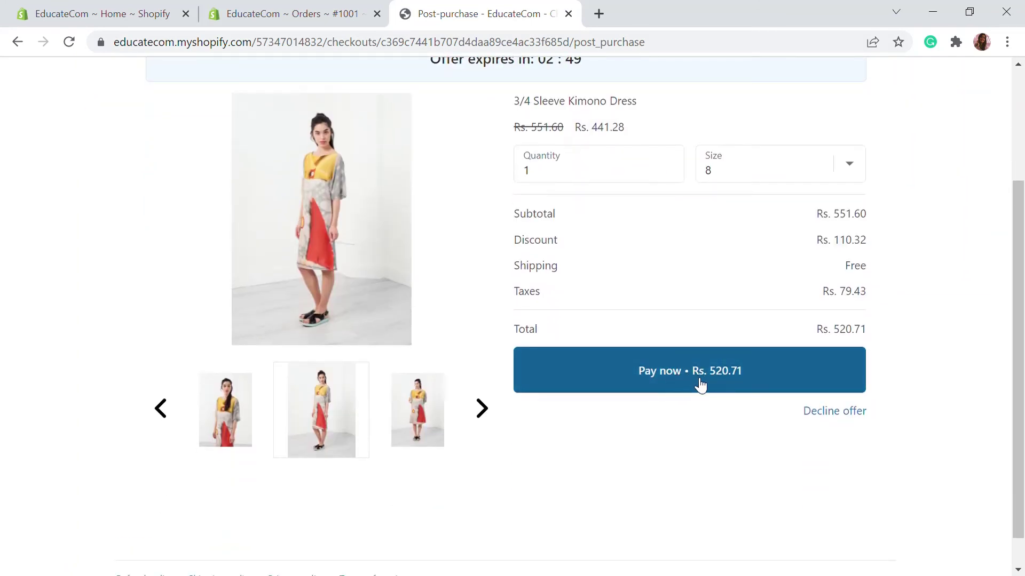
click(846, 417)
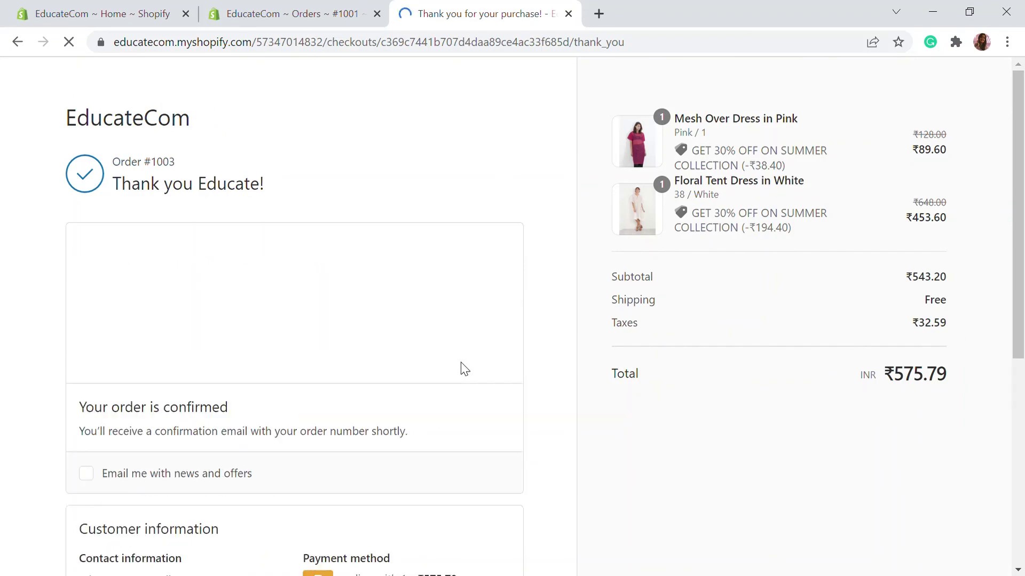
Scroll over the thank-you page's video, birthday form and offers until the One-Time Offer popup appears
scroll(240, 286, down, 6)
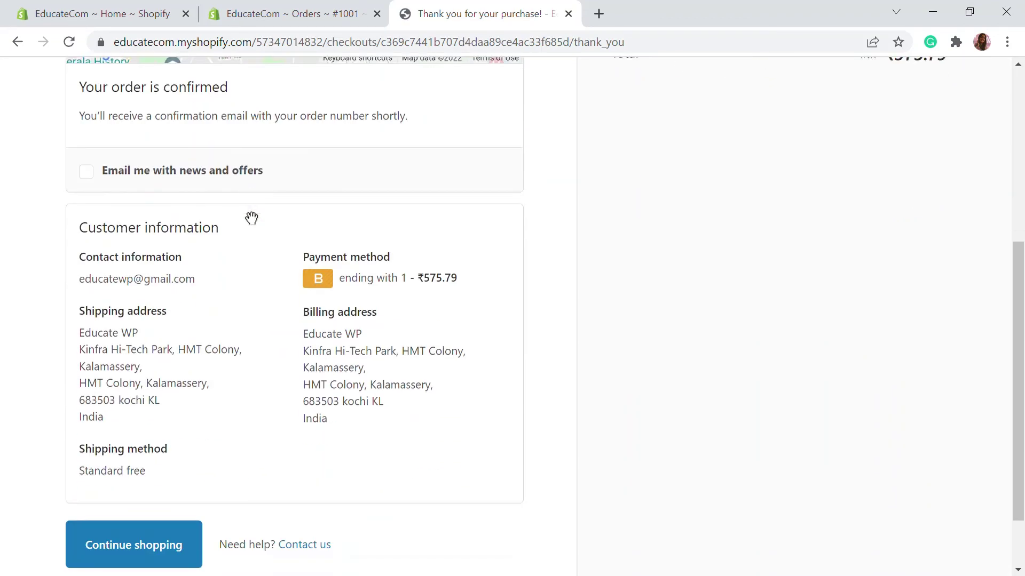
scroll(248, 216, up, 7)
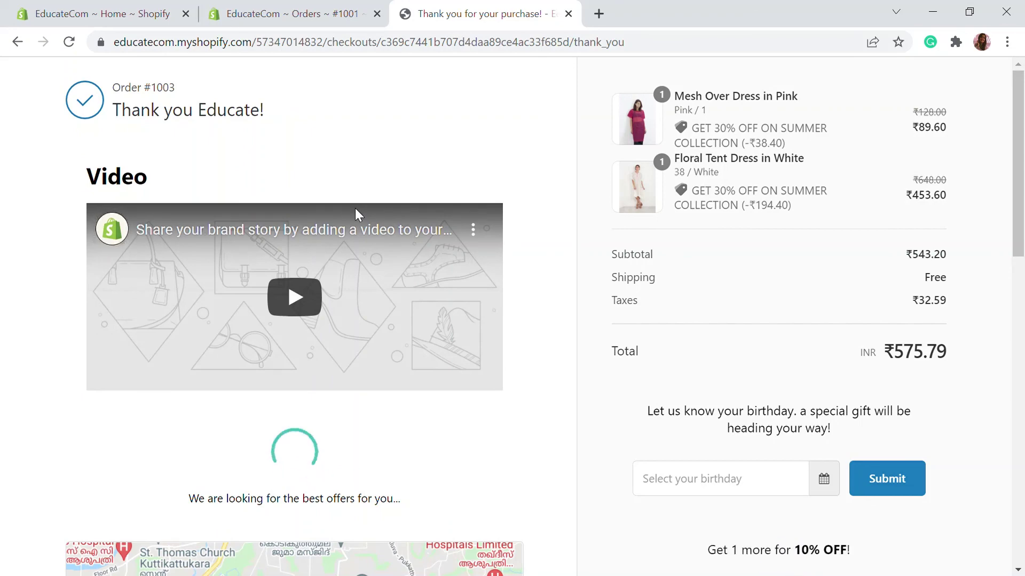
scroll(356, 209, down, 3)
scroll(368, 190, up, 3)
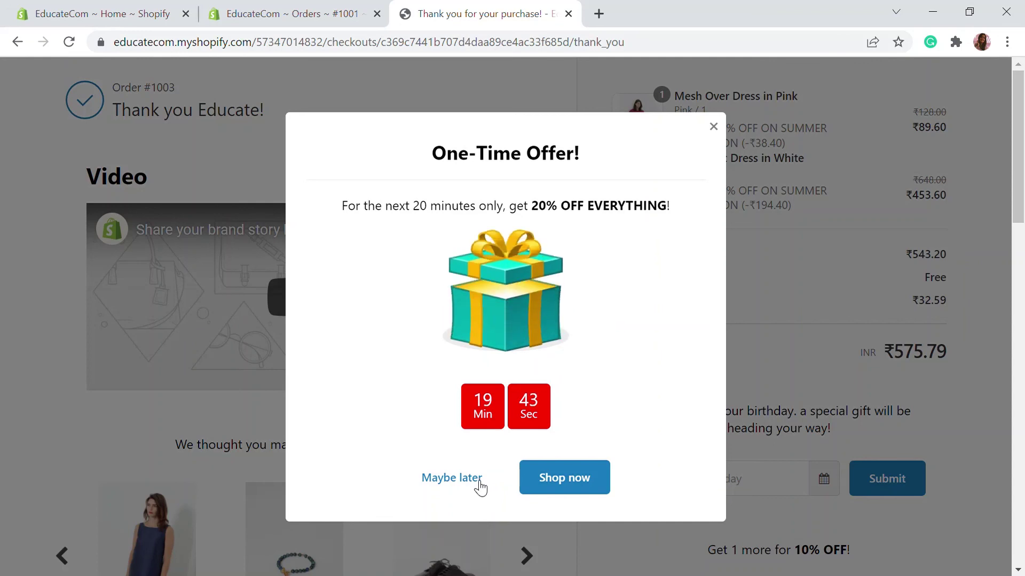
Choose Maybe later on the One-Time Offer to reserve the discount code, then browse the widgets
click(454, 485)
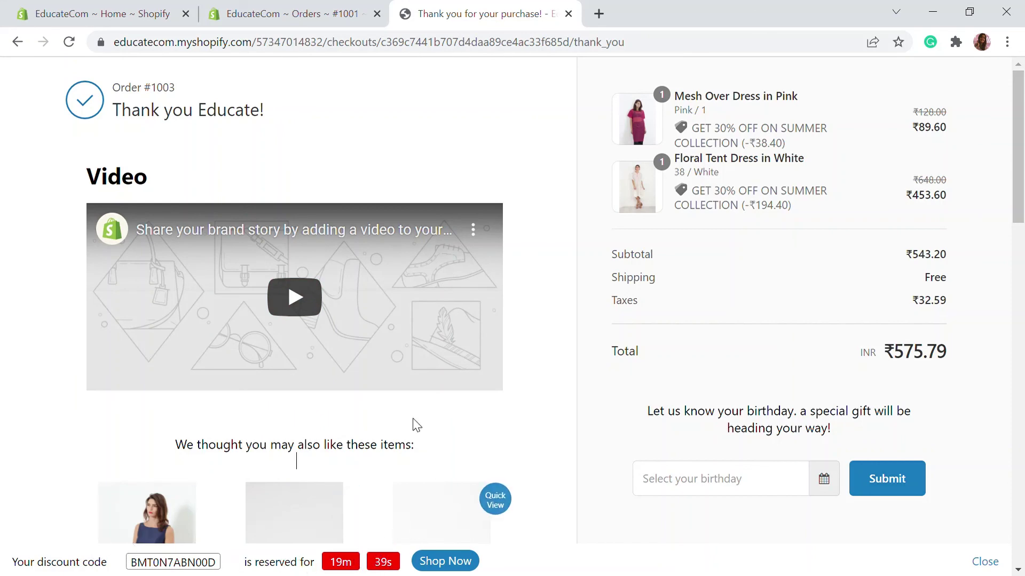
scroll(414, 300, down, 1)
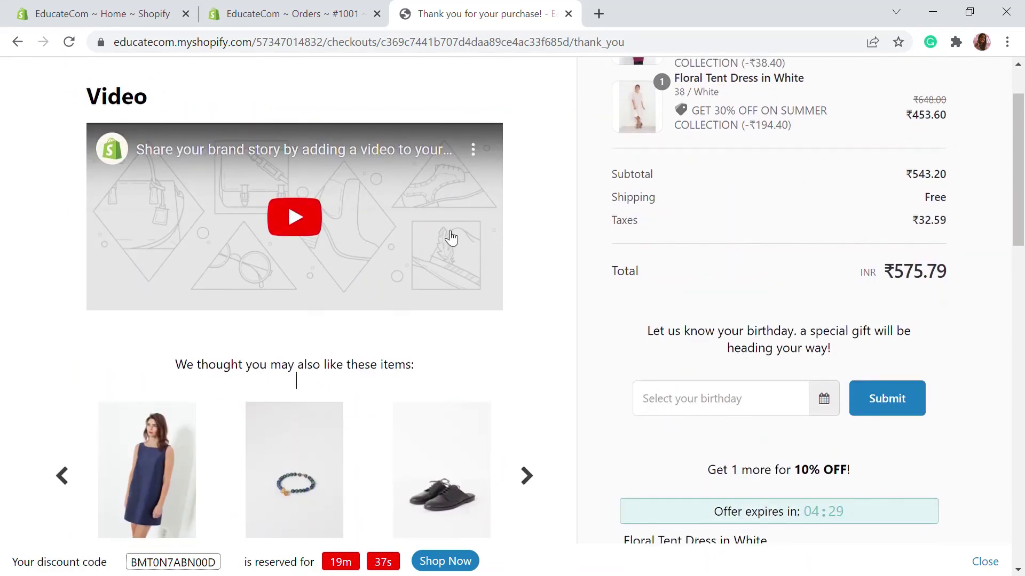
scroll(404, 209, down, 5)
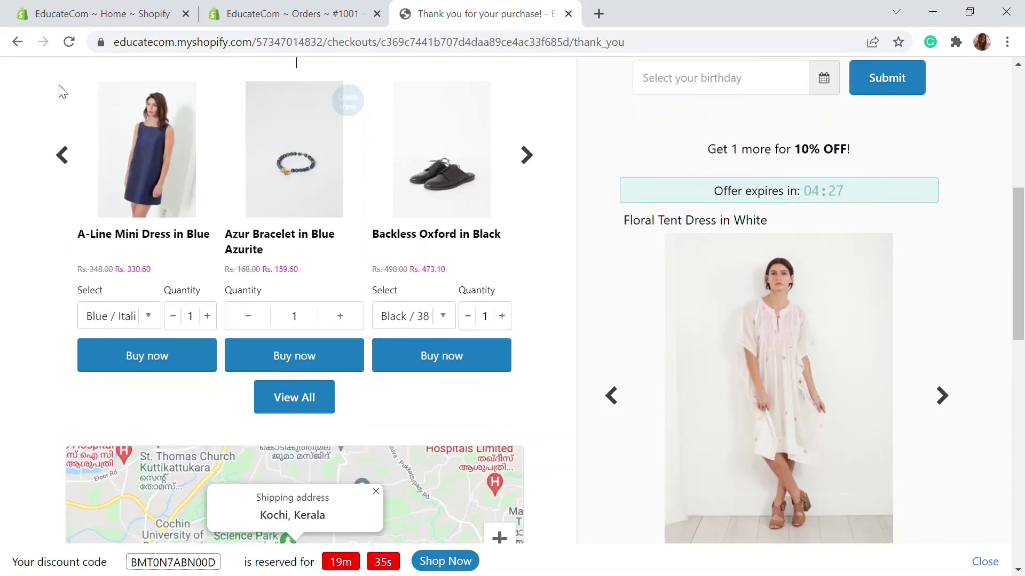
scroll(268, 184, up, 1)
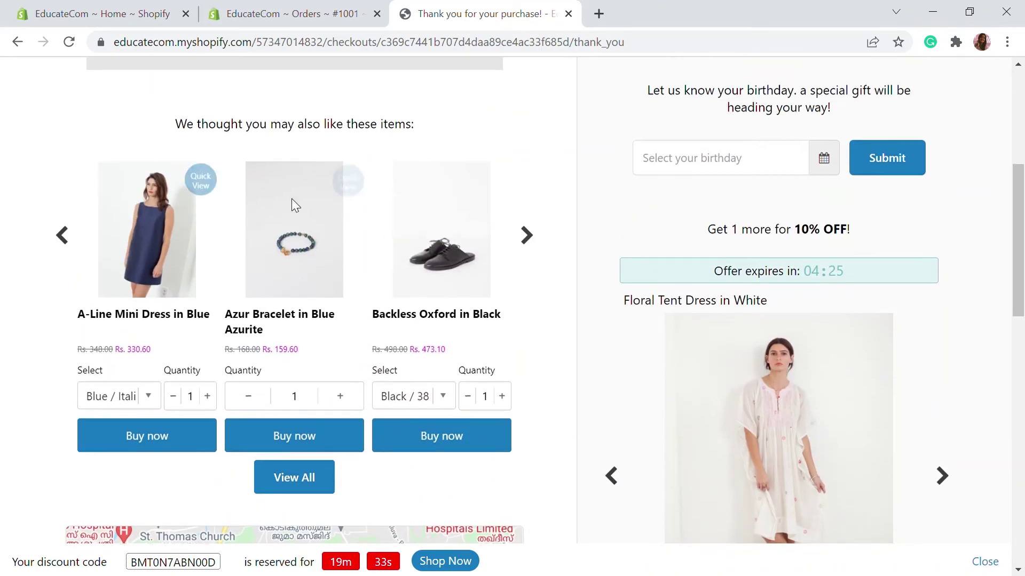
scroll(293, 206, down, 10)
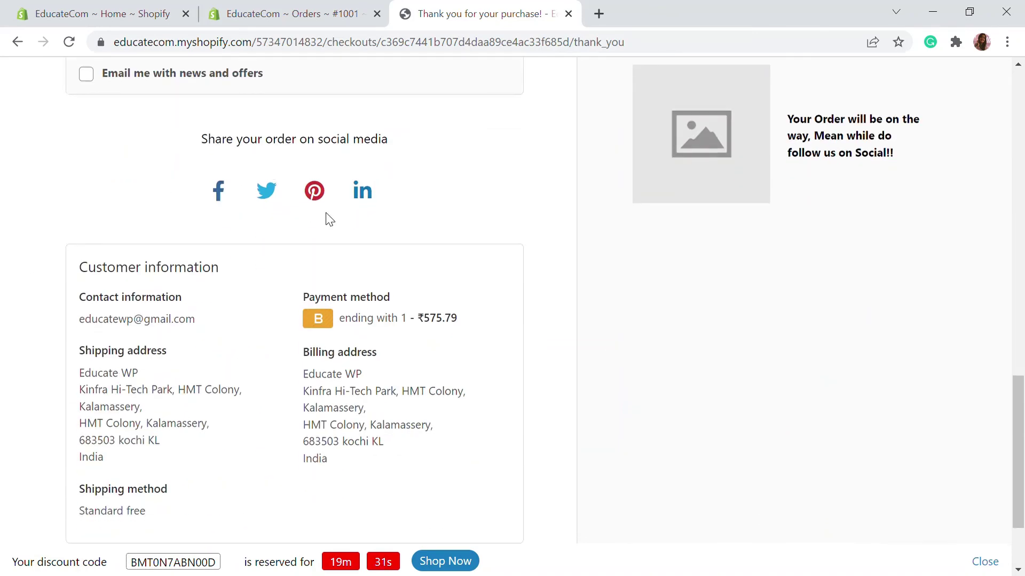
scroll(327, 220, up, 12)
scroll(773, 222, up, 7)
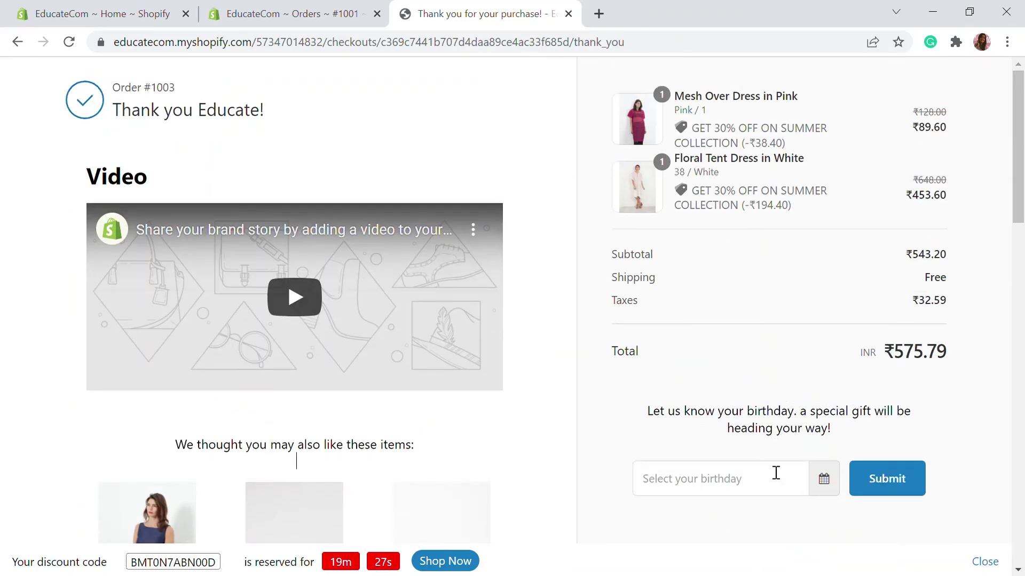
Try the birthday date picker by choosing the 1950s, then close it
click(766, 479)
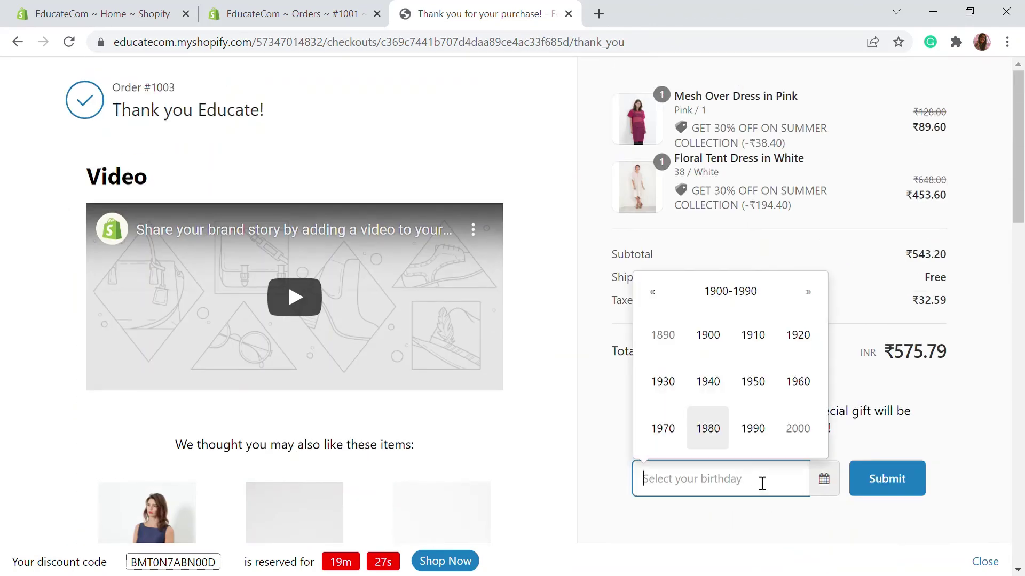
click(752, 381)
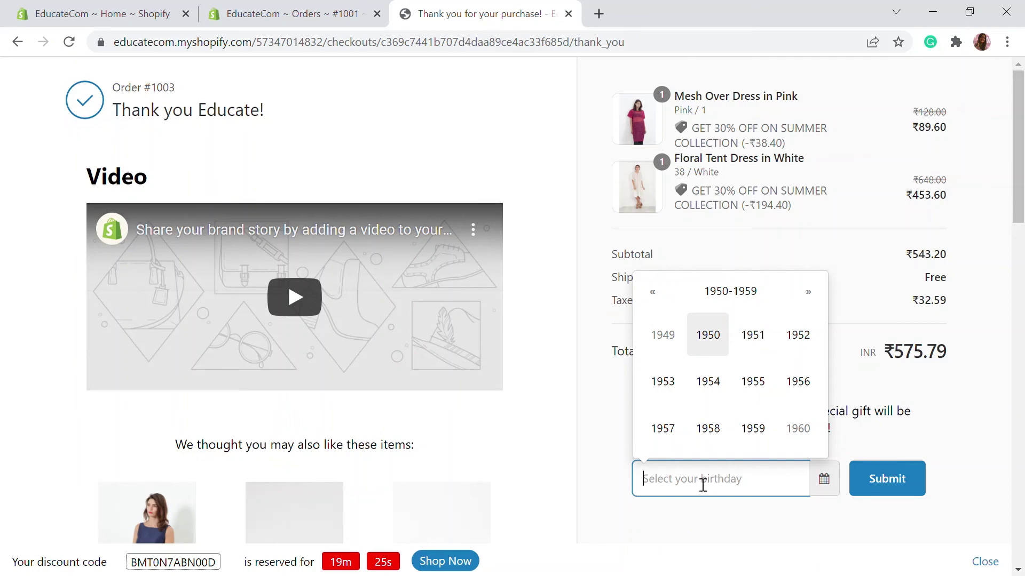
scroll(917, 450, down, 7)
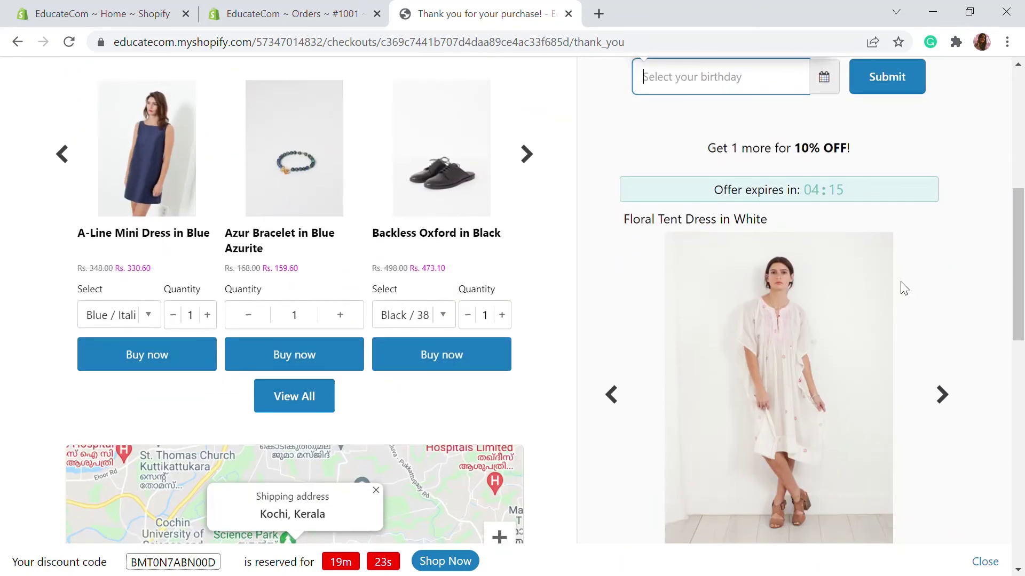
scroll(903, 288, down, 7)
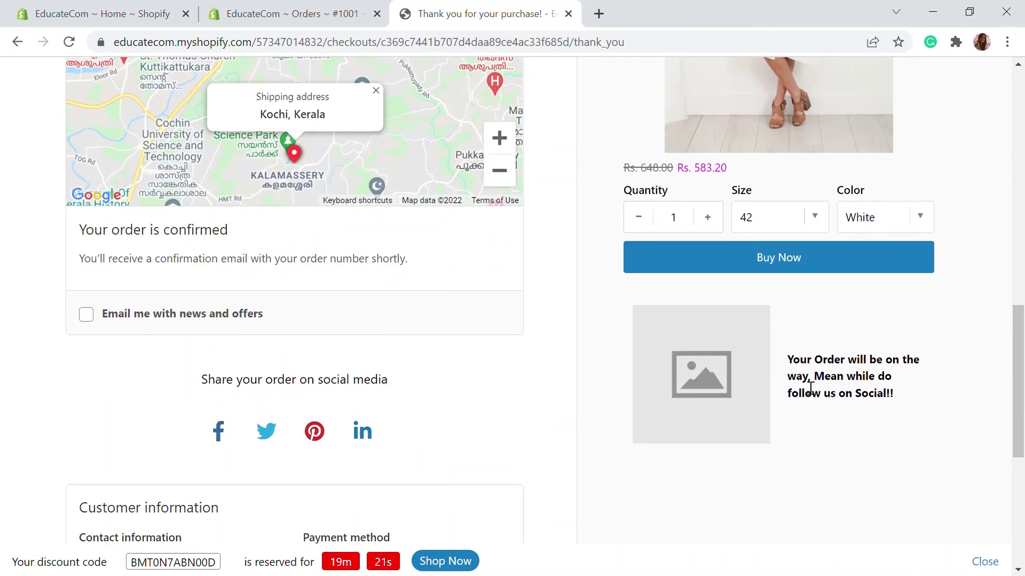
scroll(856, 384, up, 6)
scroll(856, 384, up, 7)
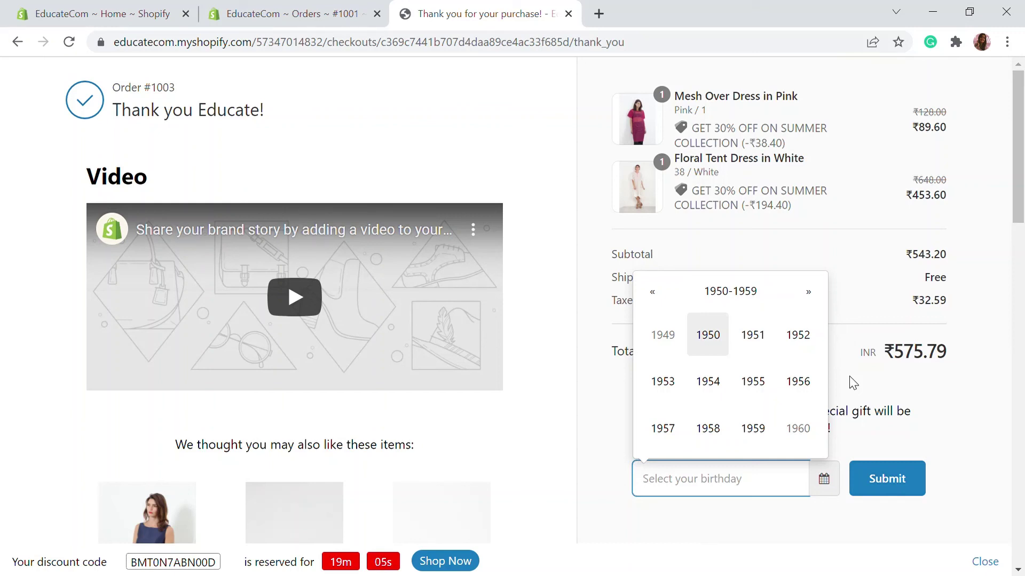
click(973, 389)
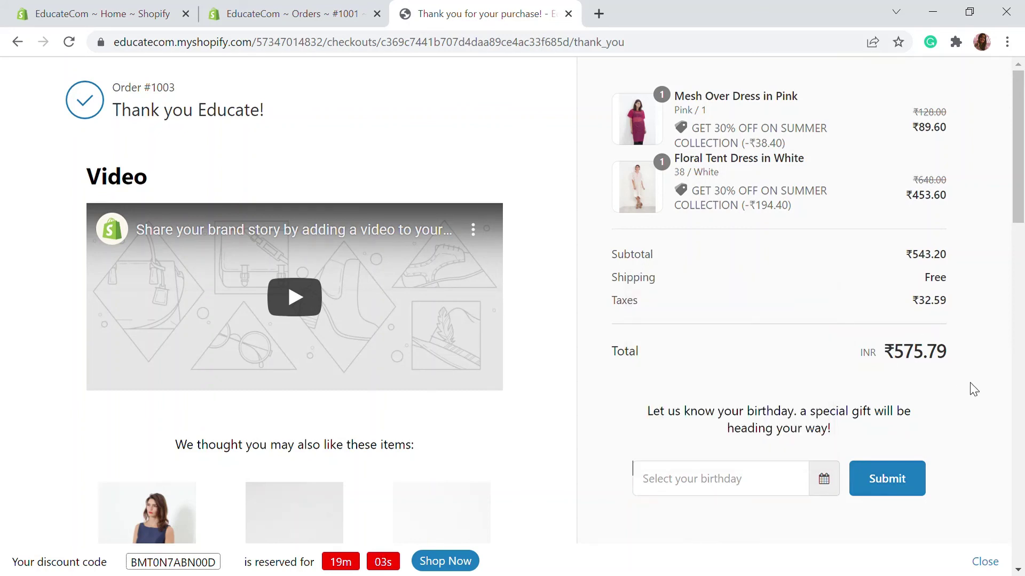